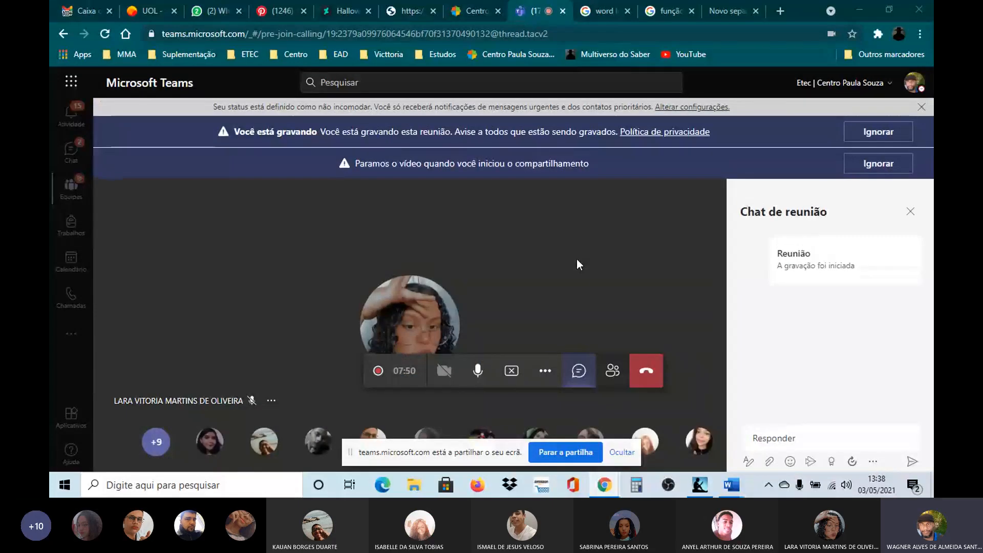
# Step: Switch to the Word document Documento1 with the E-tecH NEWS newsletter, hide the screen-sharing notice and view the masthead
pyautogui.moveTo(737, 487)
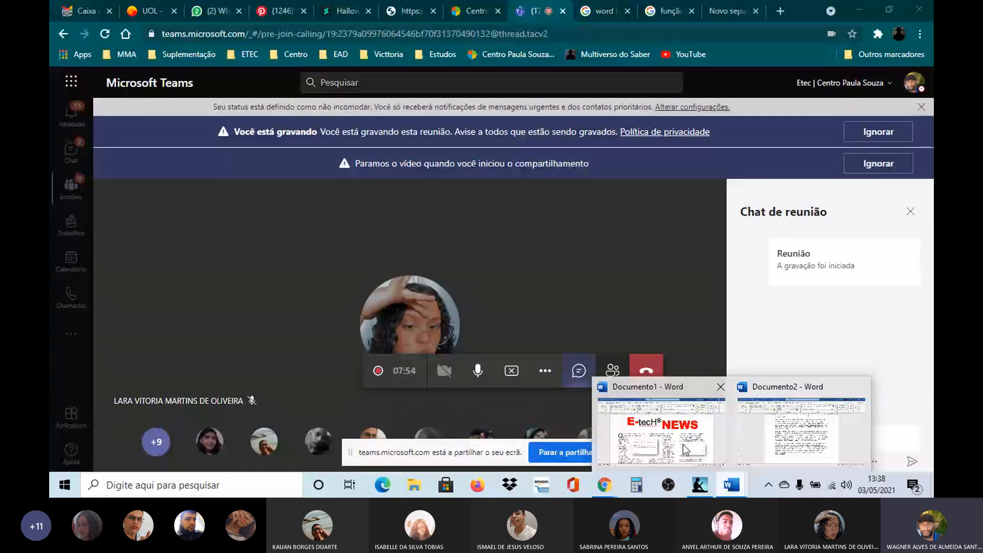
pyautogui.moveTo(684, 444)
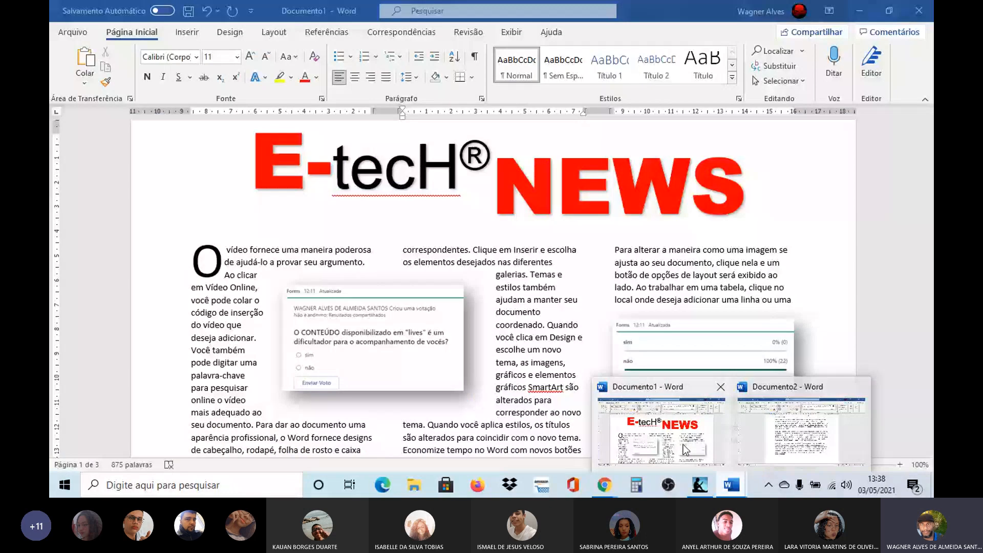
pyautogui.click(683, 445)
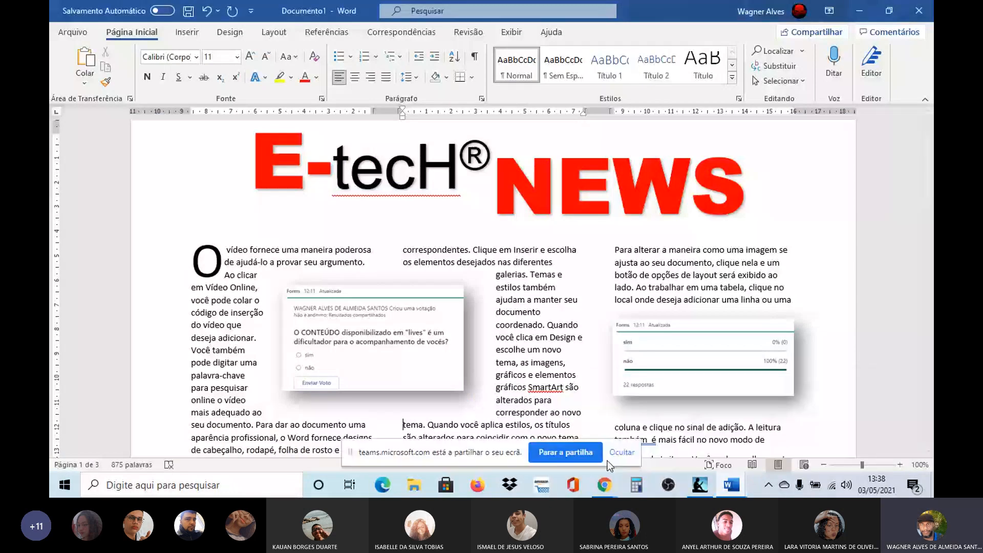
pyautogui.click(609, 460)
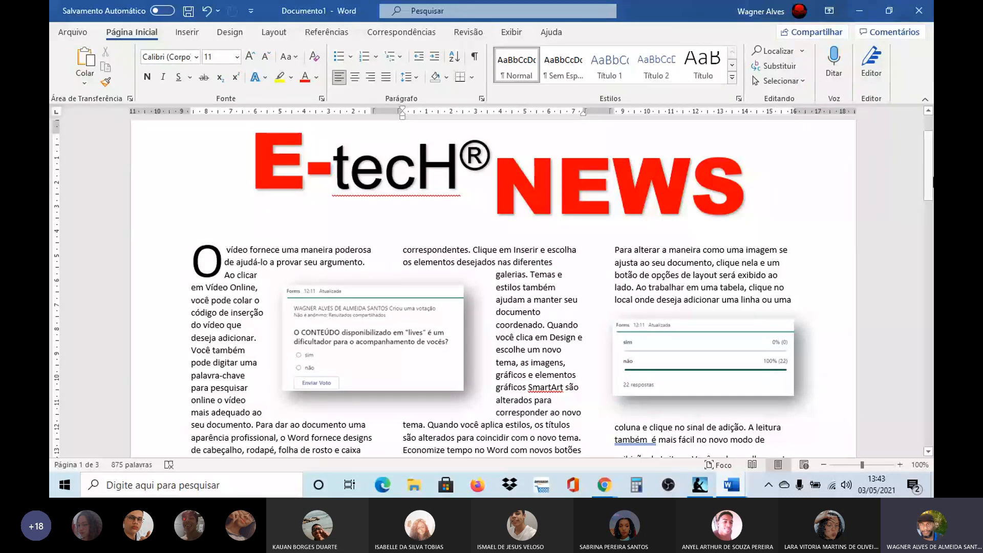
pyautogui.moveTo(928, 183)
pyautogui.mouseDown()
pyautogui.moveTo(928, 240)
pyautogui.moveTo(900, 374)
pyautogui.moveTo(919, 177)
pyautogui.moveTo(934, 205)
pyautogui.moveTo(928, 187)
pyautogui.mouseUp()
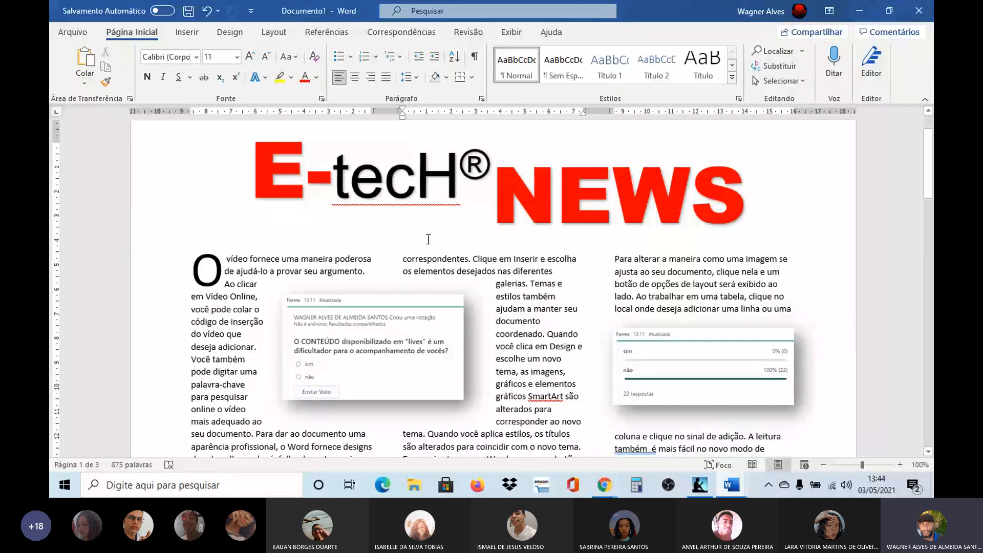
# Step: Create a new blank document and set its page orientation to landscape (Paisagem)
pyautogui.click(72, 39)
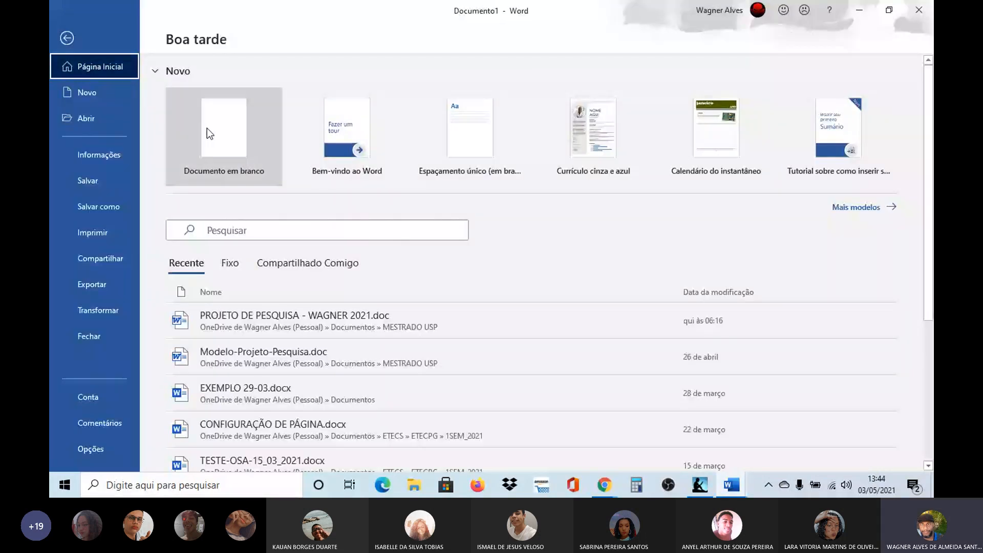
pyautogui.click(207, 128)
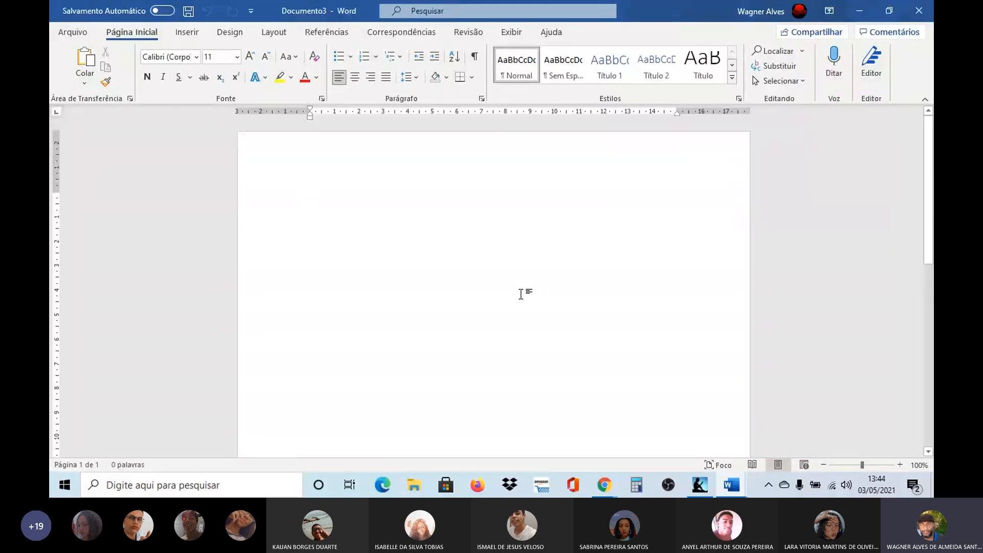
pyautogui.click(273, 32)
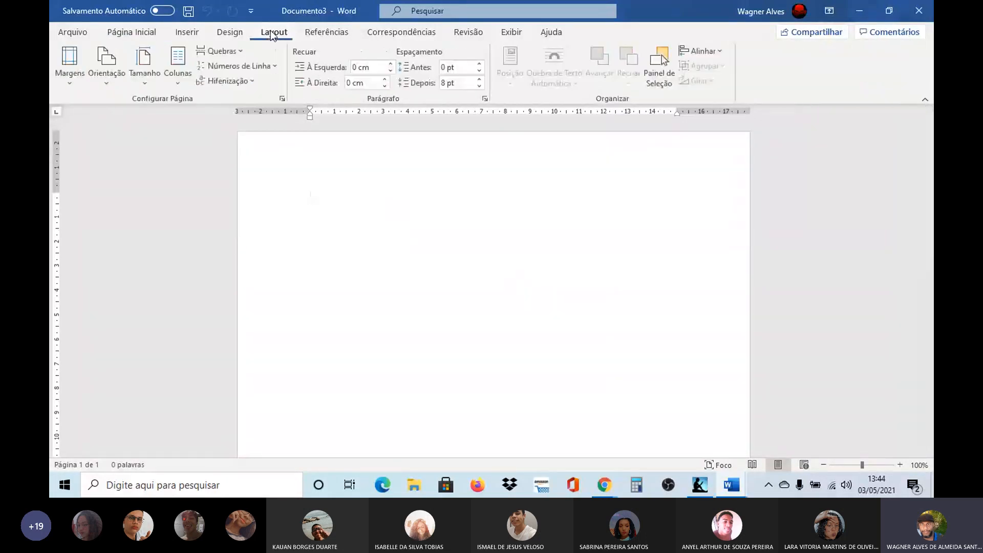
pyautogui.click(109, 84)
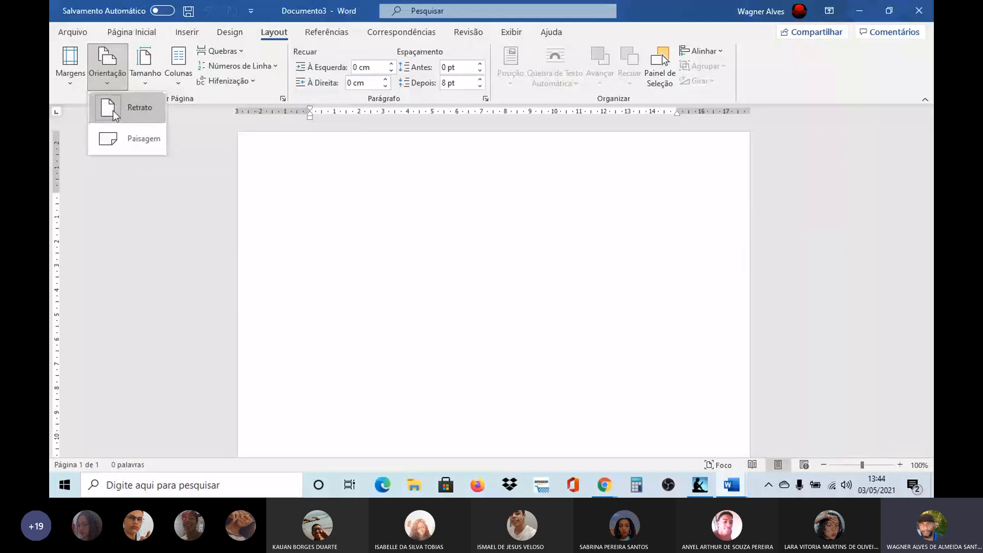
pyautogui.click(117, 141)
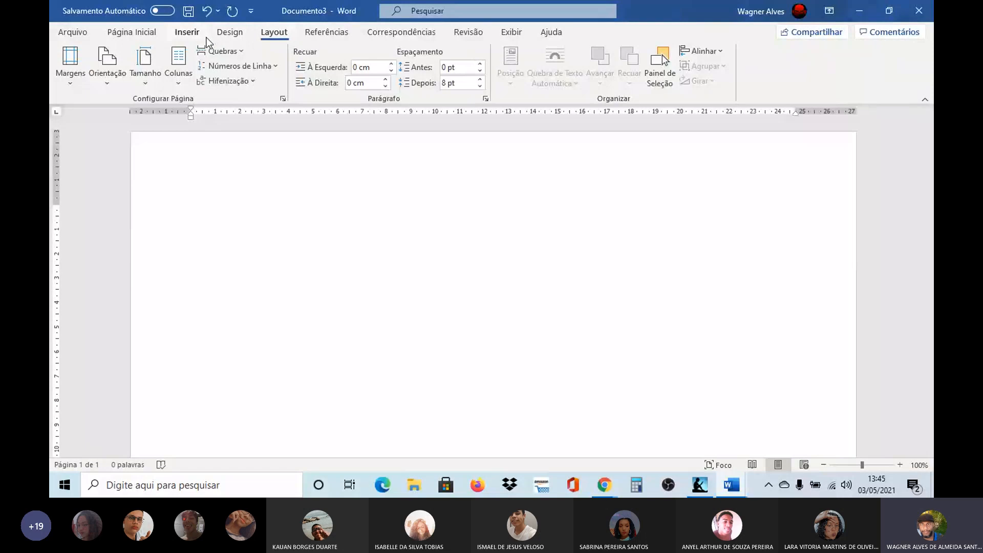
# Step: Draw a text box about 9.2 cm wide and 1.7 cm high near the upper-left corner of the page's text area
pyautogui.click(185, 33)
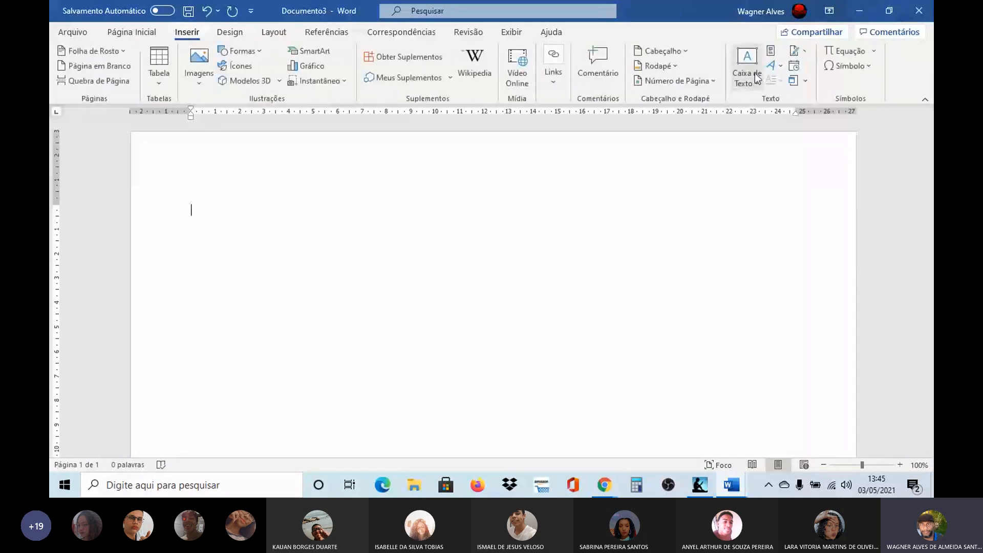
pyautogui.click(758, 82)
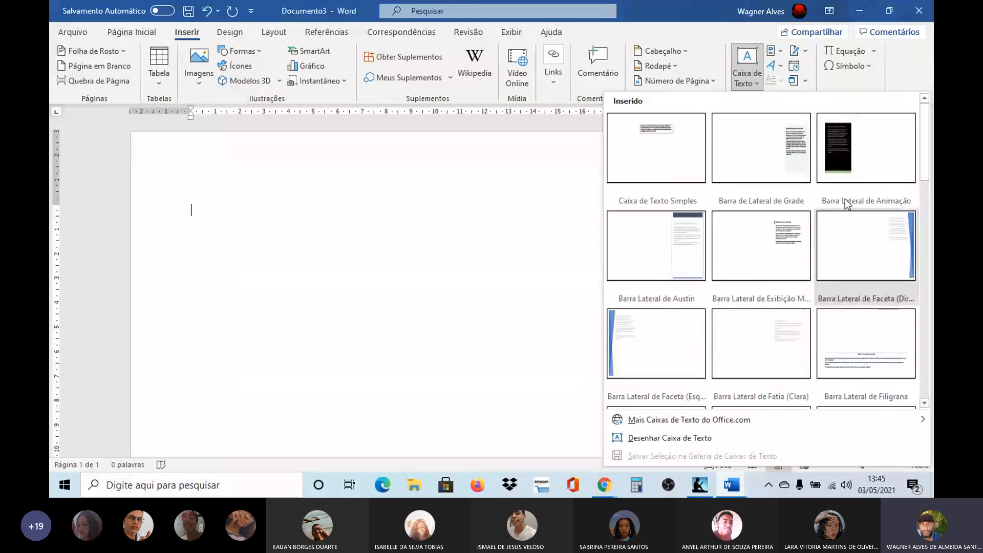
pyautogui.moveTo(926, 142); pyautogui.dragTo(928, 160)
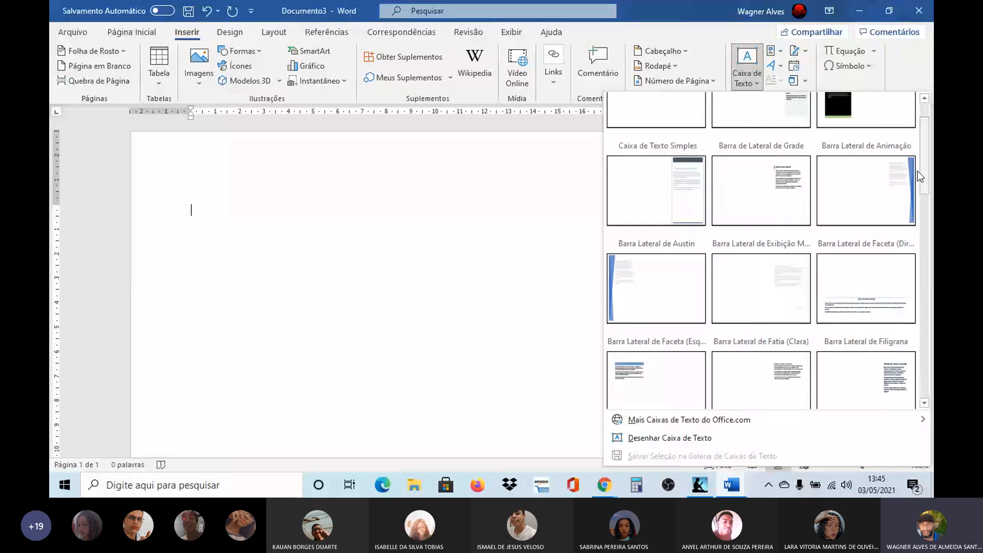
pyautogui.click(668, 440)
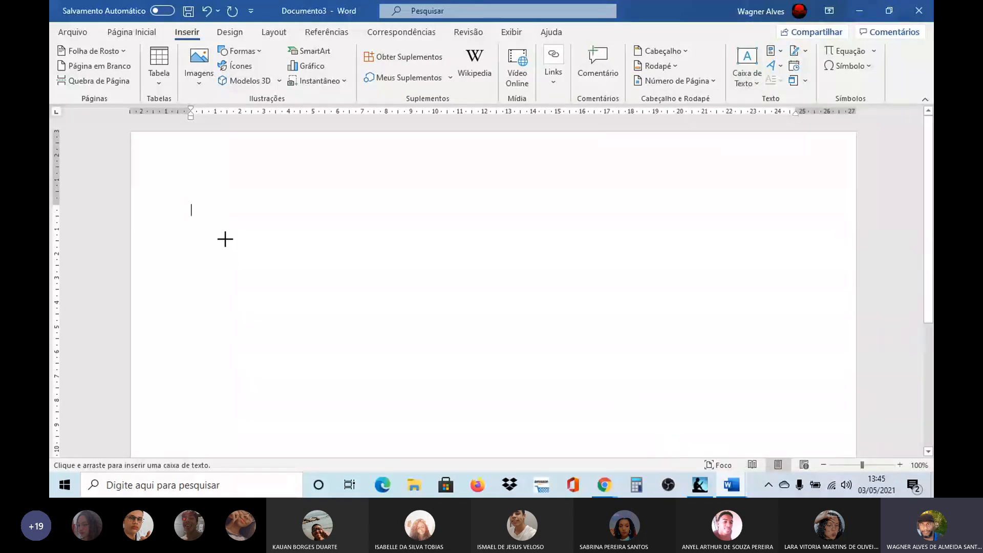
pyautogui.moveTo(209, 201); pyautogui.dragTo(436, 243)
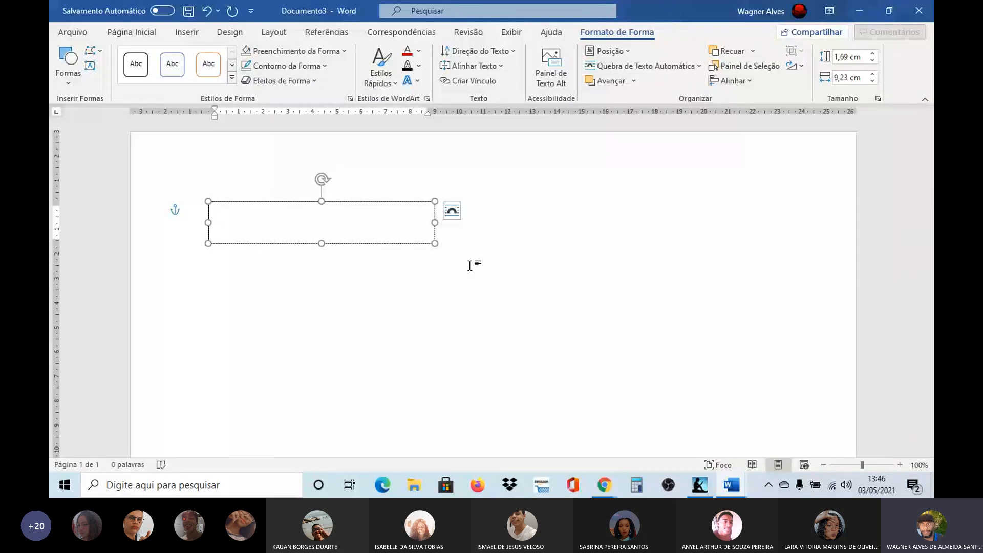
# Step: Enter the text IFEM in the text box and shrink the box to about 5.5 cm wide and 1.4 cm high
pyautogui.write('1IFEM -')
pyautogui.press('BackSpace')
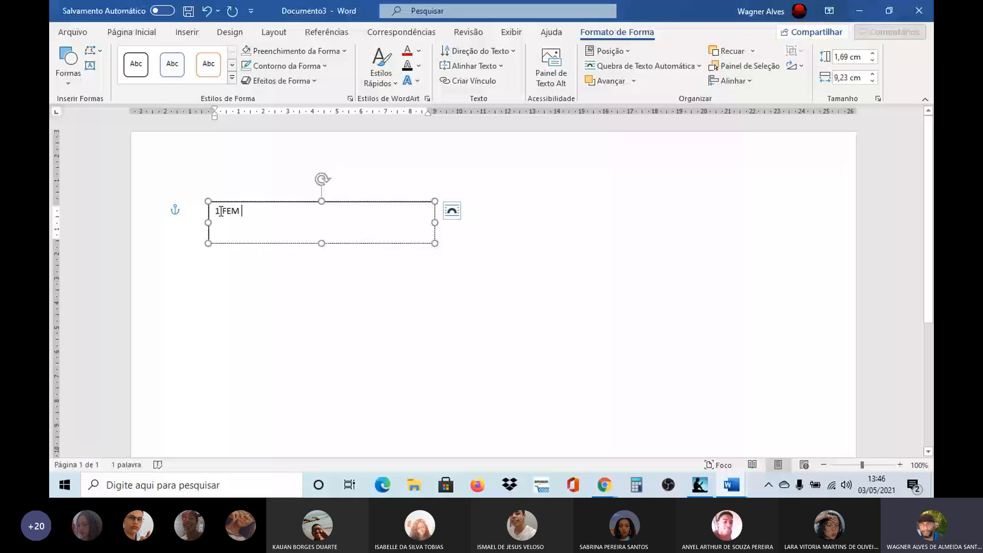
pyautogui.click(221, 212)
pyautogui.press('BackSpace')
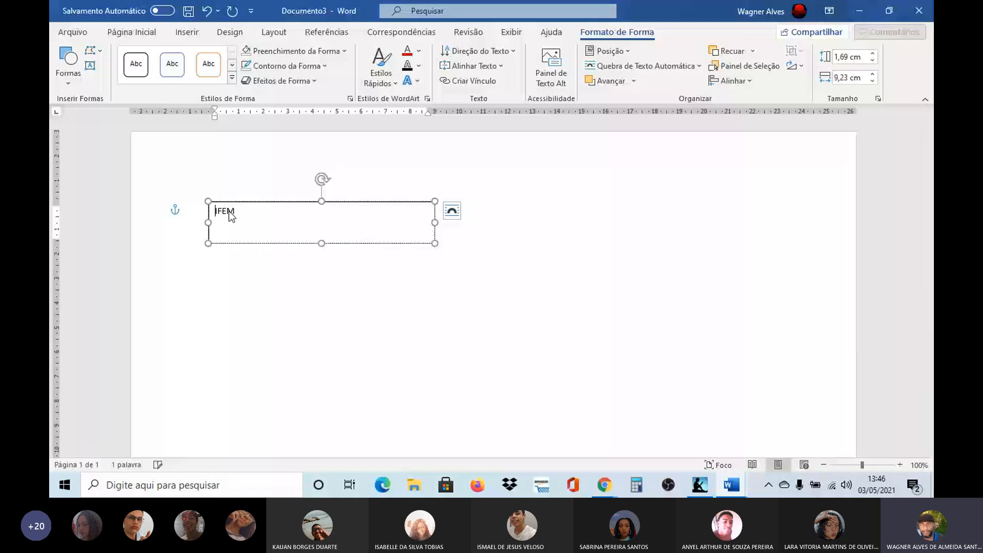
pyautogui.moveTo(435, 222); pyautogui.dragTo(344, 217)
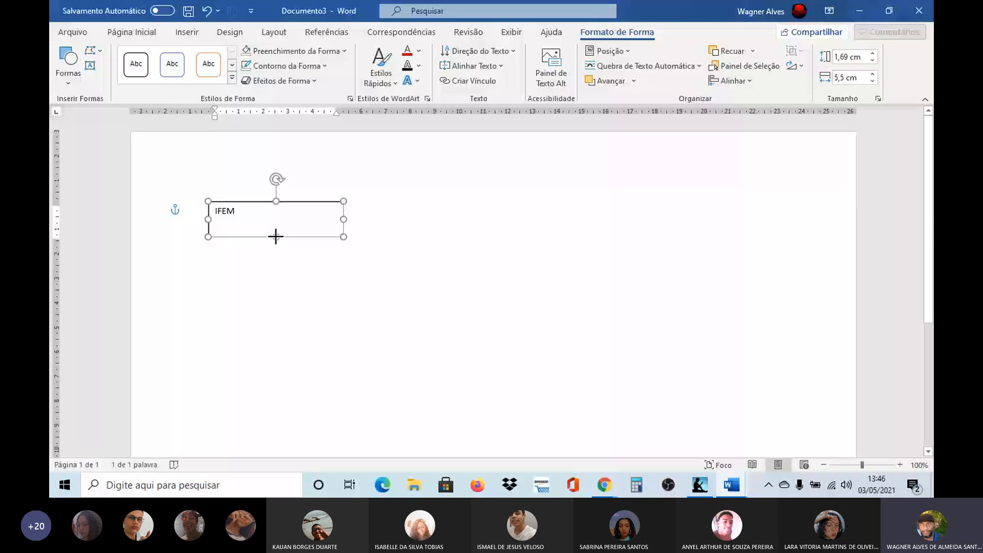
# Step: Format the IFEM text in the Arial Black font and colour it red
pyautogui.click(125, 32)
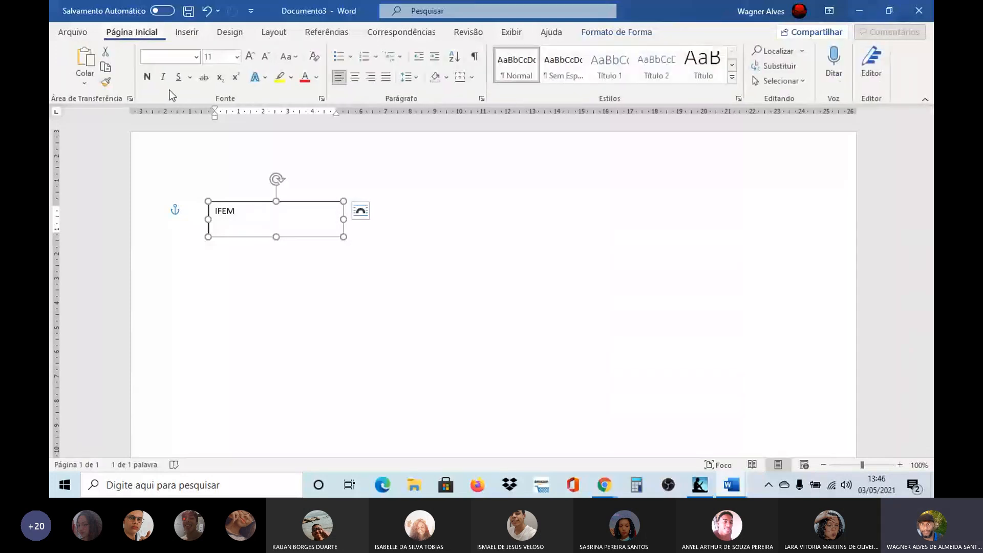
pyautogui.click(196, 57)
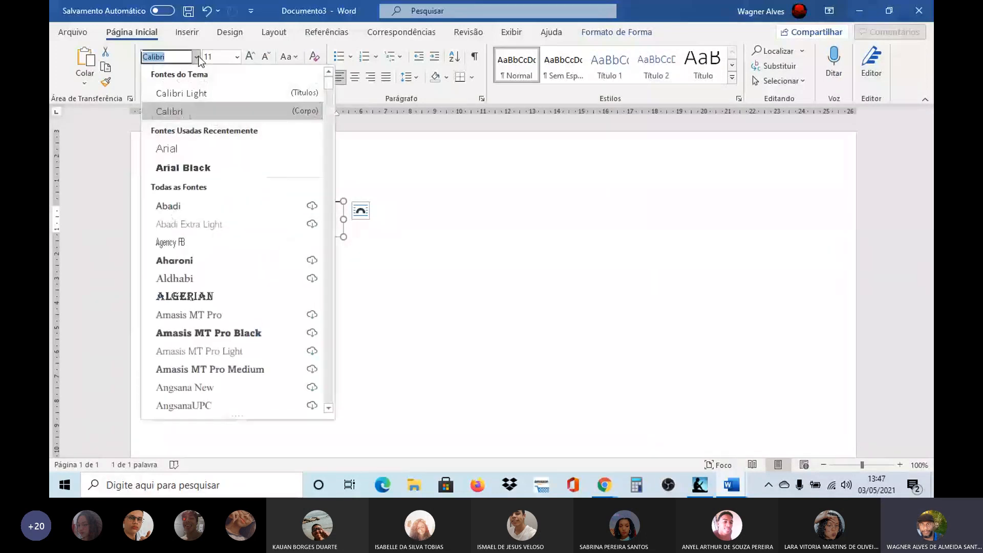
pyautogui.click(194, 169)
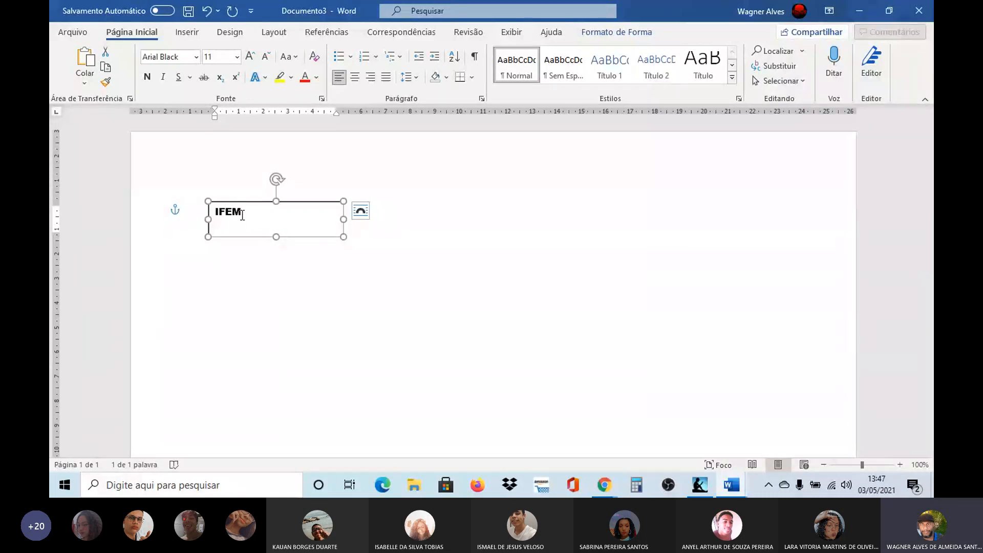
pyautogui.click(306, 78)
# Step: Enlarge the IFEM text to 48 pt and stretch the text box downward and to the right to fit it
pyautogui.click(271, 215)
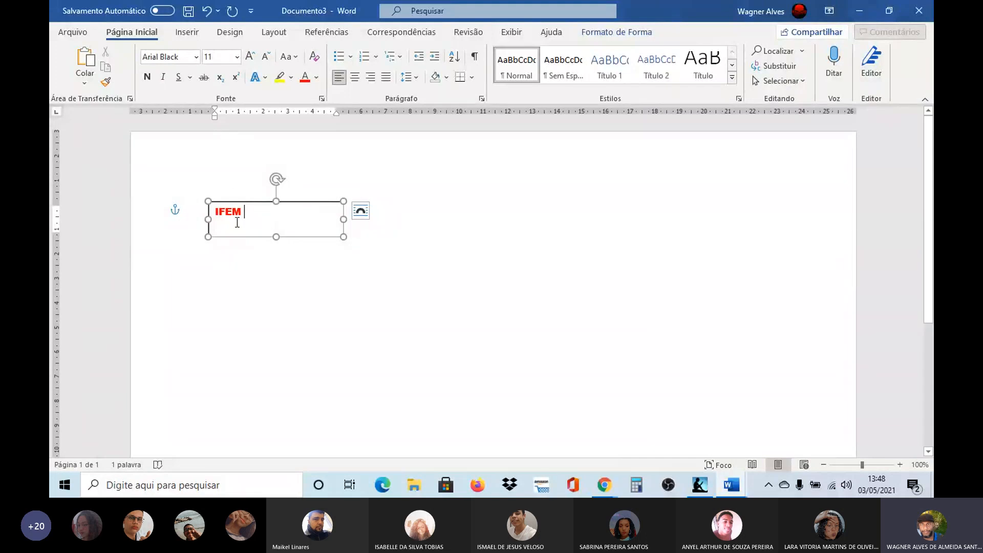
pyautogui.click(307, 202)
pyautogui.click(250, 57)
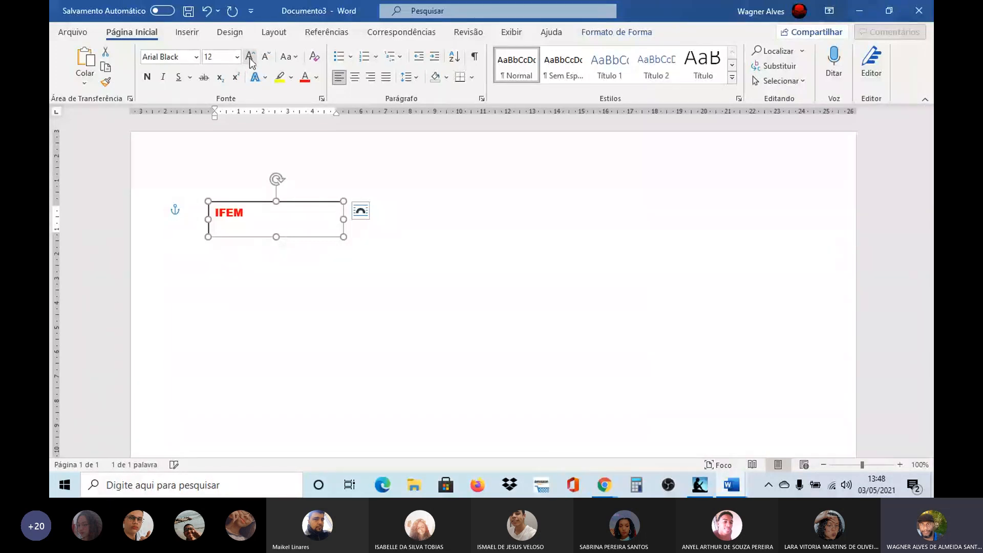
pyautogui.click(250, 57)
pyautogui.click(250, 57)
pyautogui.click(250, 57)
pyautogui.click(250, 57)
pyautogui.click(250, 57)
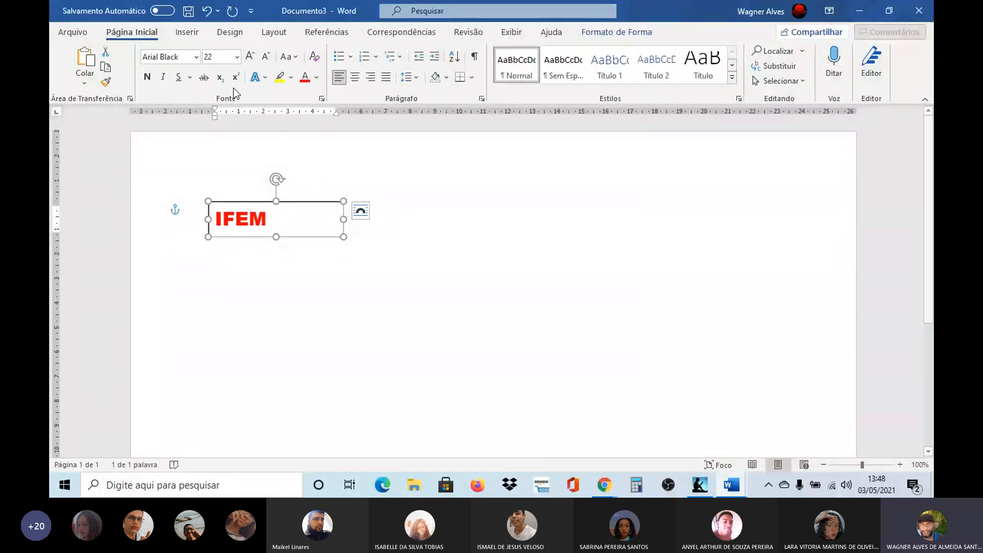
pyautogui.click(251, 59)
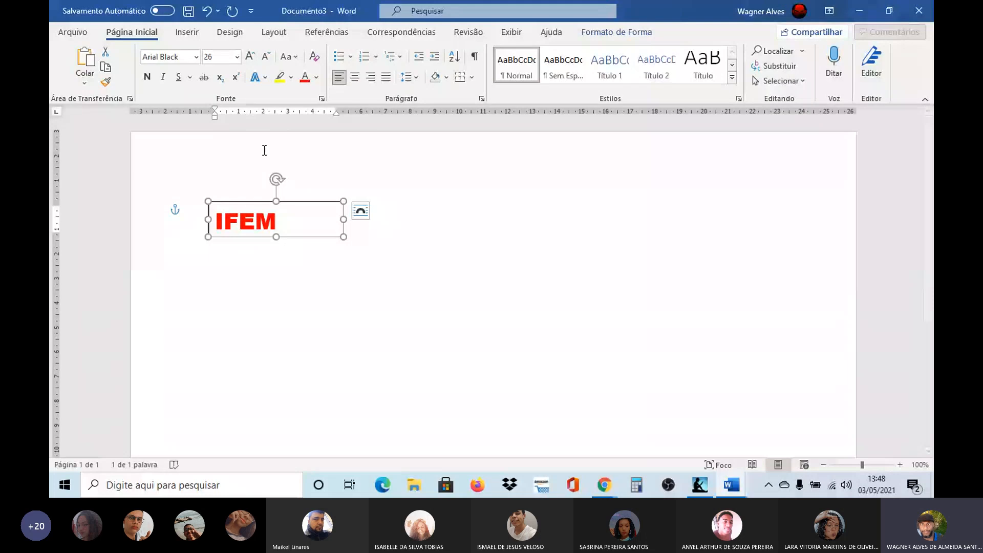
pyautogui.click(249, 56)
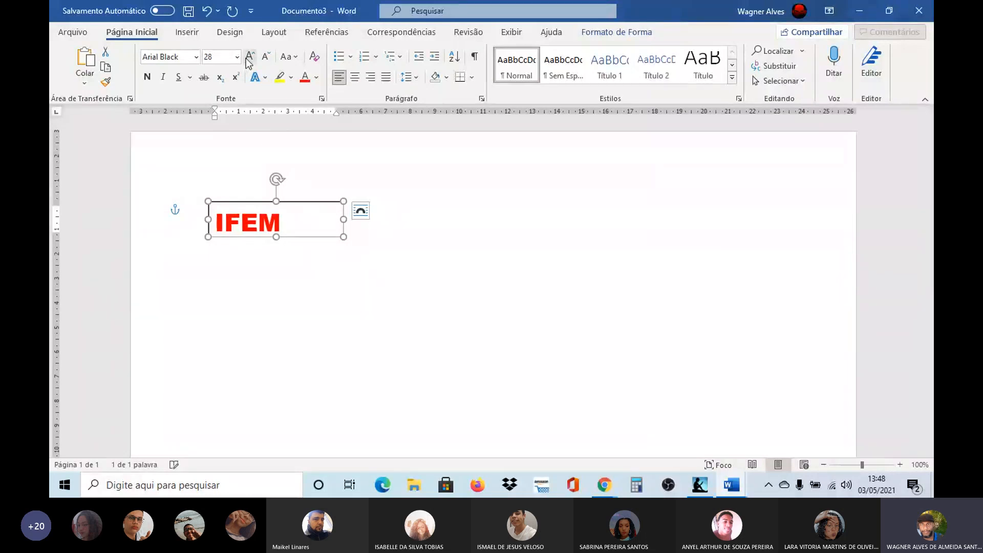
pyautogui.click(249, 57)
pyautogui.click(249, 56)
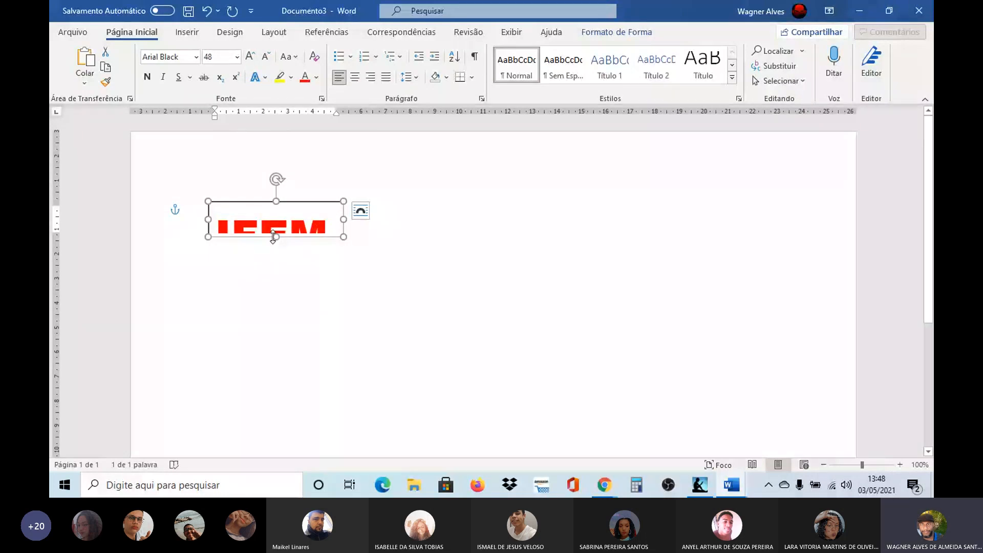
pyautogui.moveTo(275, 237); pyautogui.dragTo(278, 262)
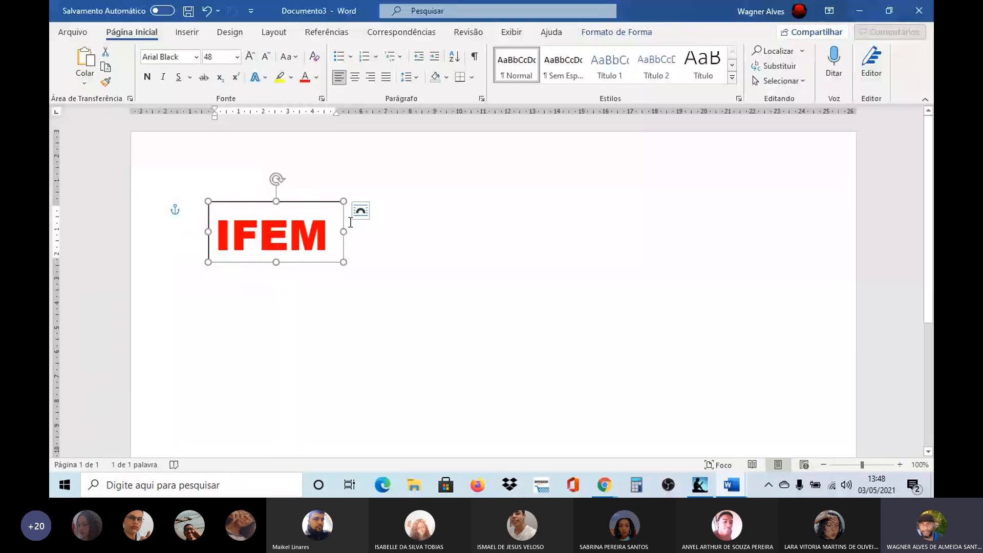
pyautogui.moveTo(343, 232); pyautogui.dragTo(389, 232)
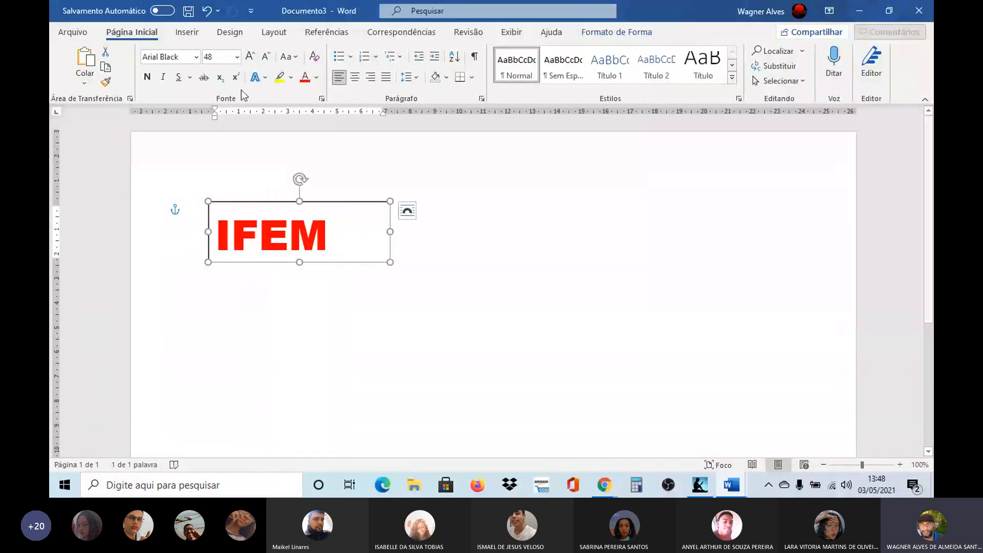
# Step: Enlarge the IFEM text to 100 pt and widen and heighten the text box until the whole word fits
pyautogui.click(251, 57)
pyautogui.click(251, 57)
pyautogui.click(250, 58)
pyautogui.click(250, 57)
pyautogui.click(251, 57)
pyautogui.click(251, 58)
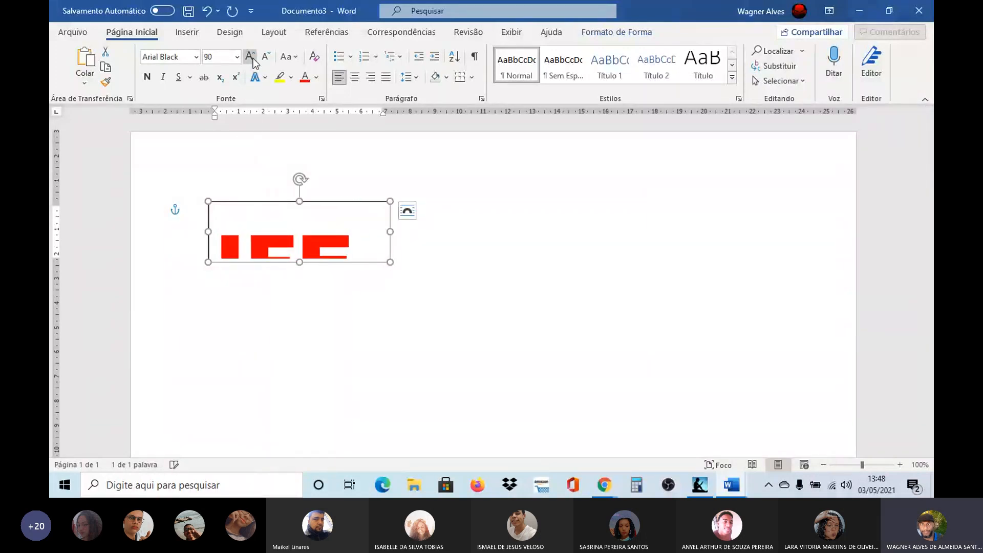
pyautogui.click(250, 58)
pyautogui.moveTo(394, 233); pyautogui.dragTo(507, 234)
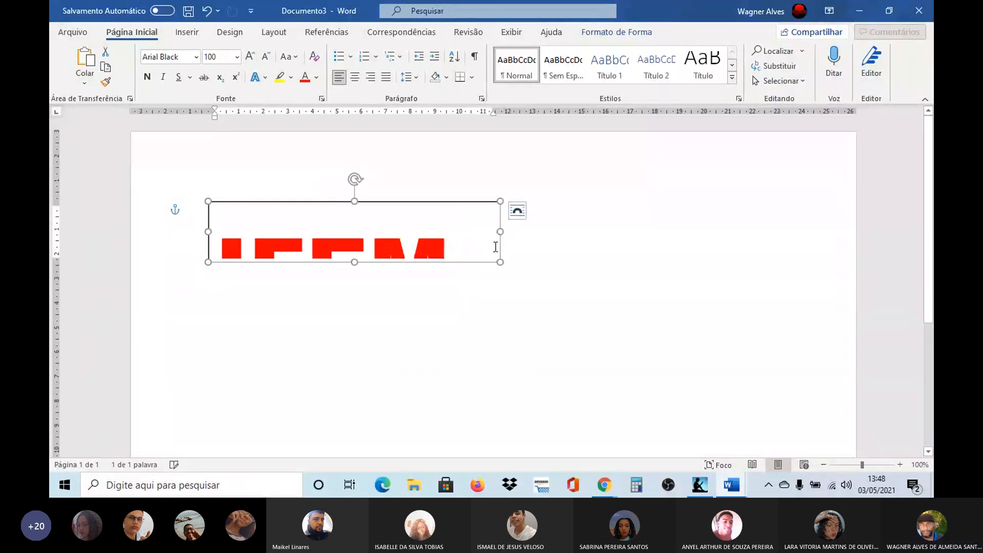
pyautogui.moveTo(354, 263); pyautogui.dragTo(355, 309)
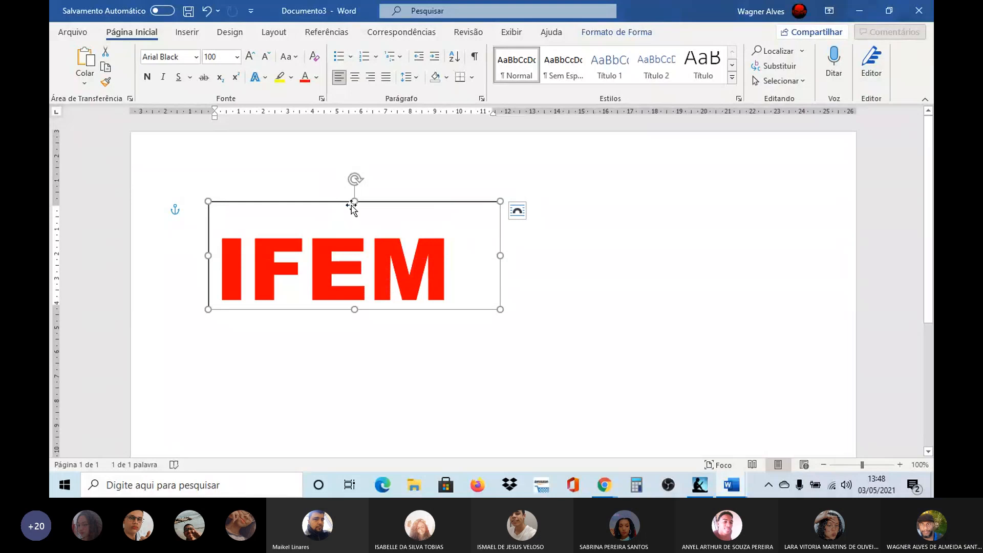
# Step: Centre the IFEM text horizontally and move the text box's upper and lower edges slightly down around it
pyautogui.moveTo(351, 201); pyautogui.dragTo(354, 204)
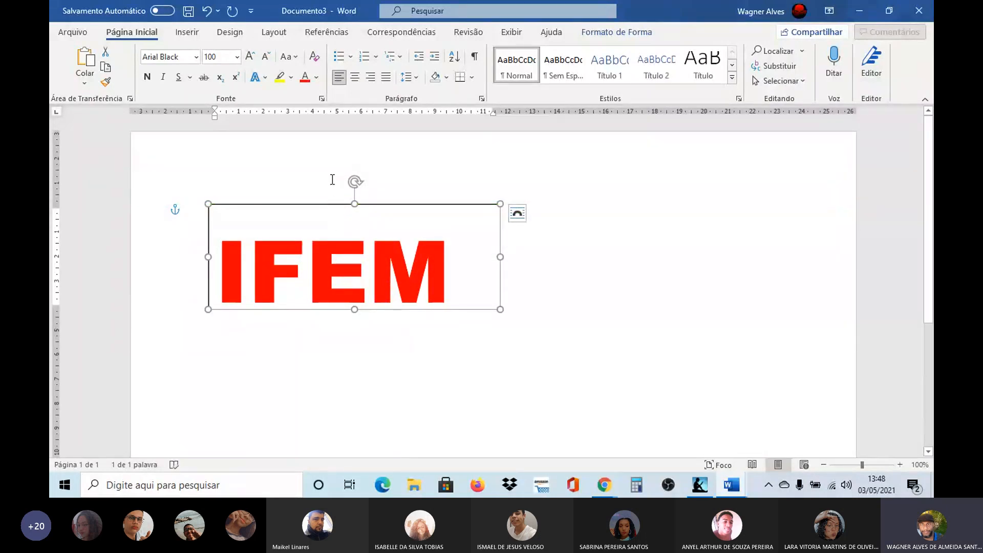
pyautogui.click(355, 77)
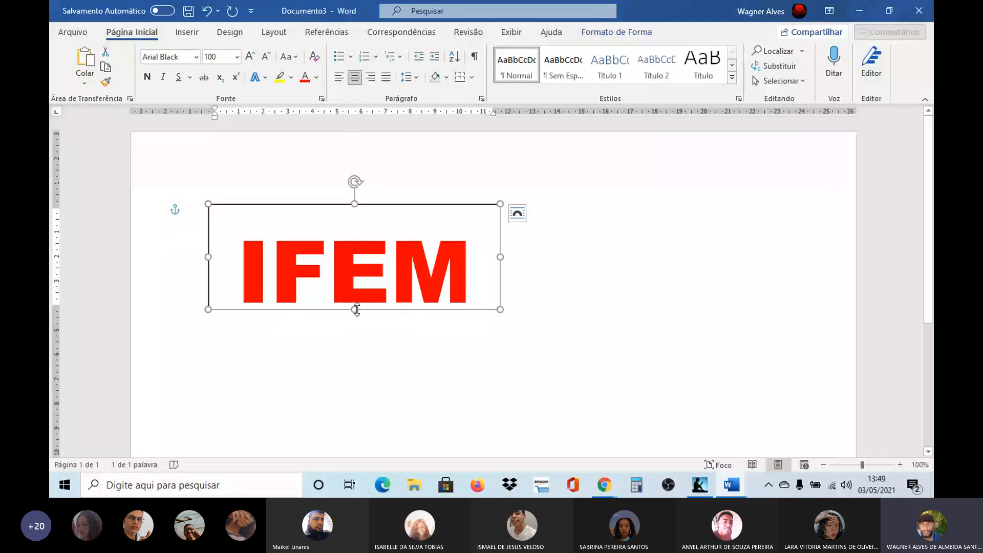
pyautogui.moveTo(356, 310)
pyautogui.mouseDown()
pyautogui.moveTo(352, 323)
pyautogui.moveTo(358, 318)
pyautogui.mouseUp()
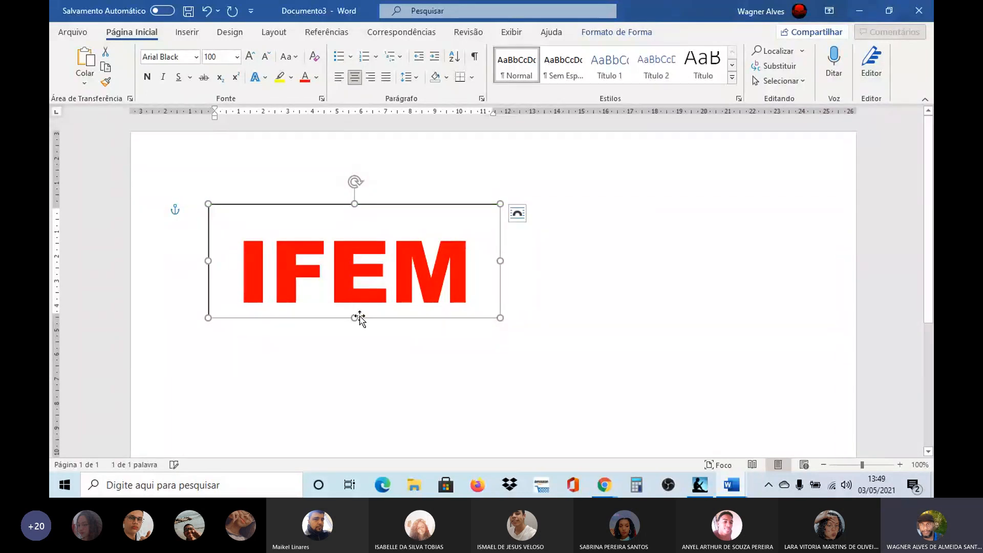
# Step: Narrow the IFEM text box slightly by moving its left edge inward towards the word
pyautogui.click(482, 279)
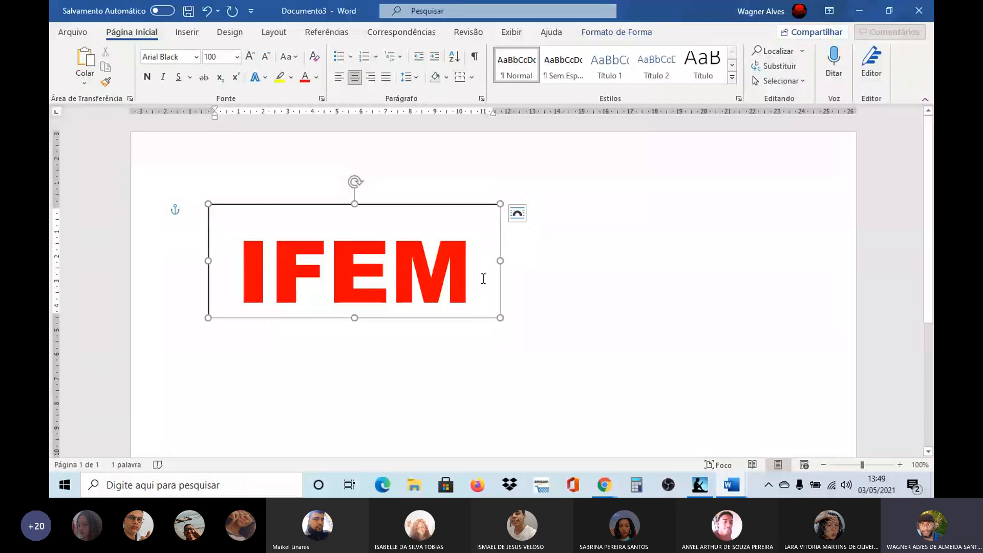
pyautogui.click(429, 205)
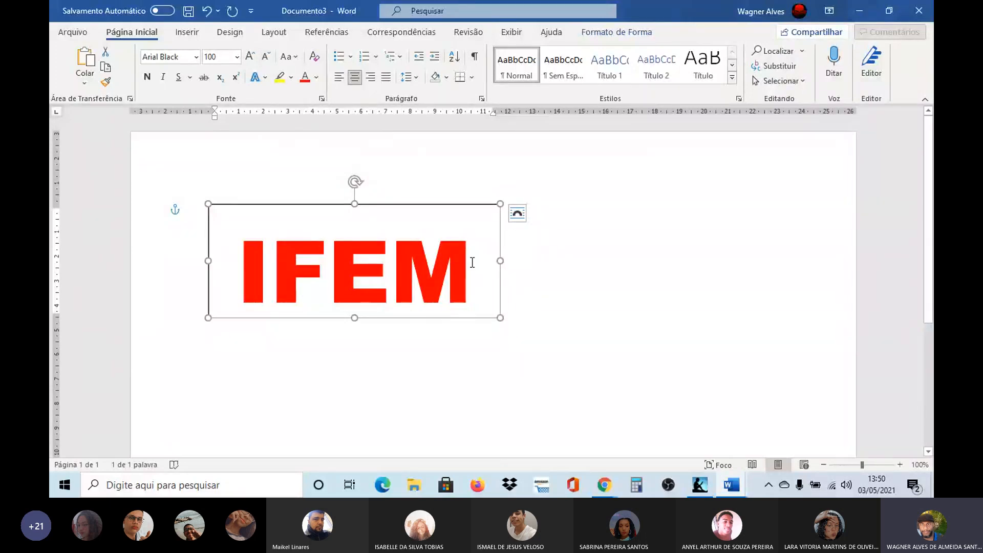
pyautogui.click(243, 277)
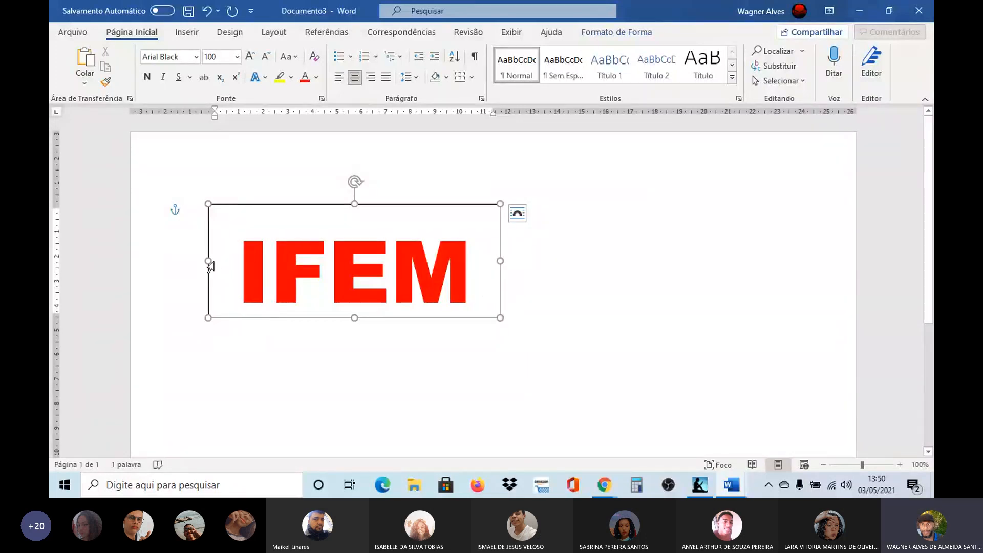
pyautogui.moveTo(208, 261); pyautogui.dragTo(222, 261)
pyautogui.click(430, 321)
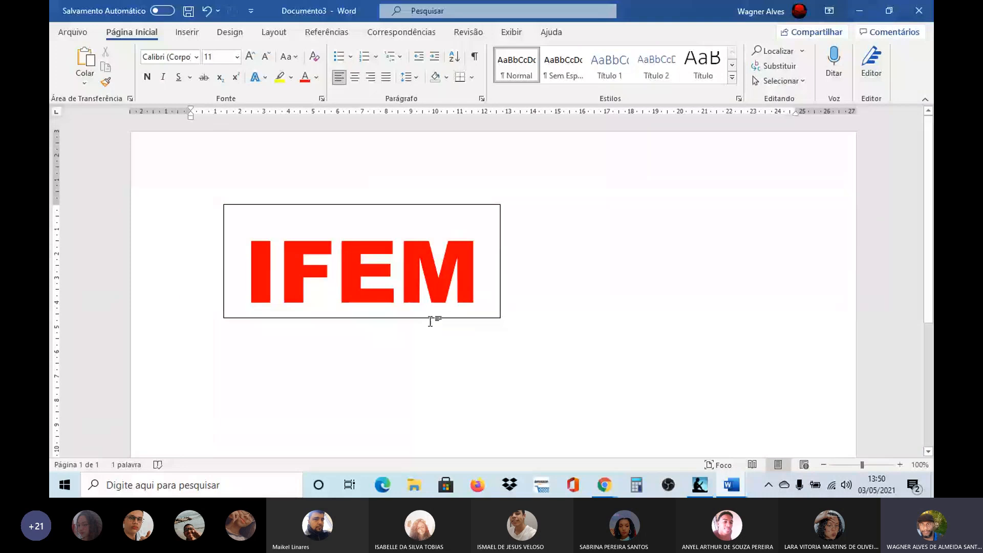
pyautogui.click(432, 318)
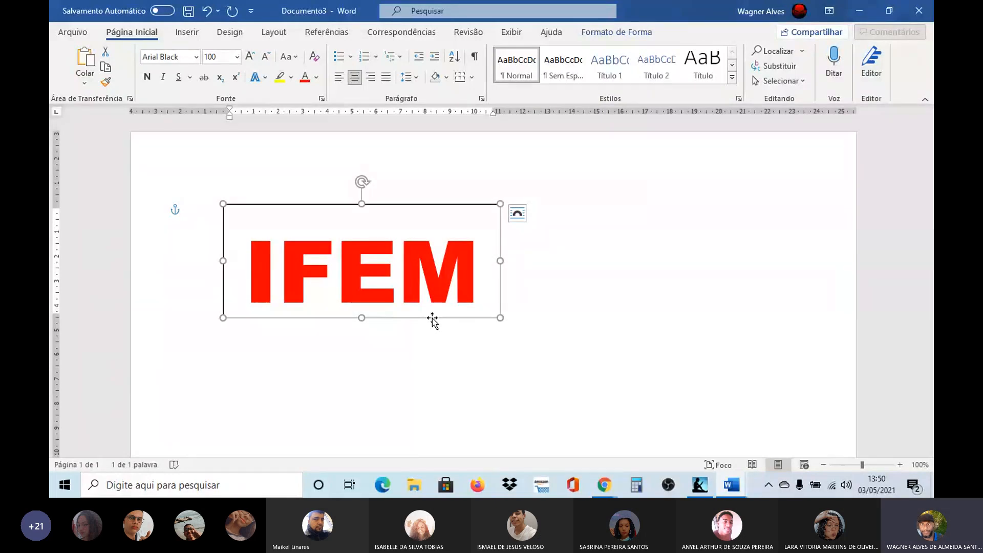
pyautogui.hotkey('ctrl', 'd')
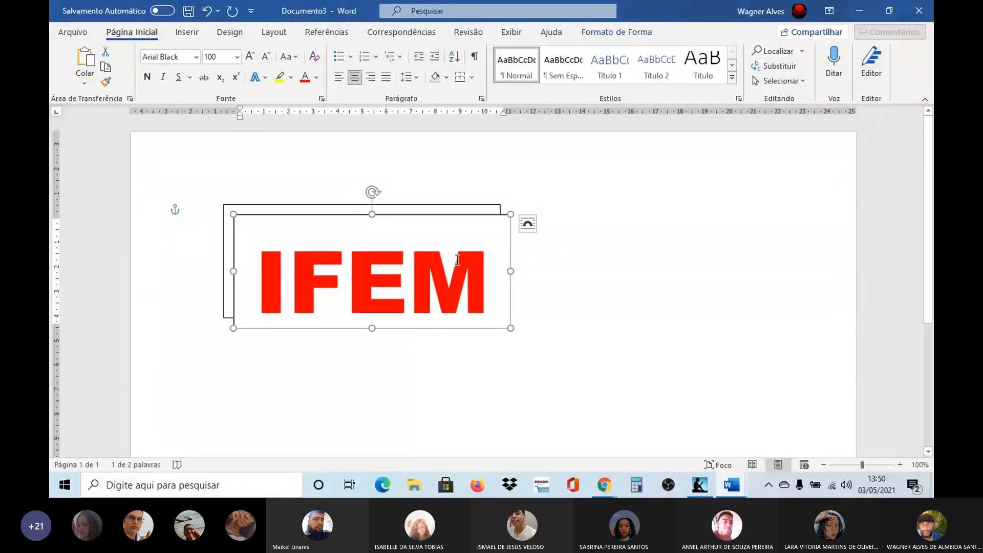
pyautogui.press('Delete')
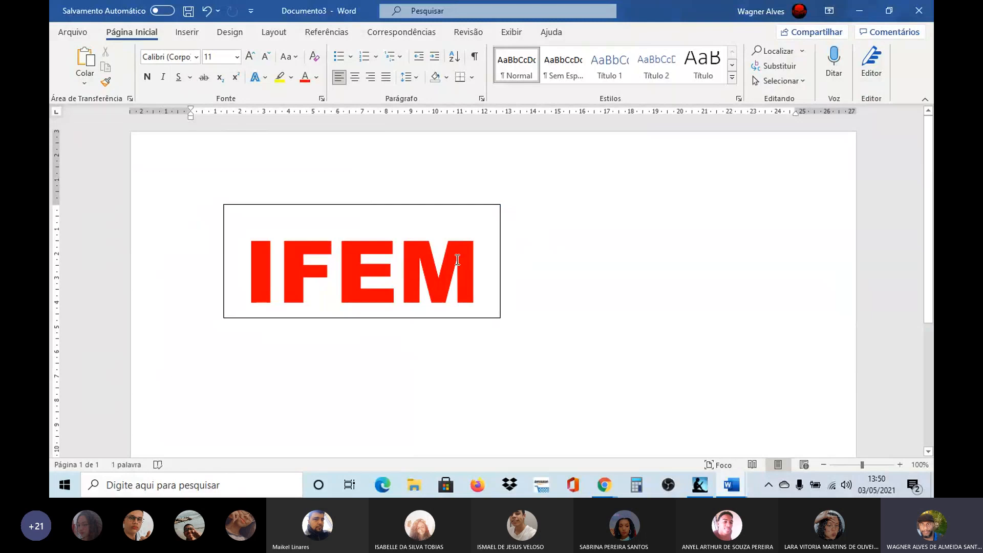
# Step: Recolour the IFEM text to near-black, using the darkest shade of the black theme colour
pyautogui.click(302, 205)
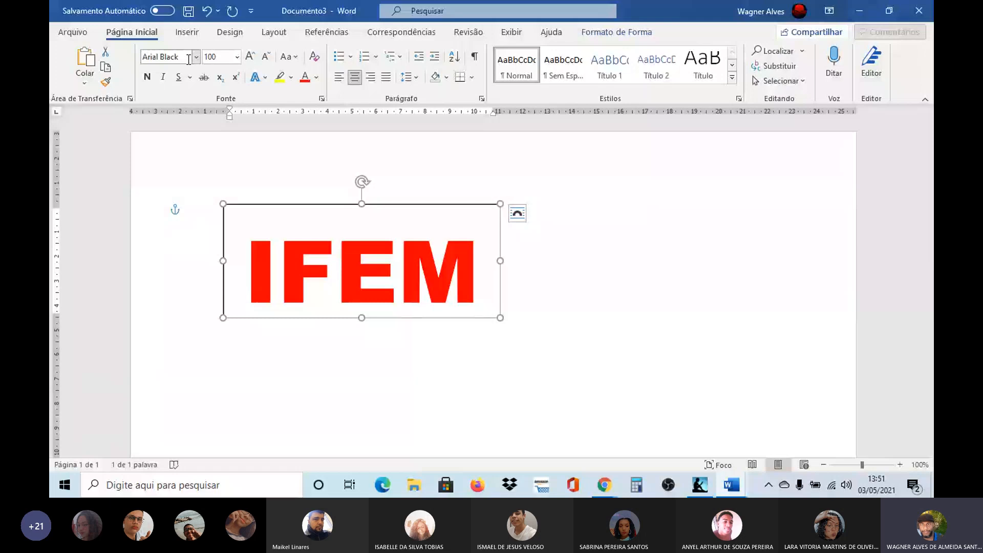
pyautogui.click(316, 77)
pyautogui.click(320, 130)
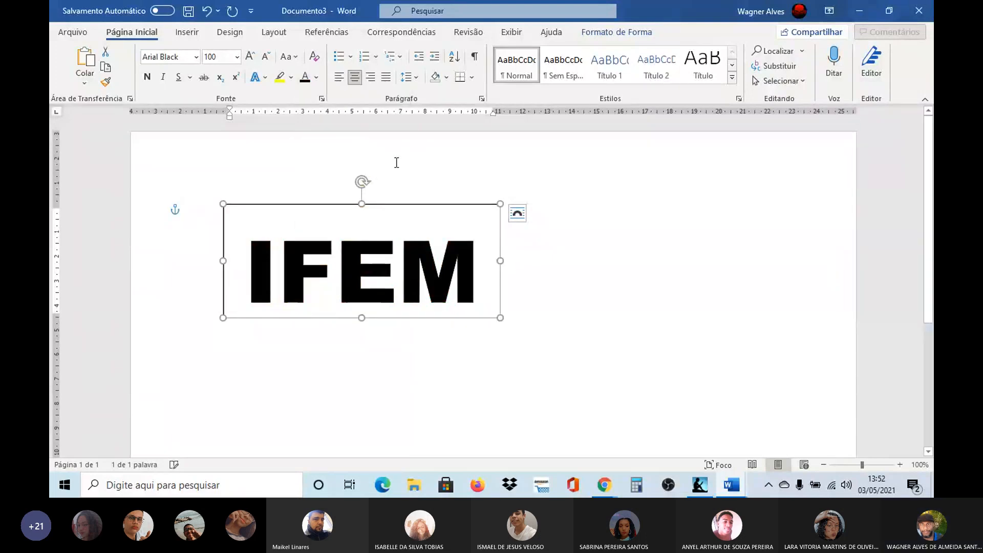
pyautogui.click(317, 78)
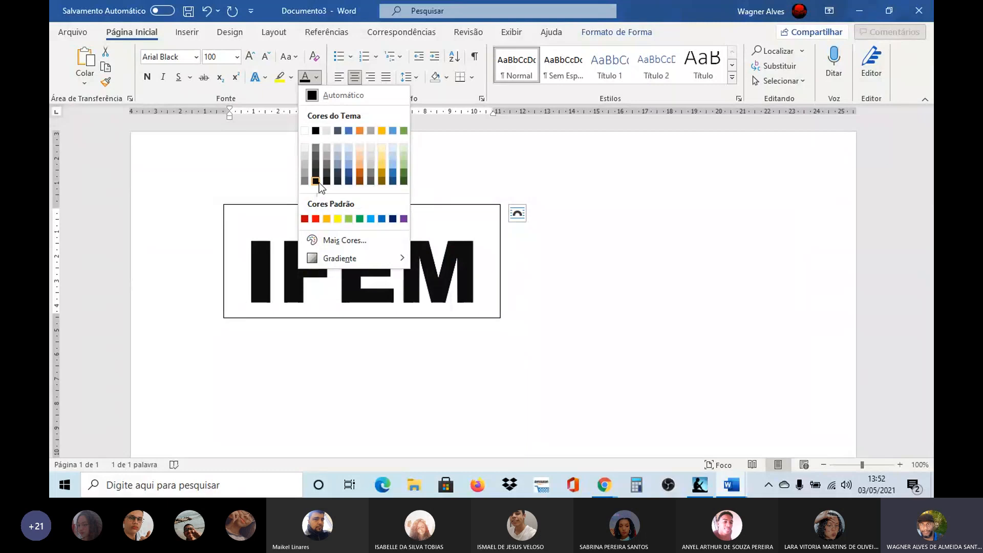
pyautogui.click(315, 182)
pyautogui.click(435, 166)
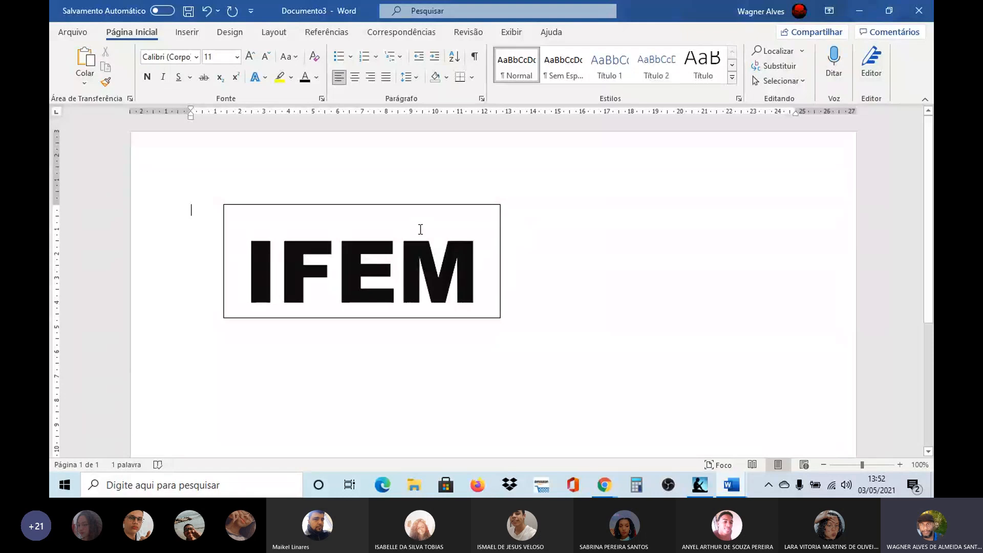
# Step: Duplicate the IFEM text box and place the copy below and to the right, slightly overlapping the original
pyautogui.click(336, 207)
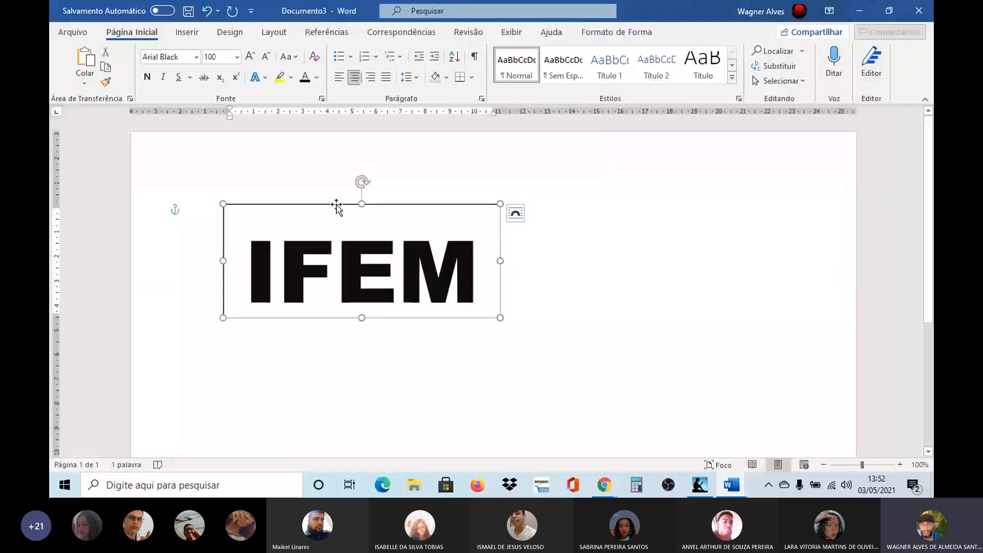
pyautogui.click(355, 237)
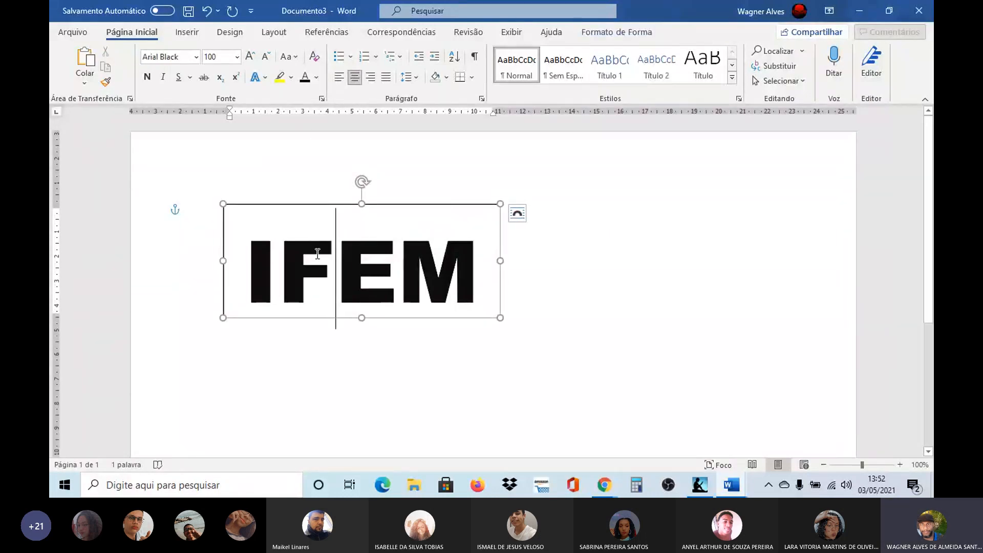
pyautogui.click(393, 206)
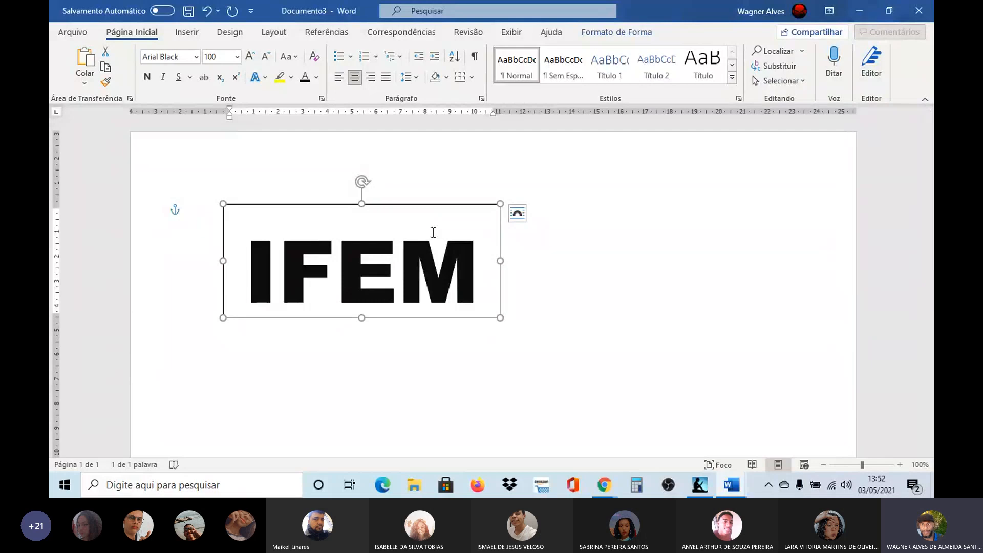
pyautogui.hotkey('ctrl', 'd')
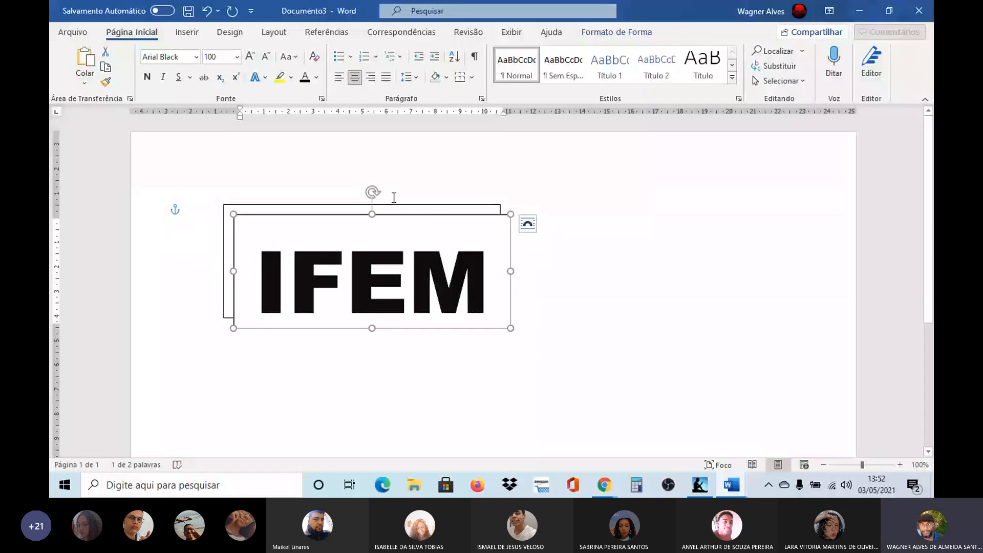
pyautogui.moveTo(408, 214); pyautogui.dragTo(650, 267)
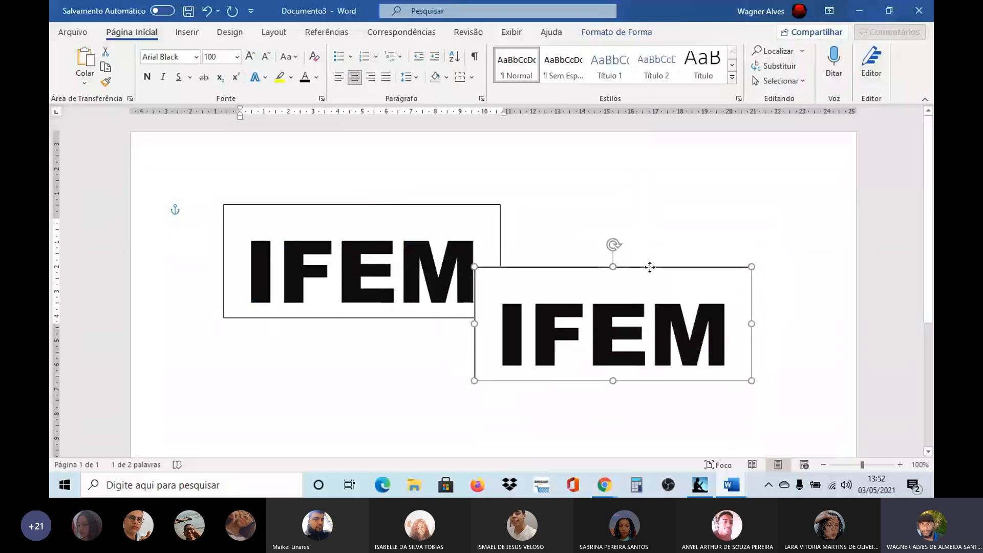
# Step: Replace the text in the copied box with Journal and widen the box leftward to fit the word
pyautogui.click(722, 318)
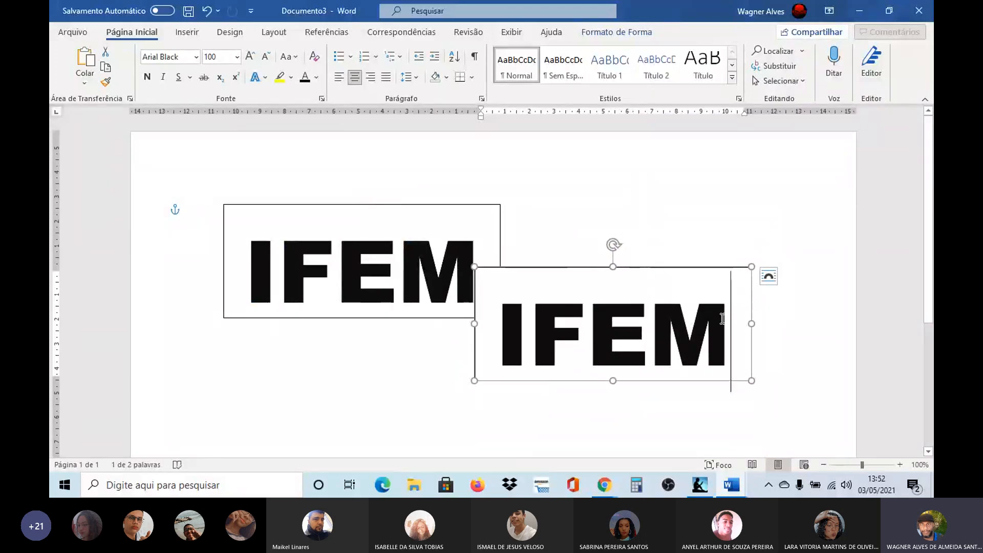
pyautogui.moveTo(722, 318); pyautogui.dragTo(501, 320)
pyautogui.write('J')
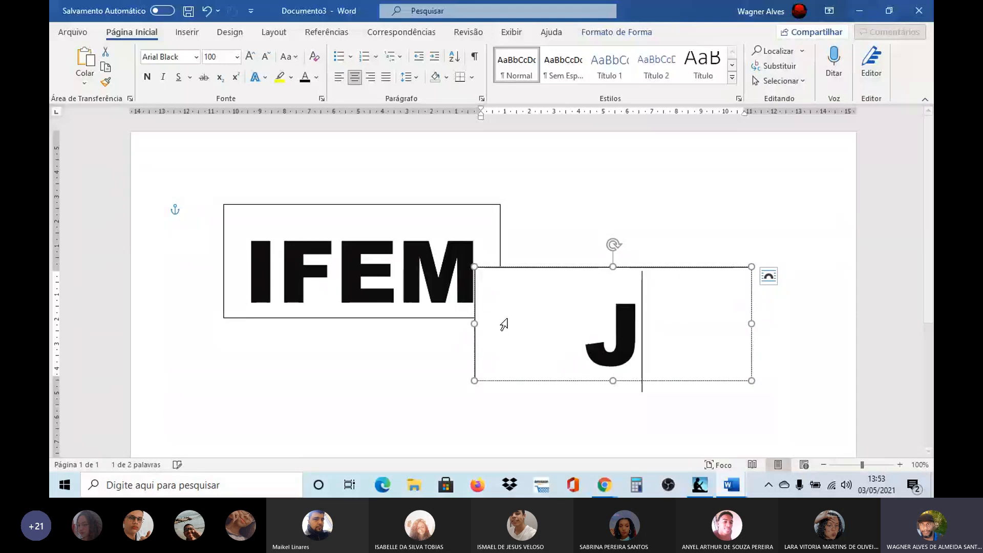
pyautogui.press('capslock')
pyautogui.write('our')
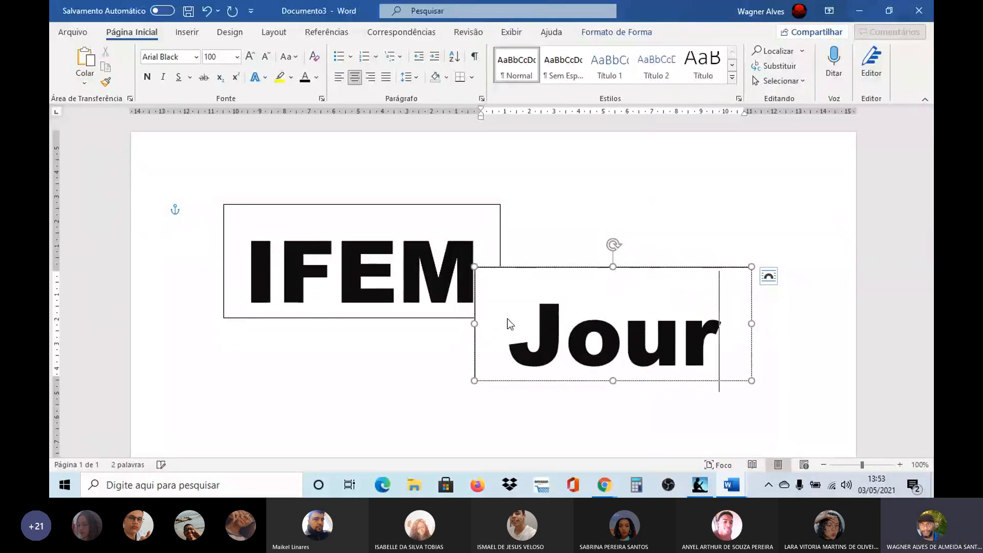
pyautogui.scroll(-3, 508, 319)
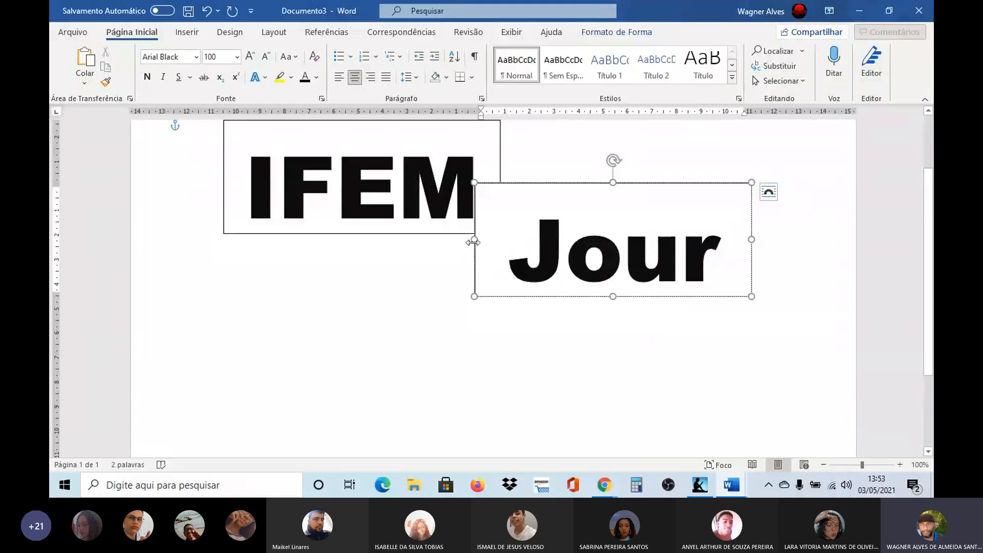
pyautogui.moveTo(471, 240); pyautogui.dragTo(381, 248)
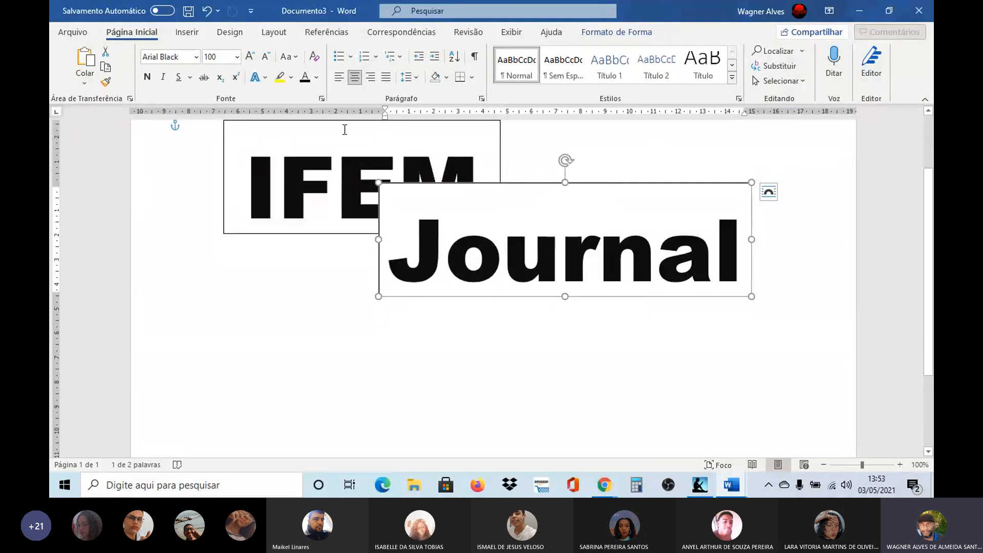
# Step: Format the Journal text in the Lucida Handwriting font and reduce it to 80 pt
pyautogui.moveTo(412, 231); pyautogui.dragTo(749, 241)
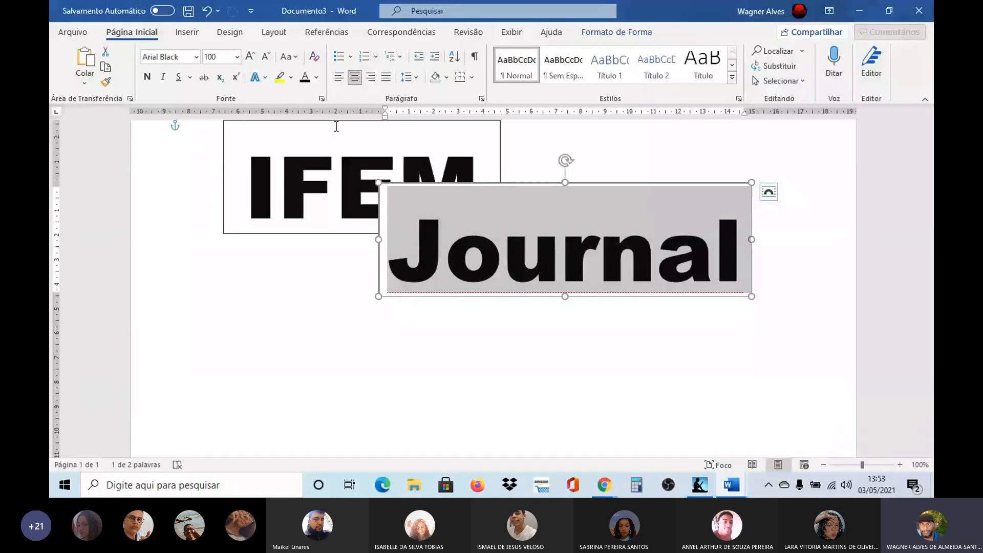
pyautogui.click(195, 60)
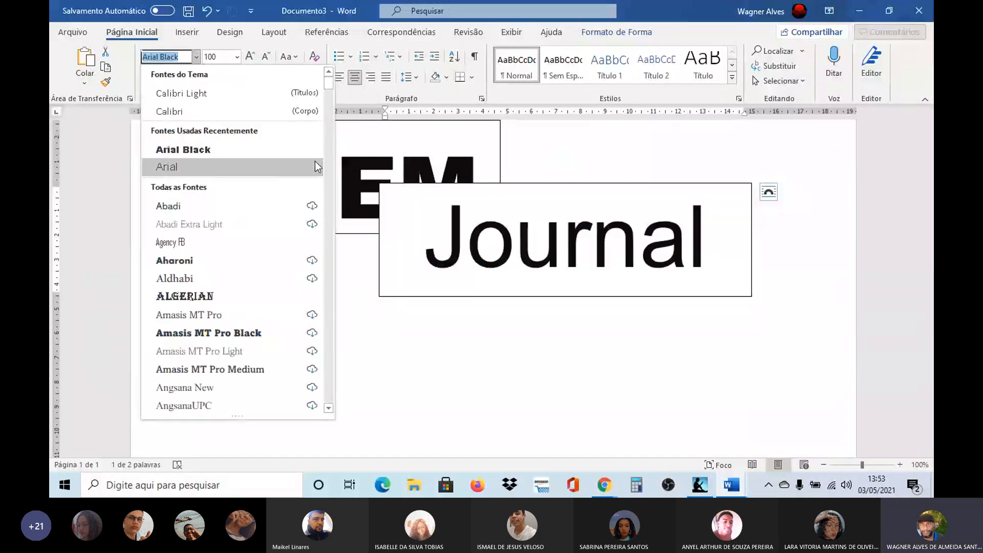
pyautogui.moveTo(330, 87); pyautogui.dragTo(341, 235)
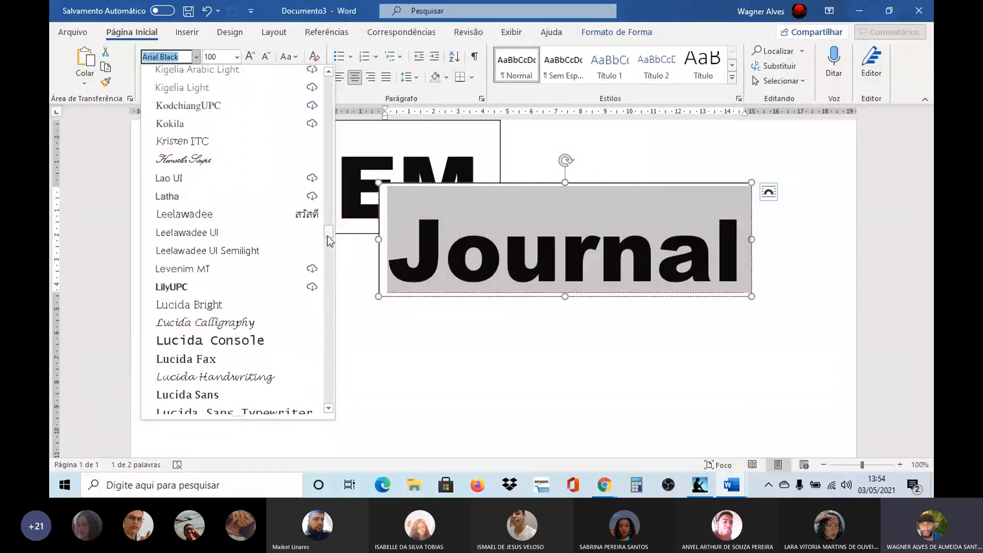
pyautogui.moveTo(328, 234); pyautogui.dragTo(330, 239)
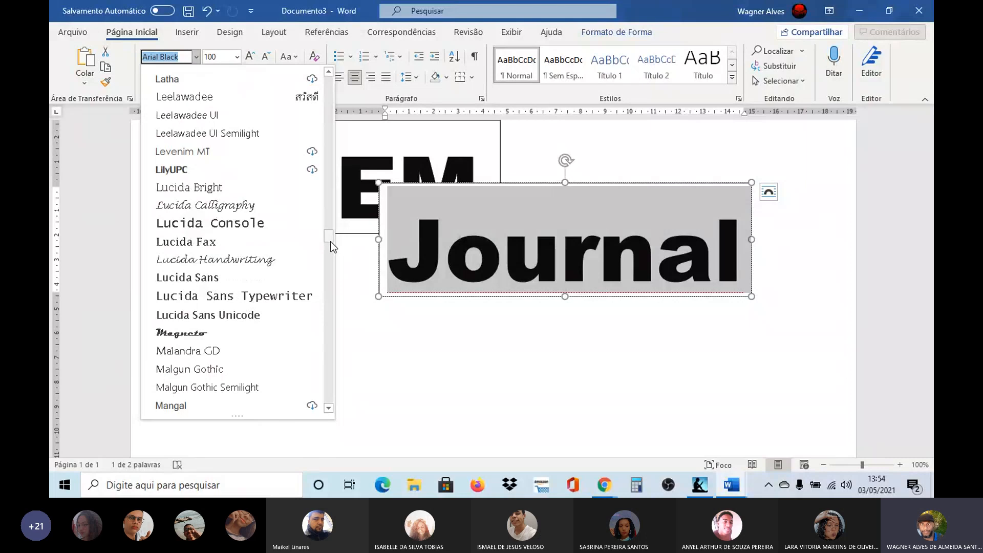
pyautogui.click(212, 259)
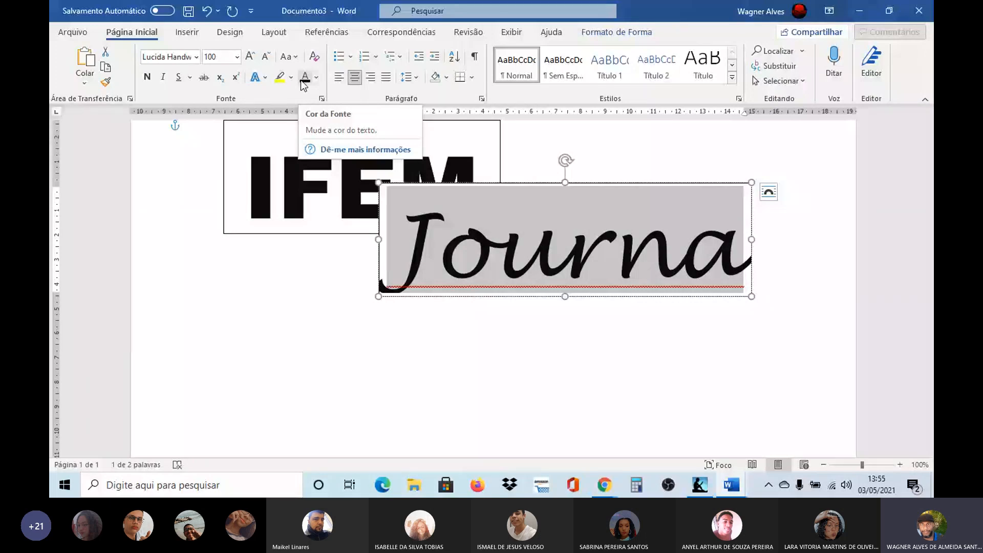
pyautogui.click(266, 57)
pyautogui.click(265, 57)
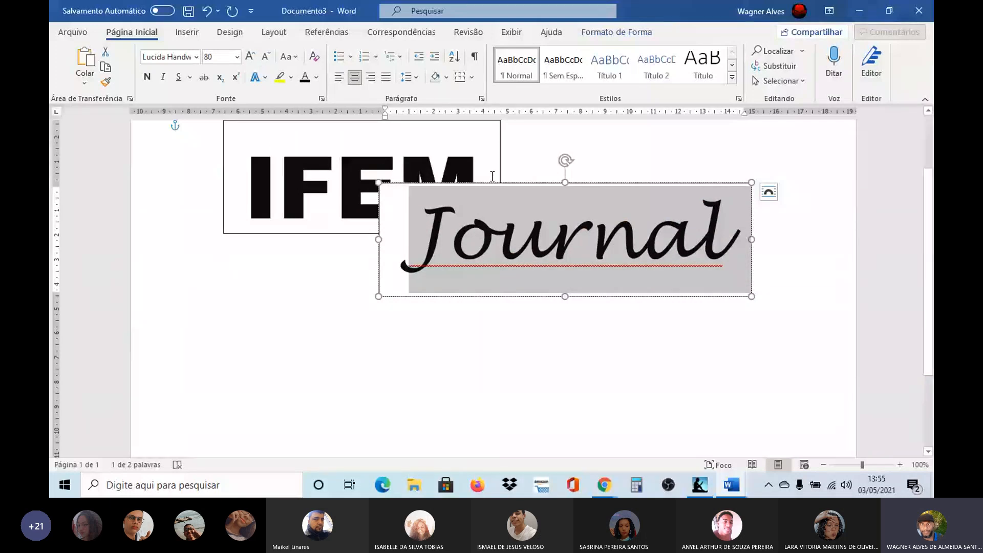
# Step: Colour the Journal text dark red from the standard colours
pyautogui.click(317, 78)
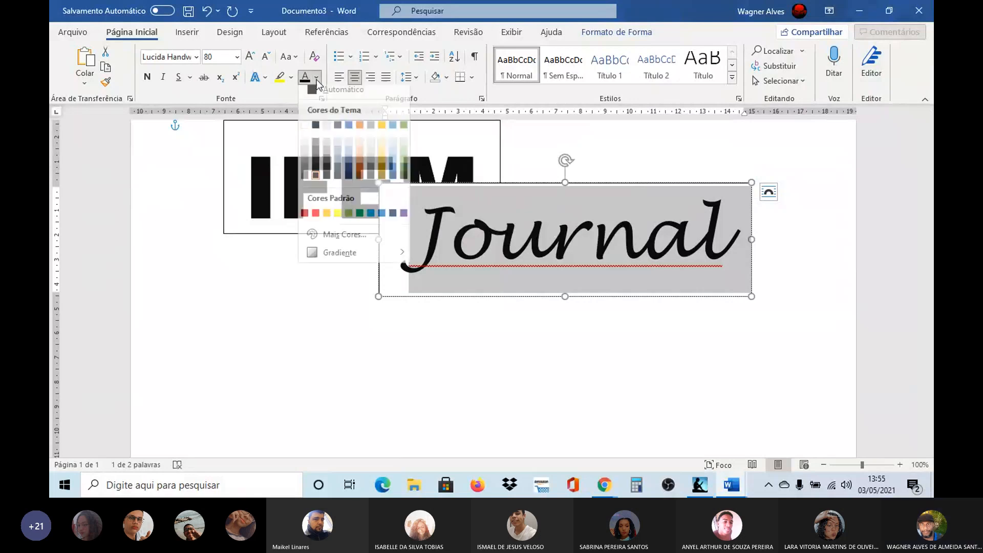
pyautogui.click(306, 219)
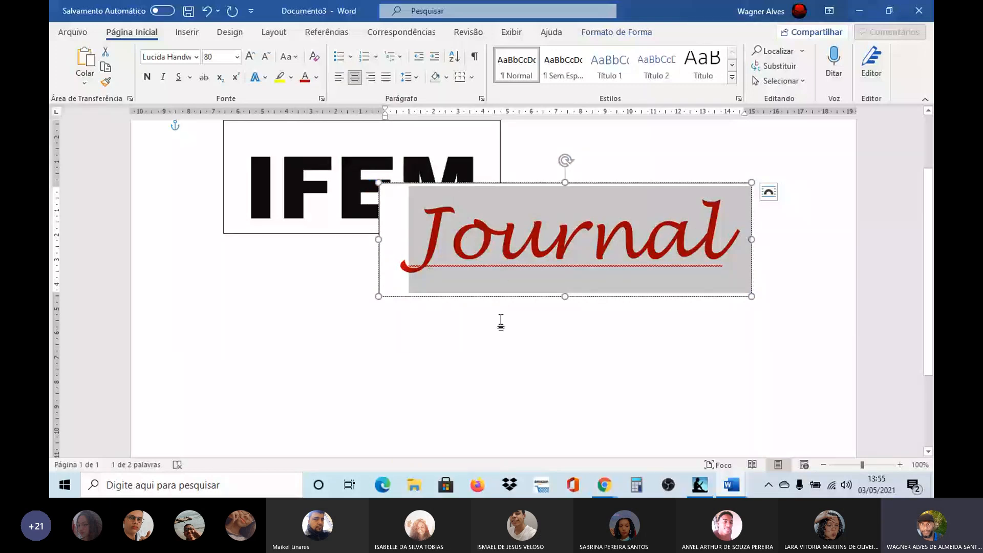
pyautogui.click(501, 321)
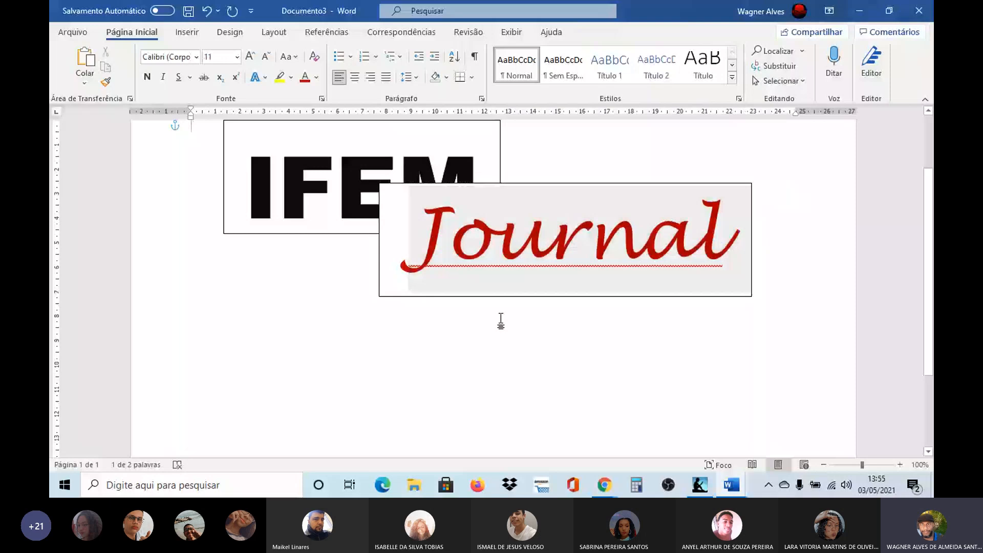
# Step: Remove the fill and outline from the Journal text box
pyautogui.click(423, 226)
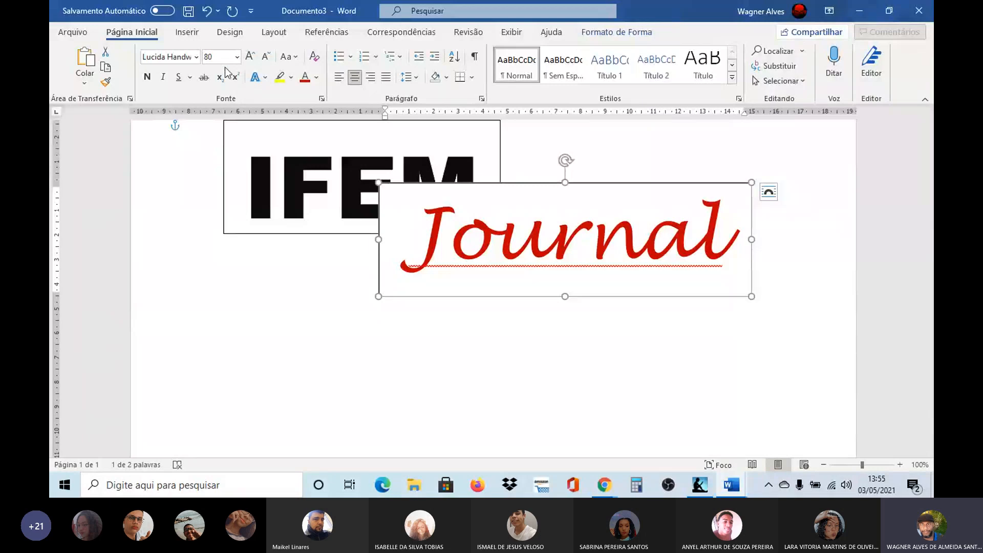
pyautogui.click(230, 32)
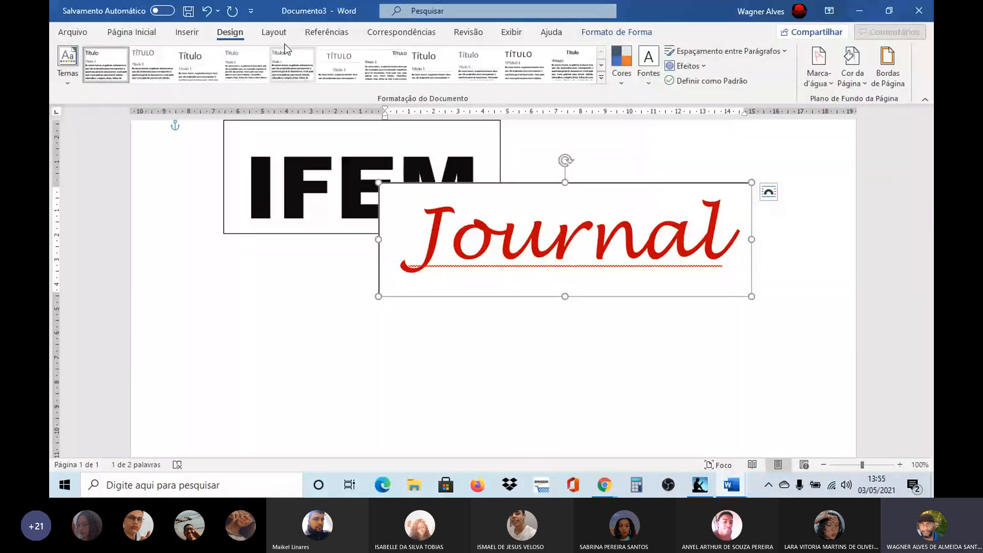
pyautogui.click(274, 32)
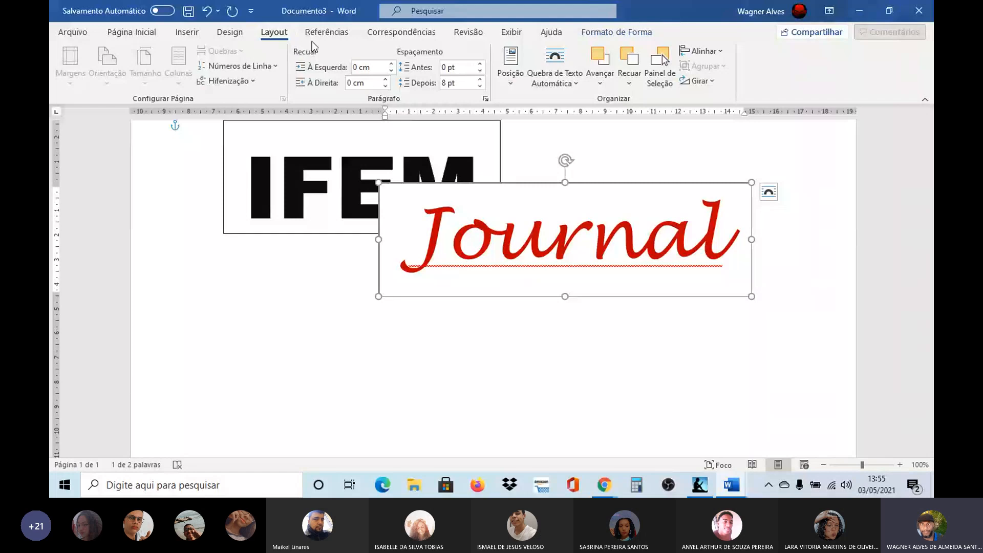
pyautogui.click(598, 36)
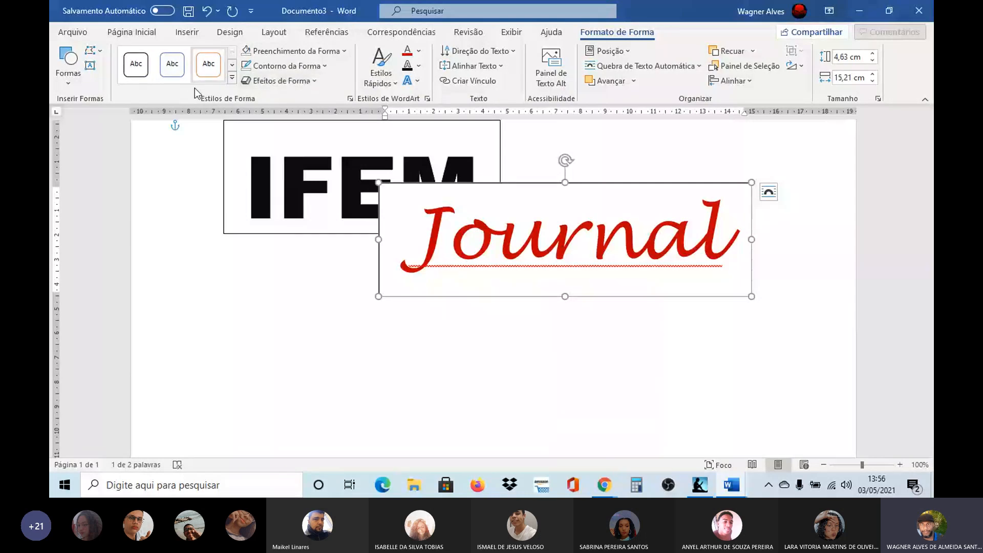
pyautogui.click(344, 51)
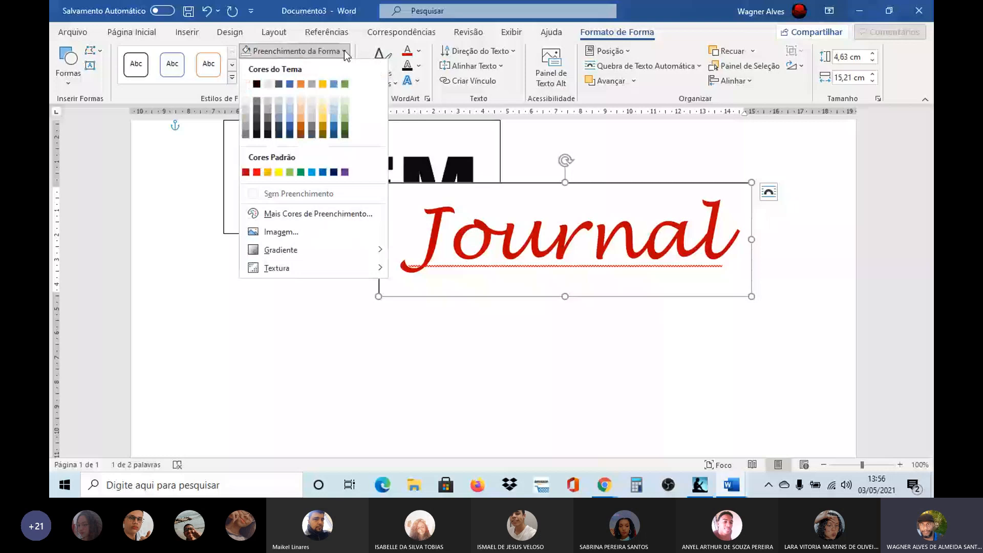
pyautogui.click(344, 50)
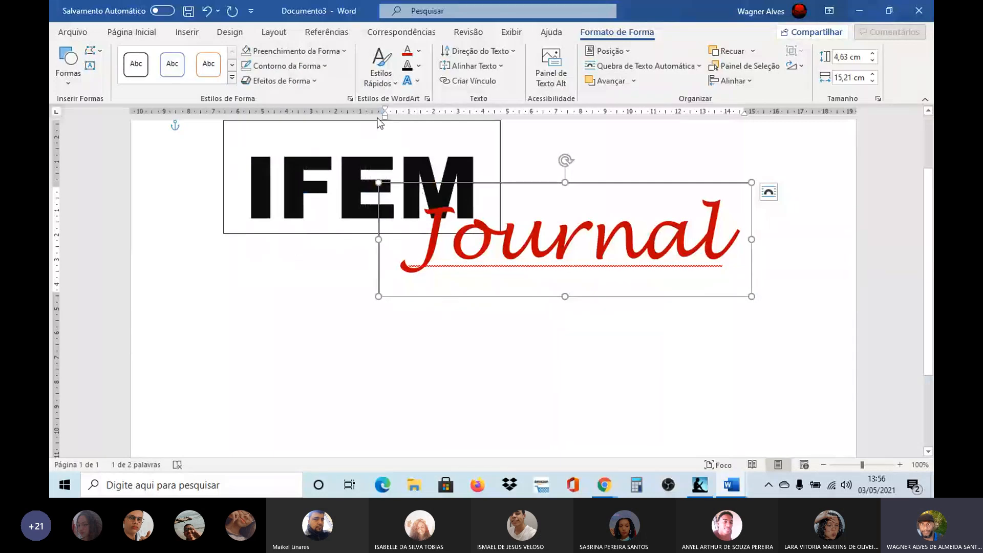
pyautogui.click(324, 67)
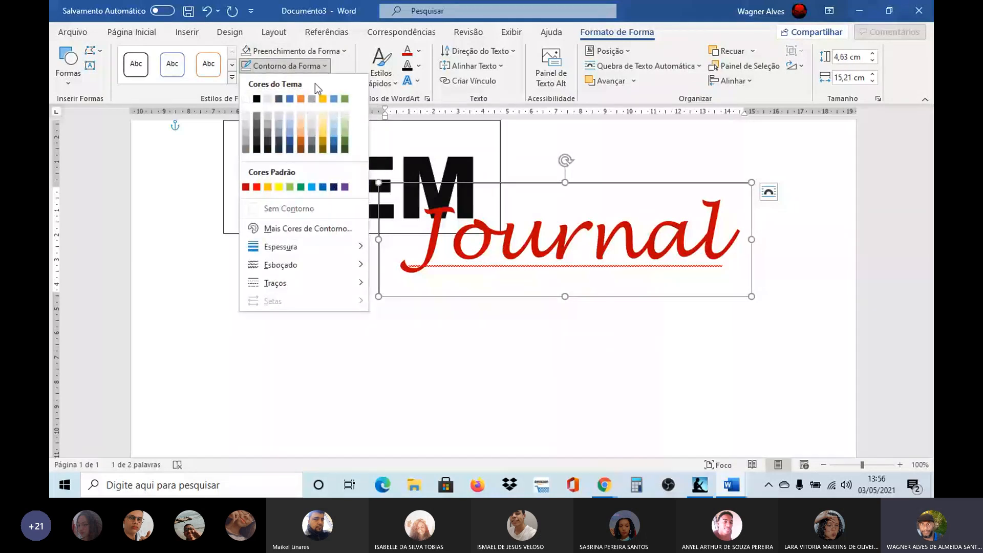
# Step: Move the Journal box up and right until its J meets the M of IFEM, and colour its text bright red
pyautogui.click(593, 183)
pyautogui.moveTo(593, 182); pyautogui.dragTo(651, 140)
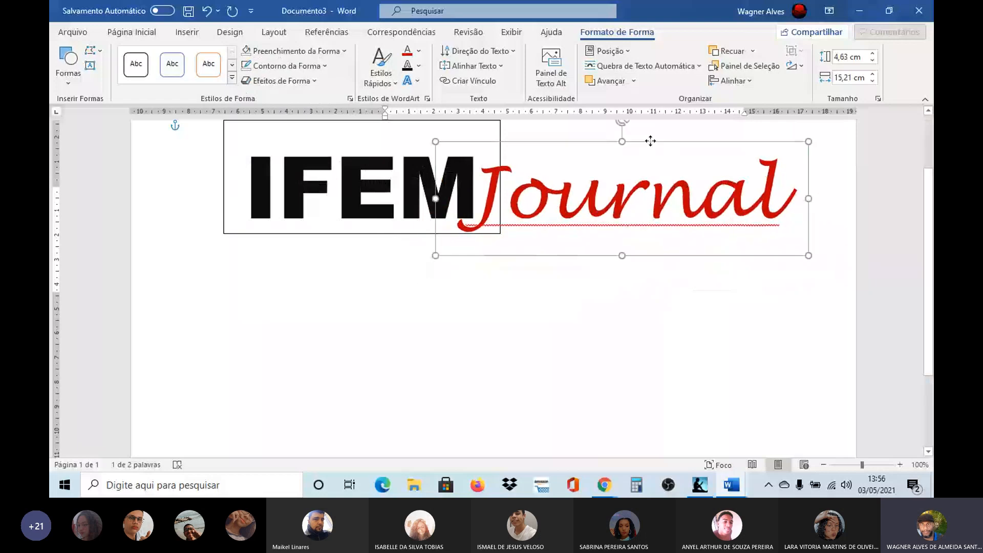
pyautogui.click(419, 51)
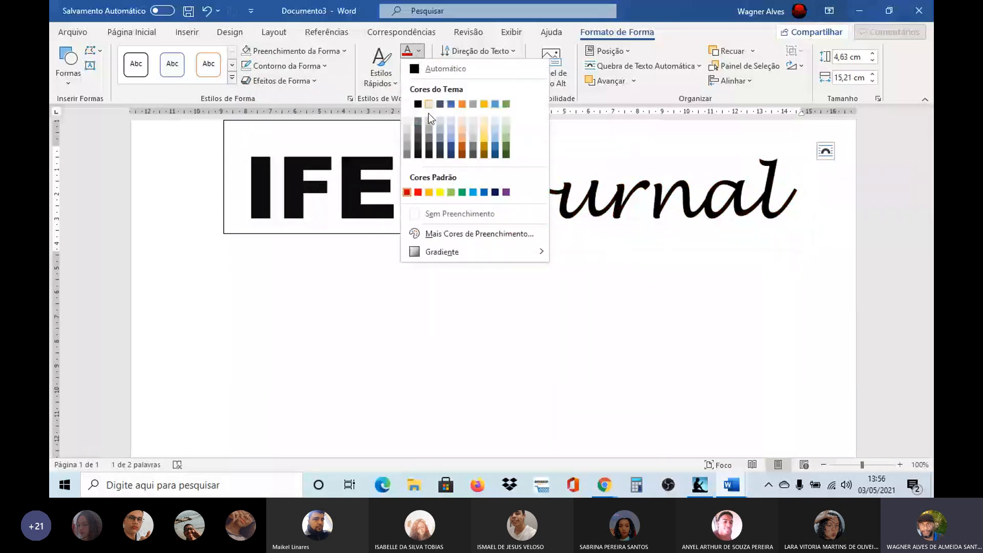
pyautogui.click(419, 193)
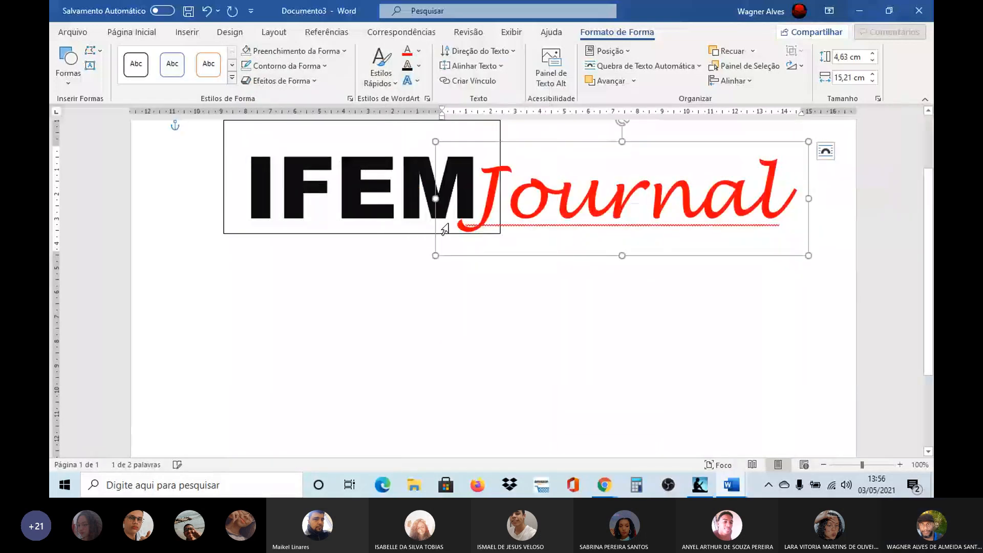
# Step: Nudge the IFEM text box slightly left and down relative to the Journal text
pyautogui.click(271, 234)
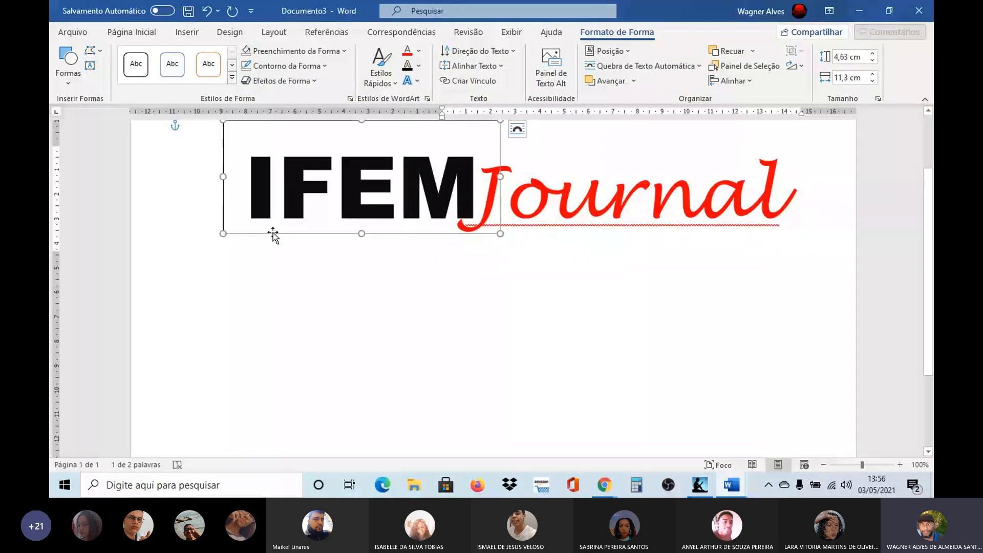
pyautogui.press('Left')
pyautogui.press('Left')
pyautogui.press('Left')
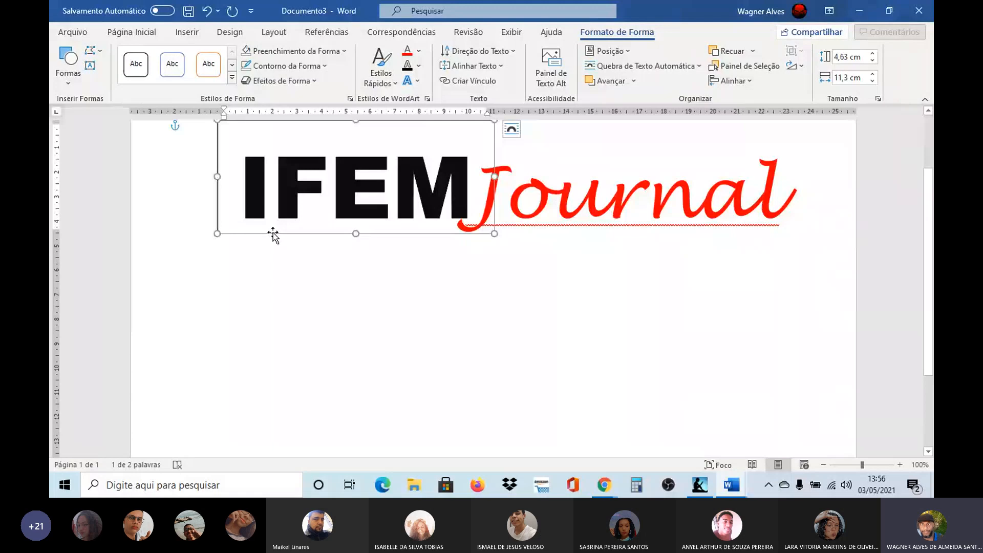
pyautogui.press('Down')
pyautogui.press('Down')
pyautogui.press('Down')
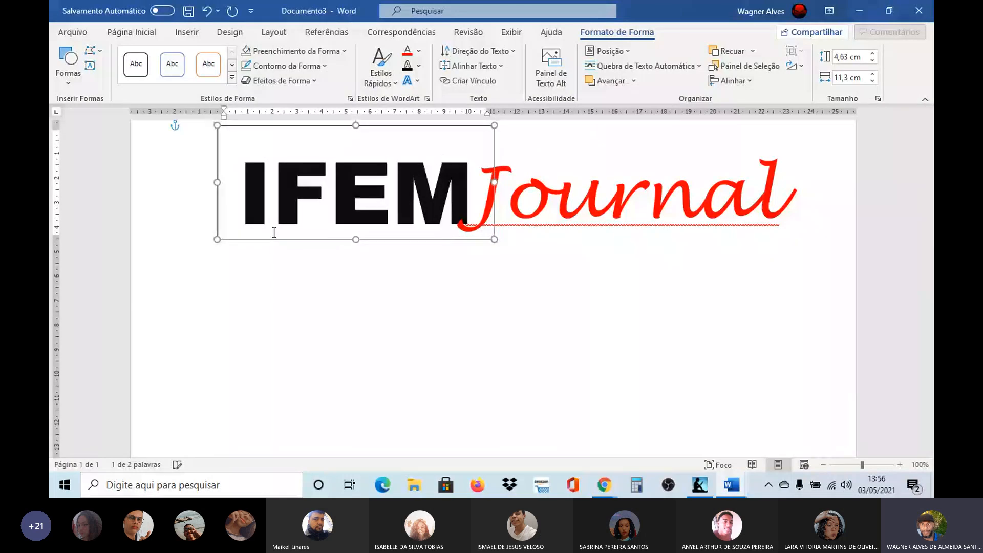
# Step: Move the Journal box lower on the page and the IFEM box slightly down and left
pyautogui.click(576, 223)
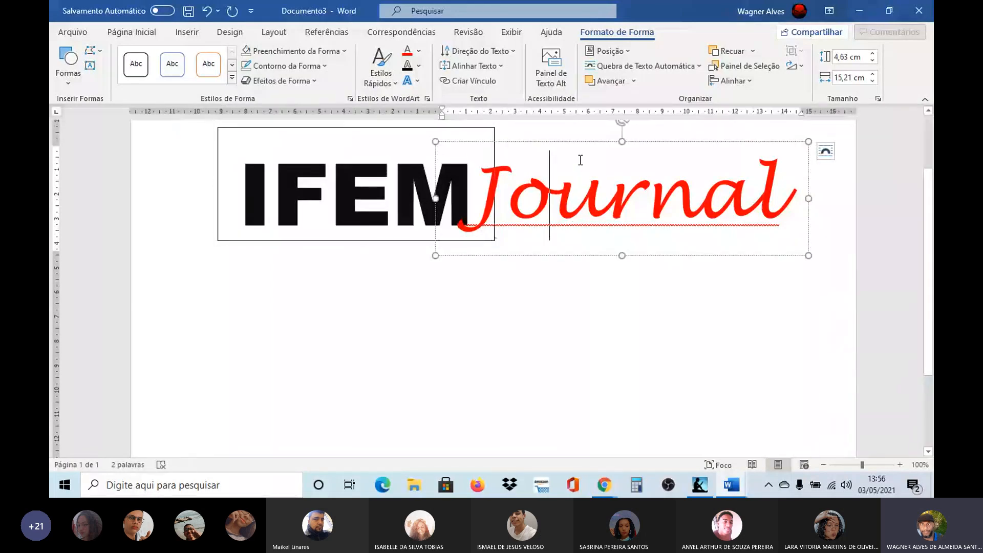
pyautogui.moveTo(583, 145); pyautogui.dragTo(597, 190)
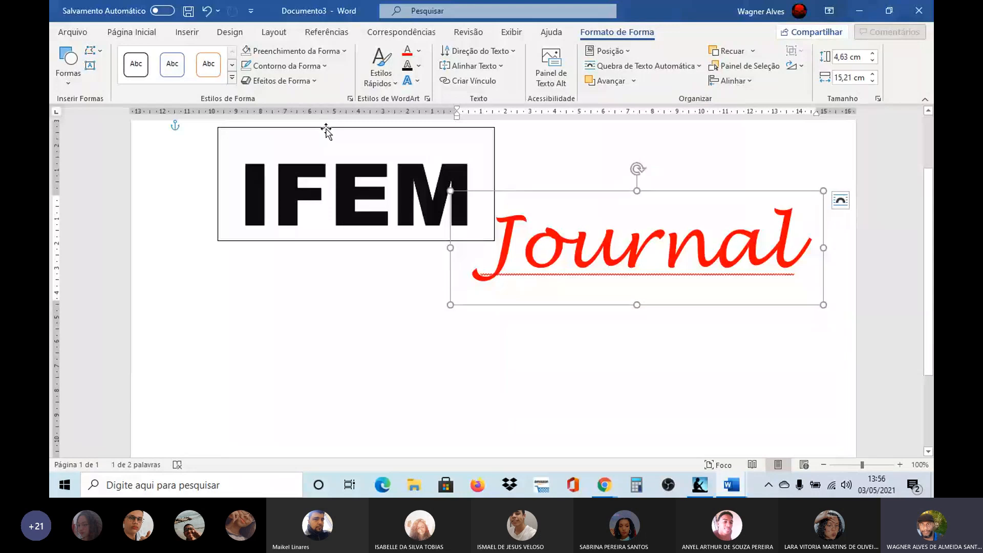
pyautogui.moveTo(327, 132); pyautogui.dragTo(313, 160)
# Step: Reduce the Journal text to 72 pt and move its box up so the word sits above and right of IFEM
pyautogui.click(583, 240)
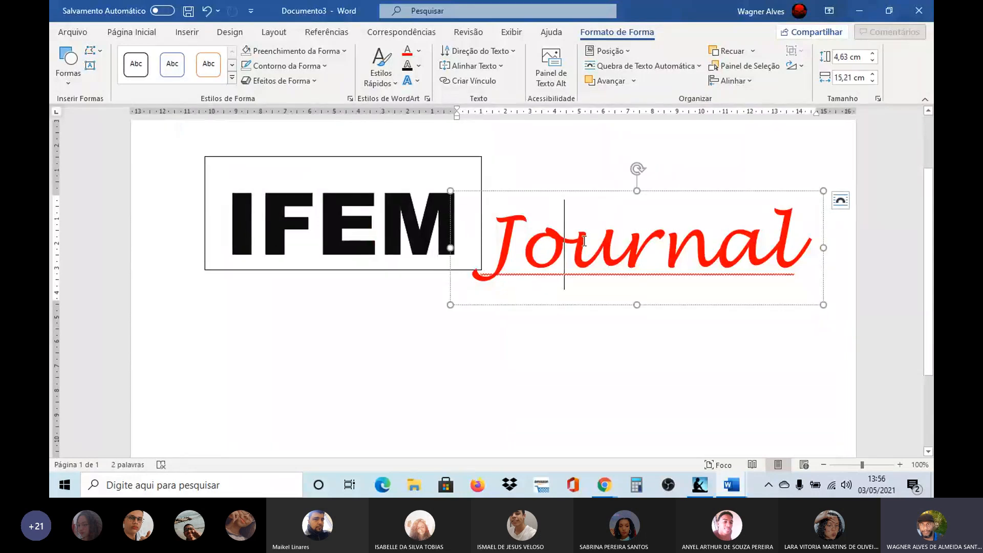
pyautogui.click(568, 192)
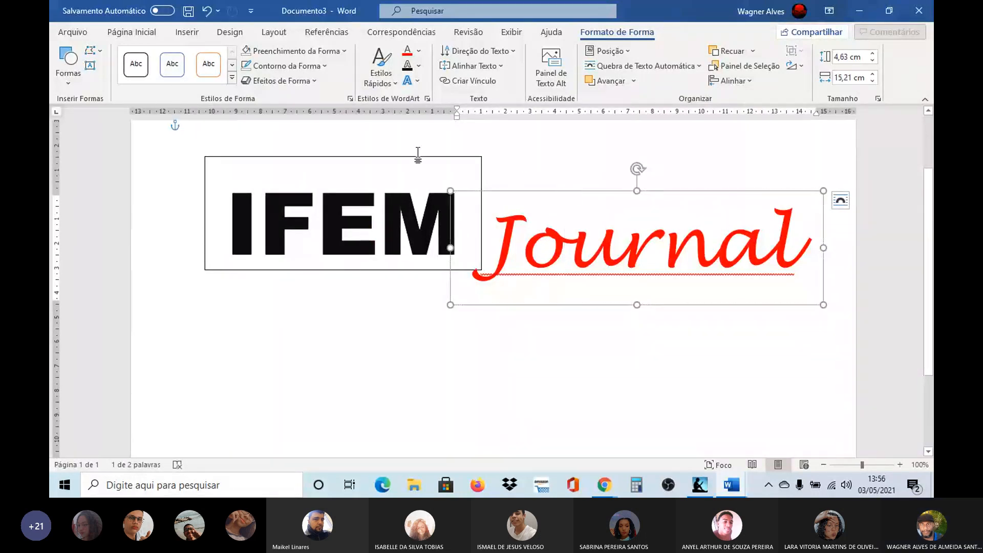
pyautogui.click(141, 30)
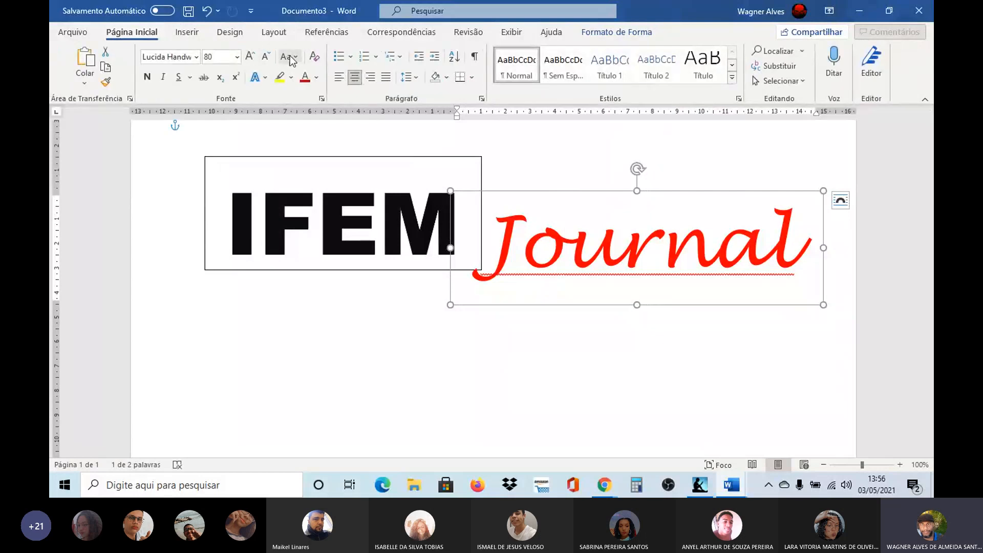
pyautogui.click(266, 56)
pyautogui.click(266, 56)
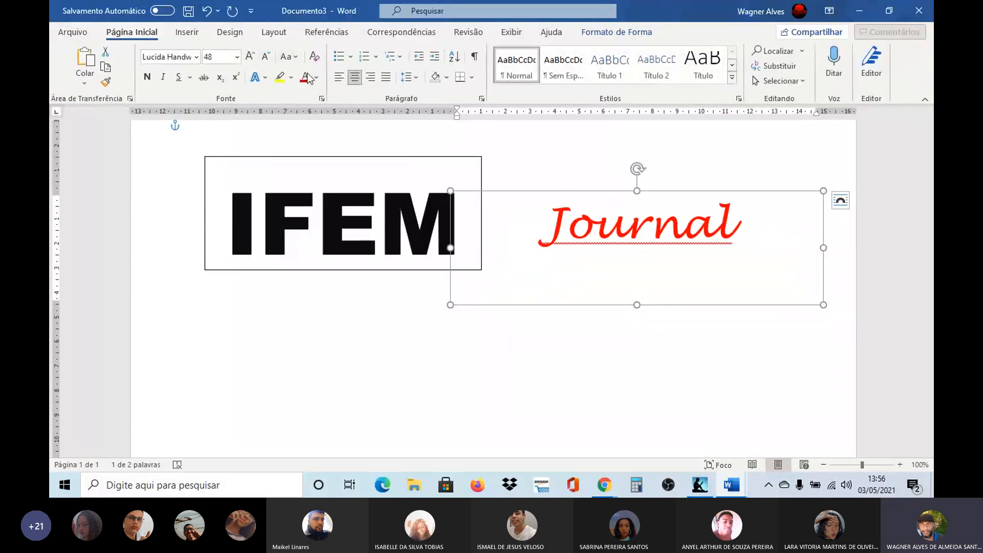
pyautogui.click(254, 58)
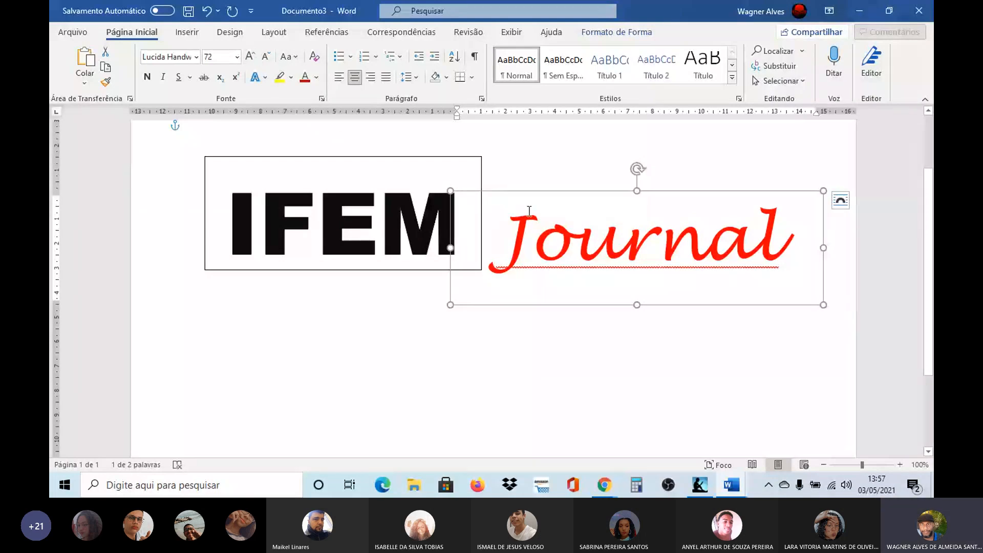
pyautogui.moveTo(542, 195); pyautogui.dragTo(518, 141)
# Step: Remove the outline from the IFEM text box and move it up and right so the M overlaps the tail of the J
pyautogui.click(358, 183)
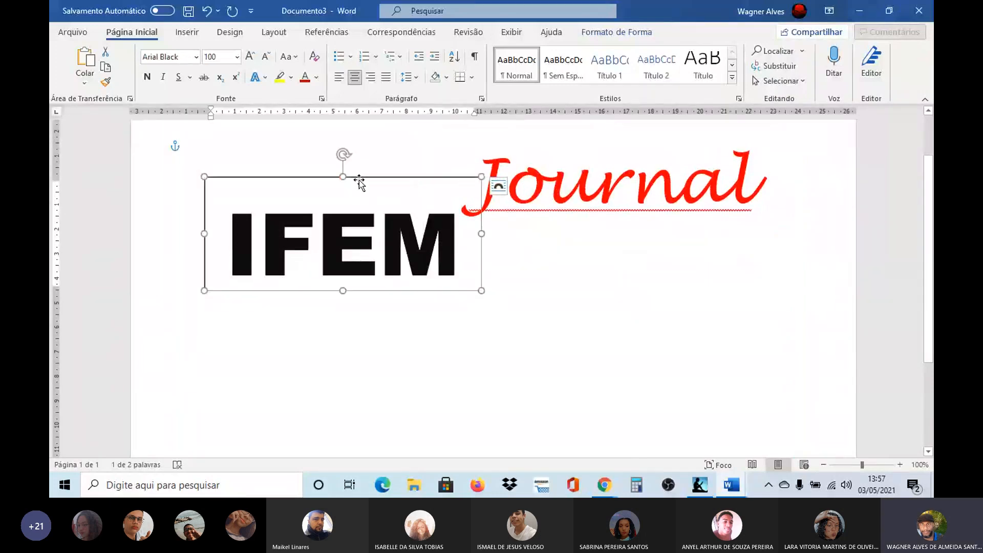
pyautogui.click(602, 34)
pyautogui.click(326, 65)
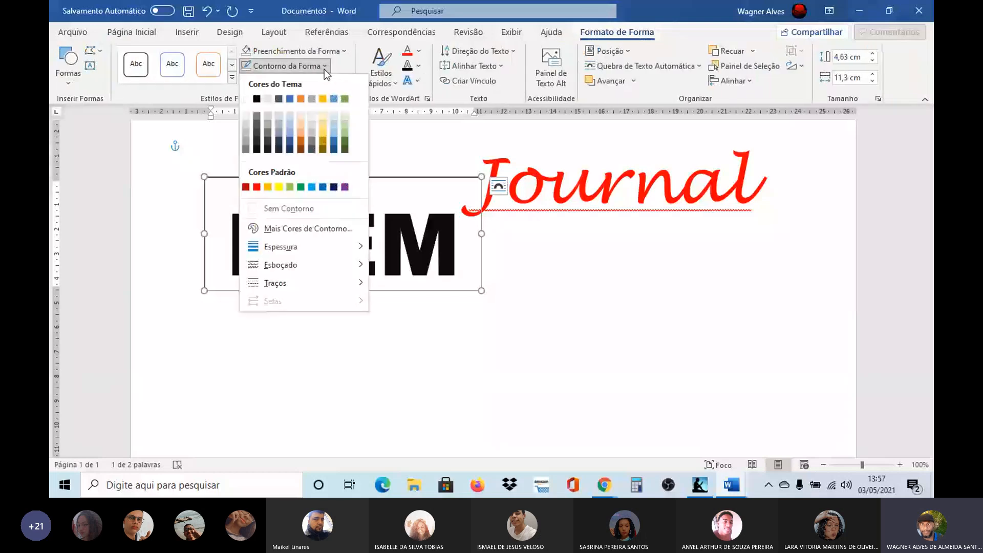
pyautogui.click(256, 212)
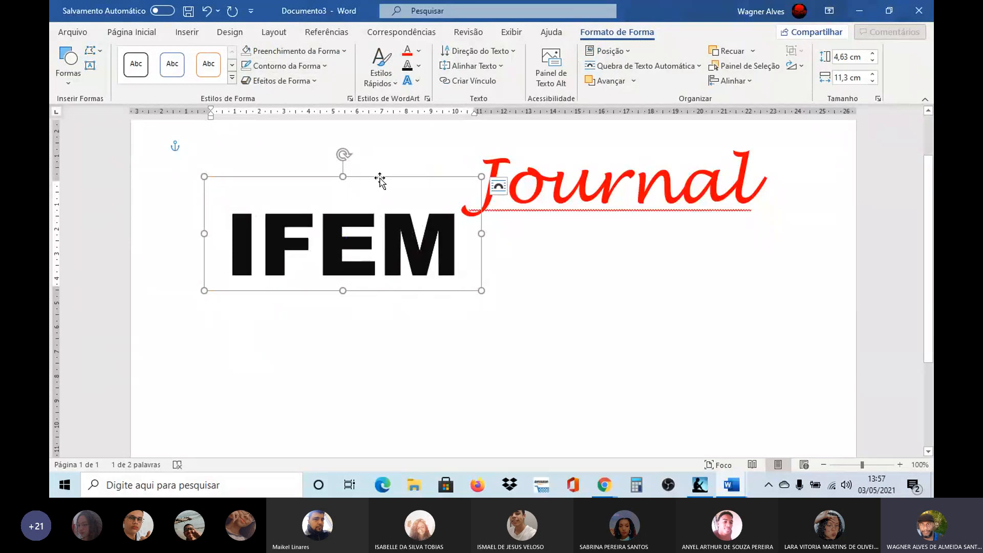
pyautogui.moveTo(382, 177); pyautogui.dragTo(418, 162)
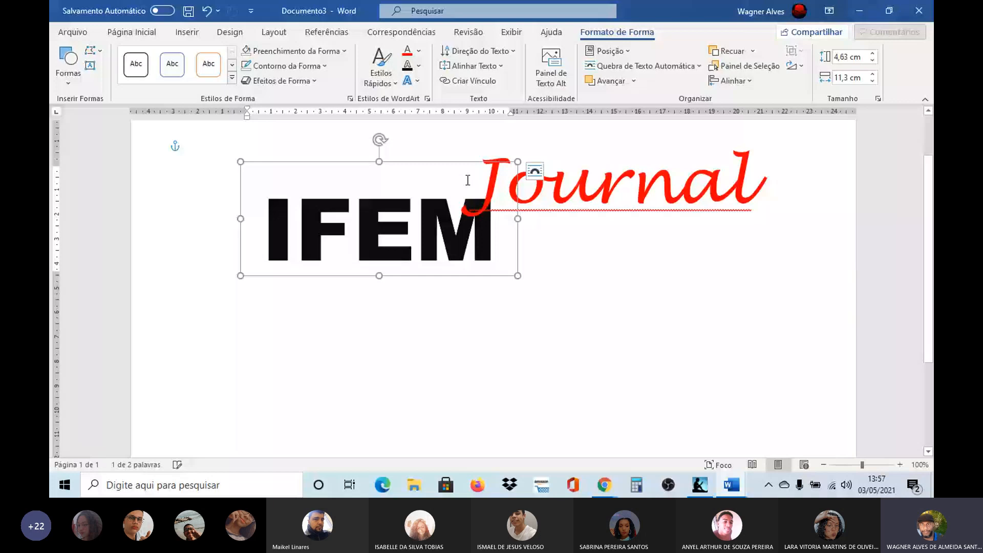
pyautogui.click(248, 281)
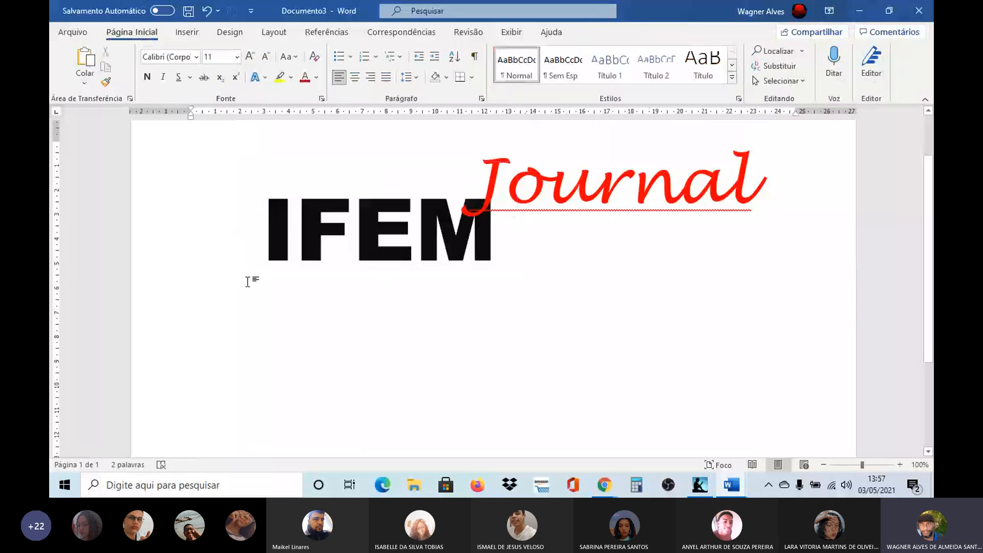
# Step: Duplicate the IFEM text box, place the copy directly below the original, and replace its text with 1
pyautogui.click(318, 164)
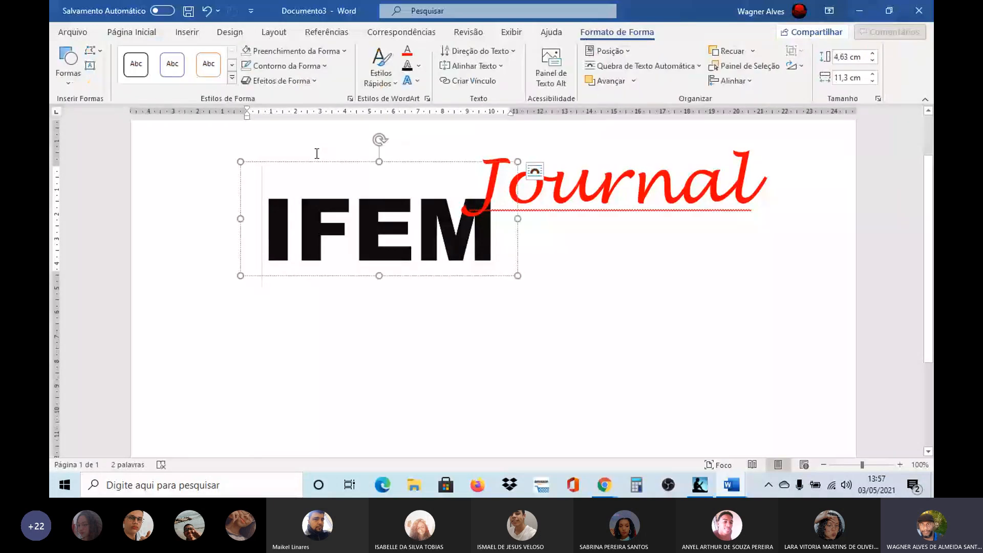
pyautogui.moveTo(318, 164); pyautogui.dragTo(328, 174)
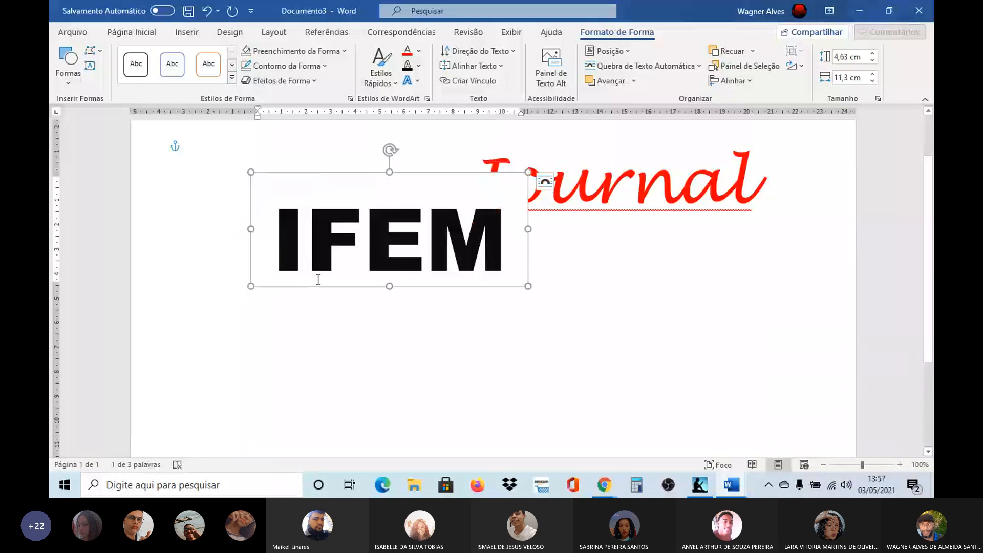
pyautogui.moveTo(317, 290); pyautogui.dragTo(301, 385)
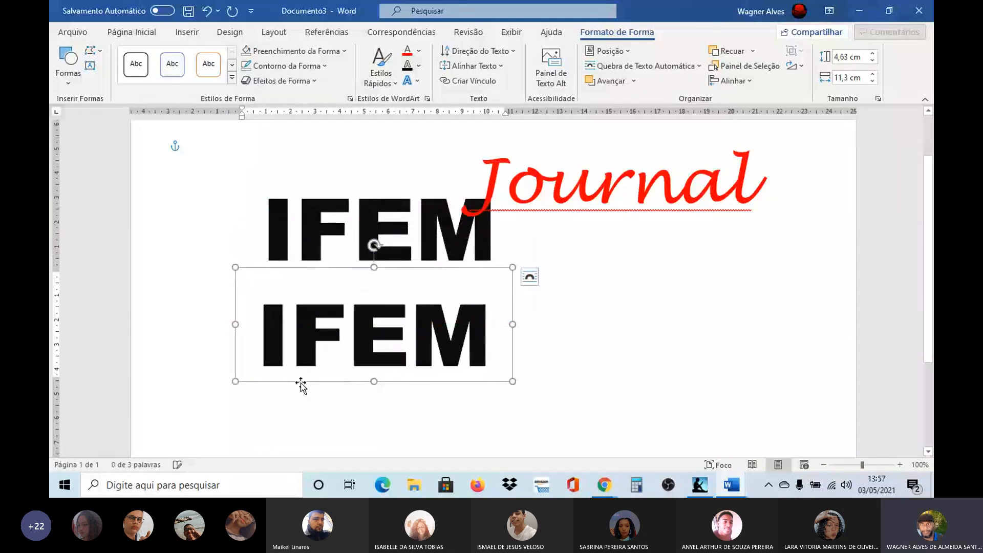
pyautogui.moveTo(263, 327); pyautogui.dragTo(483, 333)
pyautogui.write('1')
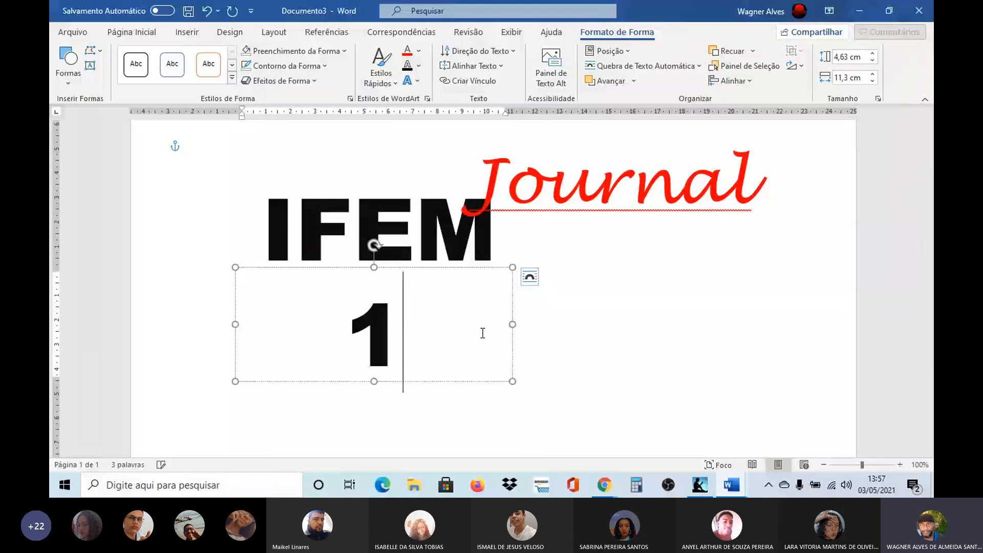
# Step: Colour the number 1 in the copied text box bright red
pyautogui.moveTo(410, 331); pyautogui.dragTo(364, 333)
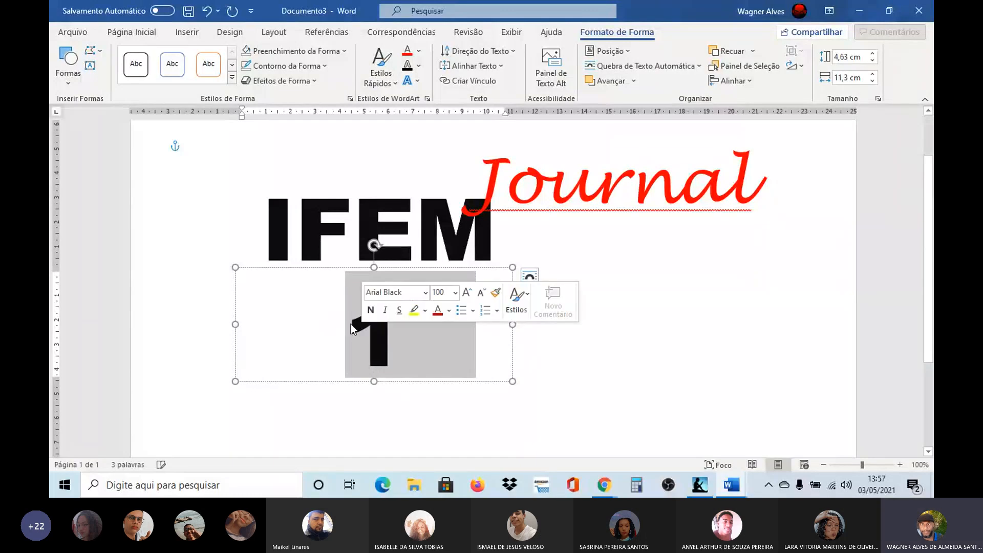
pyautogui.click(237, 281)
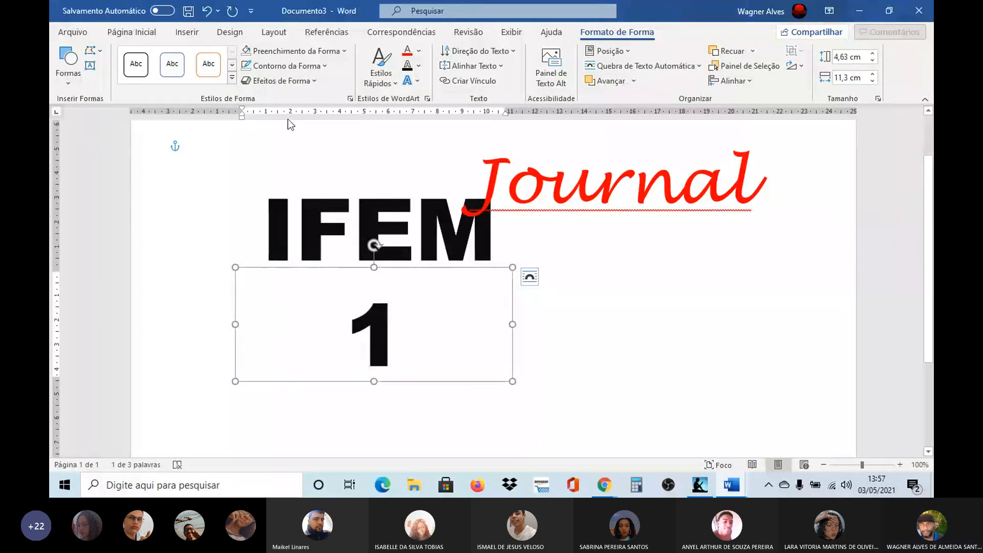
pyautogui.click(414, 52)
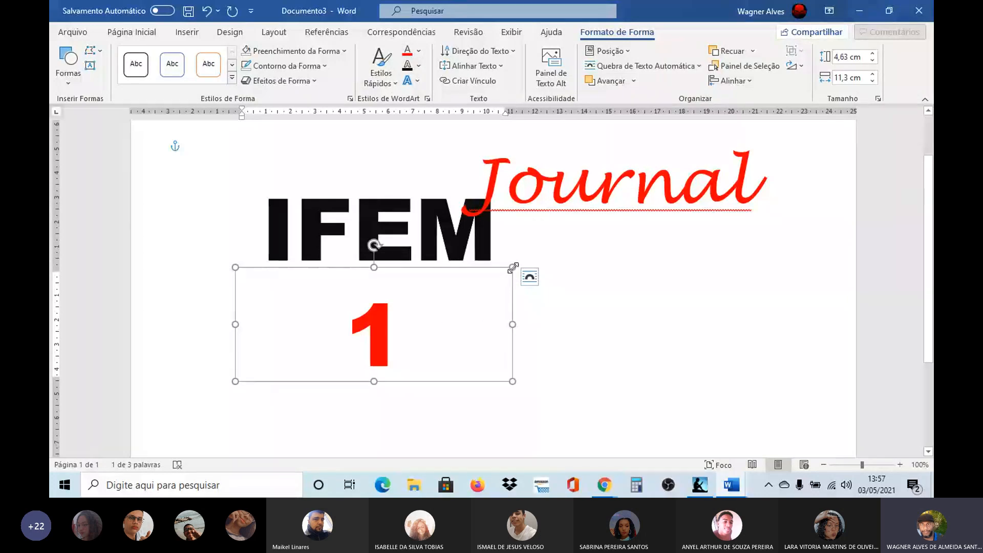
# Step: Resize the number's text box to about 4.8 cm high and 4.5 cm wide, and place it just below the letters IF
pyautogui.moveTo(513, 267); pyautogui.dragTo(408, 322)
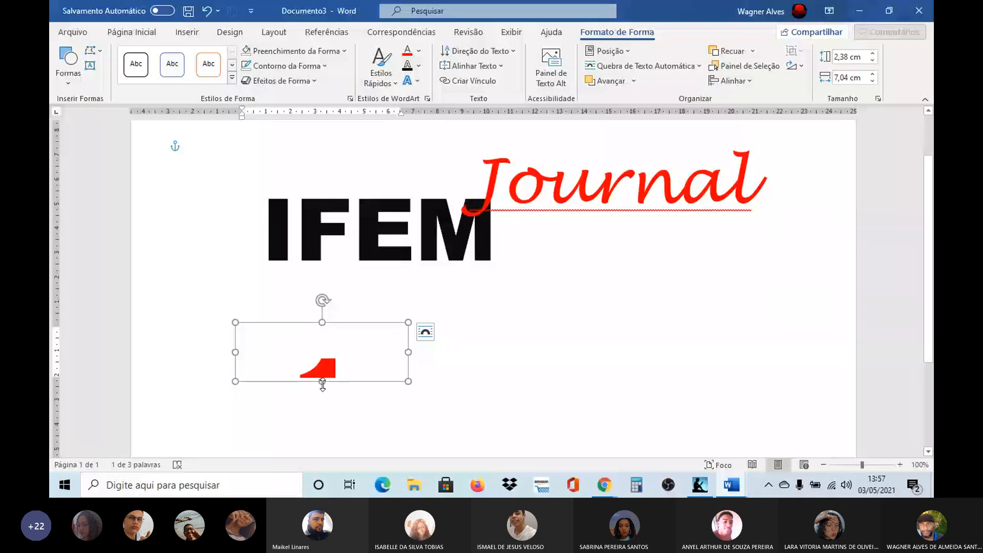
pyautogui.moveTo(322, 383); pyautogui.dragTo(323, 442)
pyautogui.moveTo(233, 381); pyautogui.dragTo(299, 381)
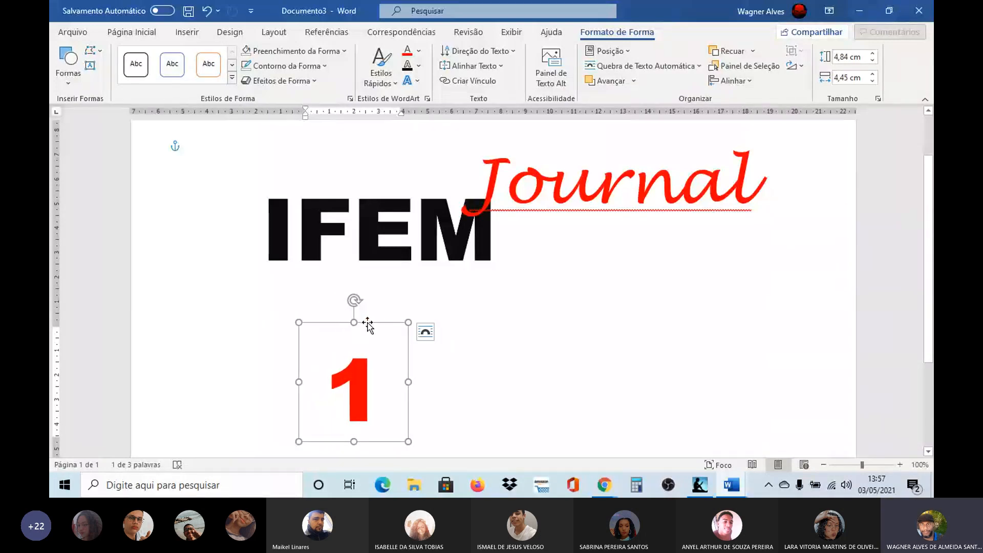
pyautogui.moveTo(367, 325); pyautogui.dragTo(341, 265)
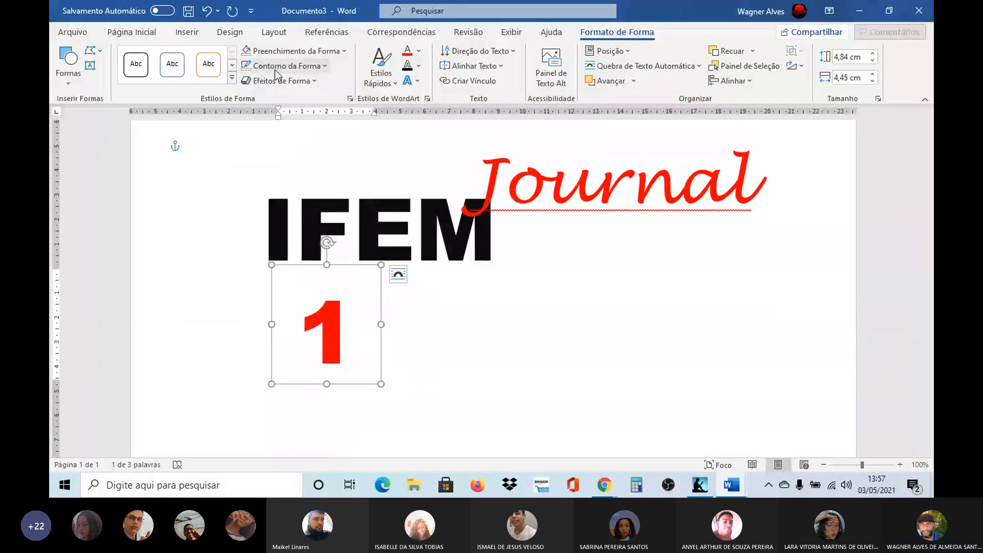
# Step: Remove the fill and outline from the number 1's text box and move it to the left of the letter I in IFEM
pyautogui.click(336, 51)
pyautogui.click(256, 195)
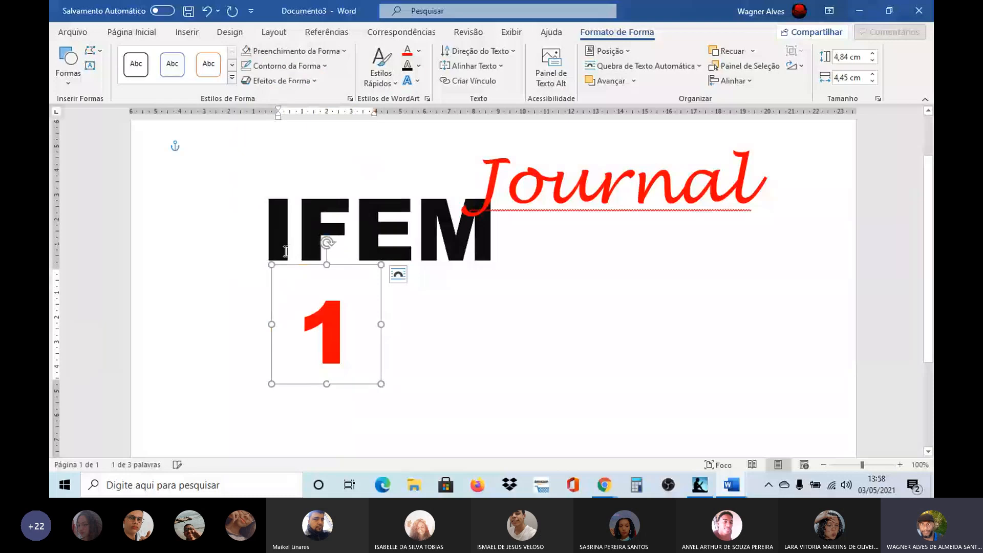
pyautogui.click(330, 66)
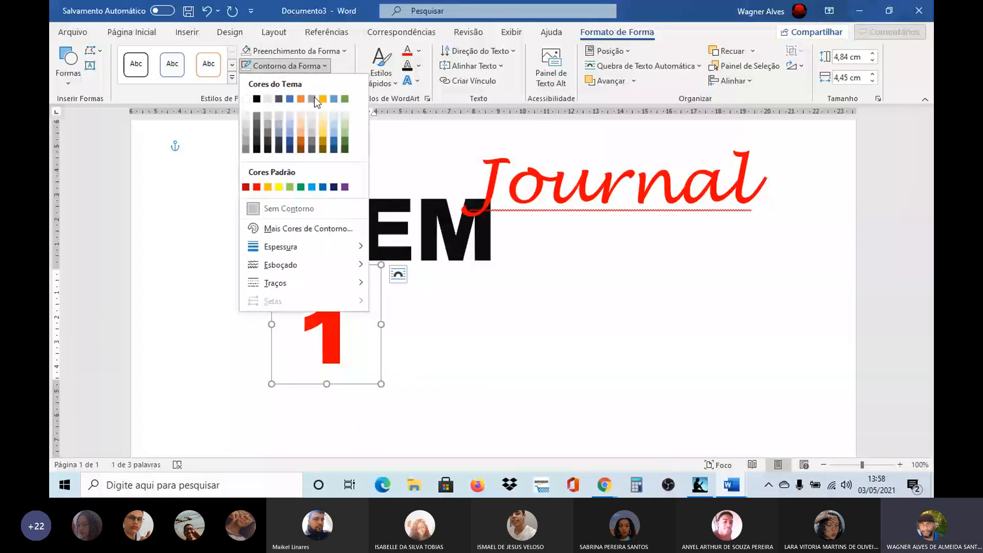
pyautogui.click(294, 209)
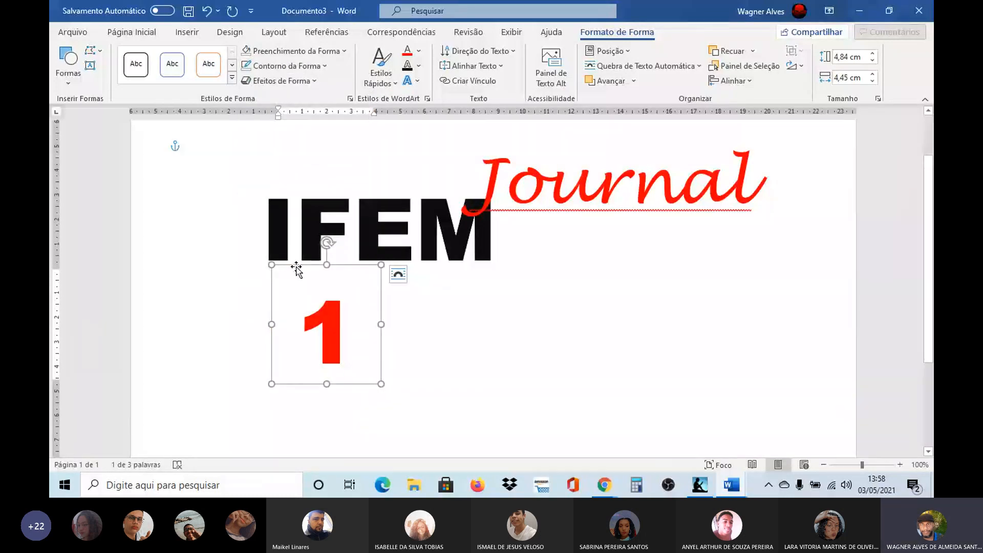
pyautogui.moveTo(296, 267); pyautogui.dragTo(205, 162)
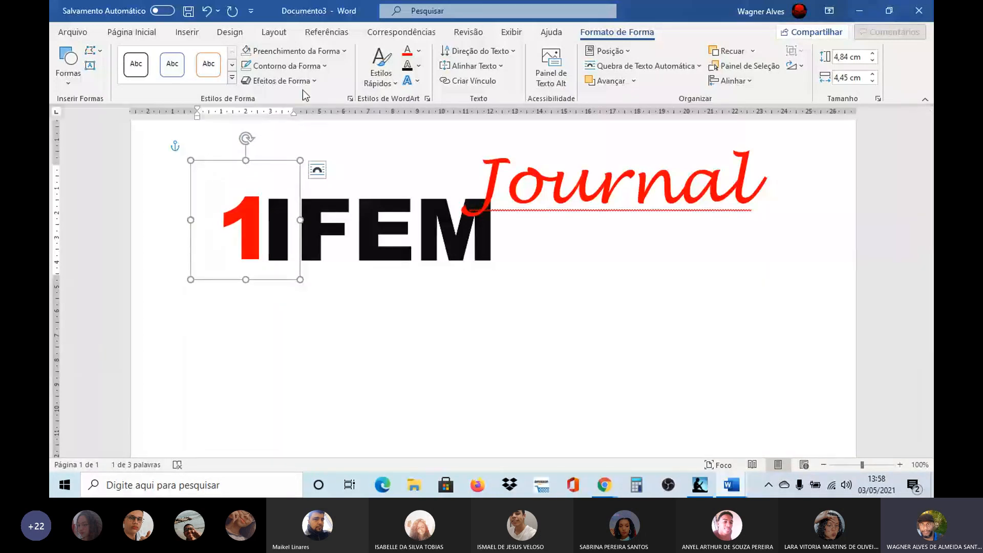
# Step: Enlarge the number 1 to font size 170, extend its text box downward to fit, and place it just left of IFEM
pyautogui.click(153, 38)
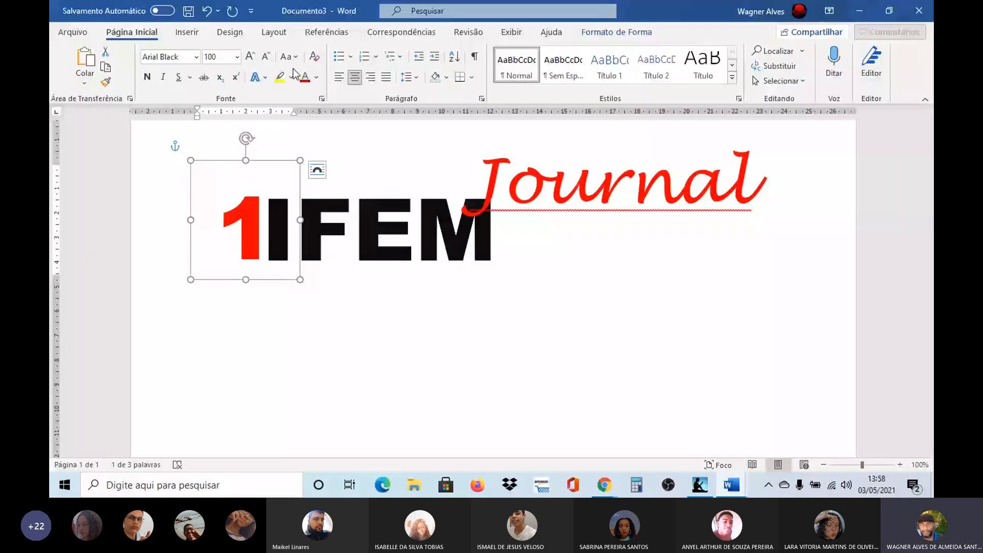
pyautogui.click(250, 56)
pyautogui.click(250, 56)
pyautogui.click(250, 56)
pyautogui.click(250, 56)
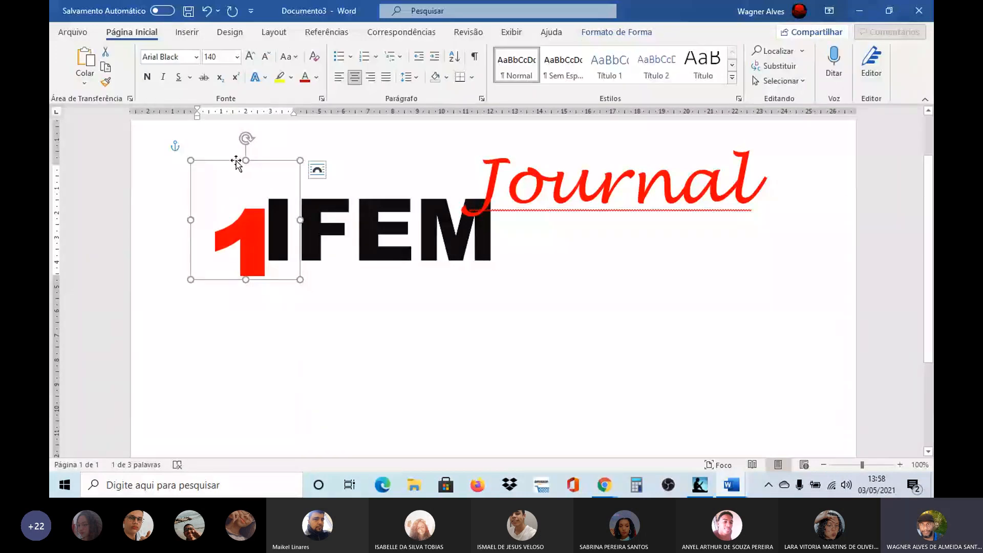
pyautogui.moveTo(235, 161); pyautogui.dragTo(224, 141)
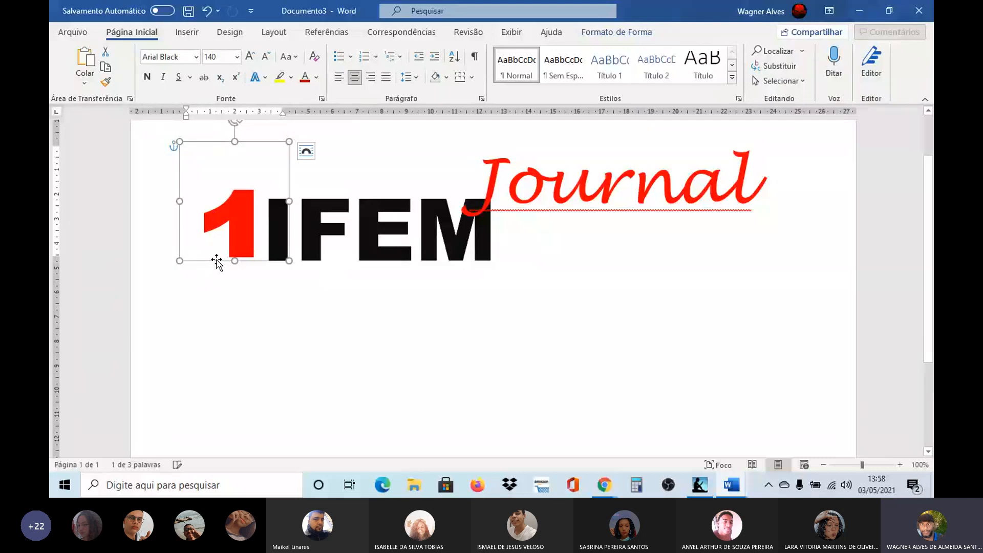
pyautogui.moveTo(231, 267); pyautogui.dragTo(234, 313)
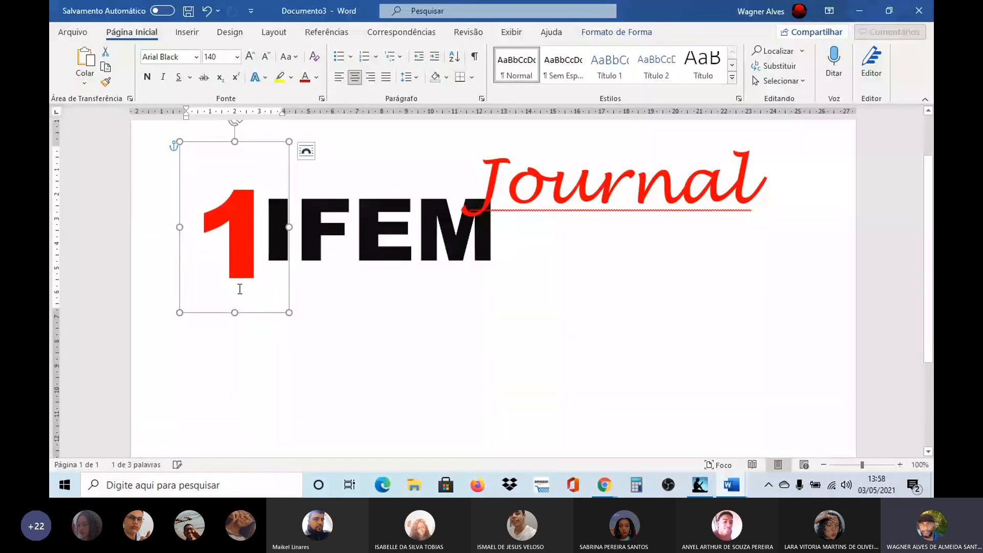
pyautogui.click(250, 56)
pyautogui.click(251, 57)
pyautogui.click(251, 56)
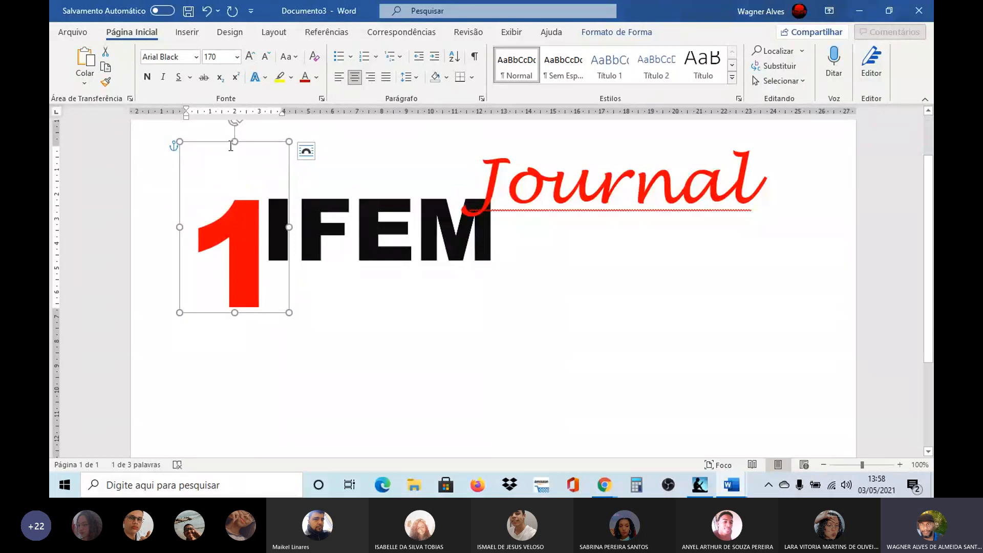
pyautogui.moveTo(240, 145)
pyautogui.mouseDown()
pyautogui.moveTo(230, 114)
pyautogui.moveTo(233, 163)
pyautogui.mouseUp()
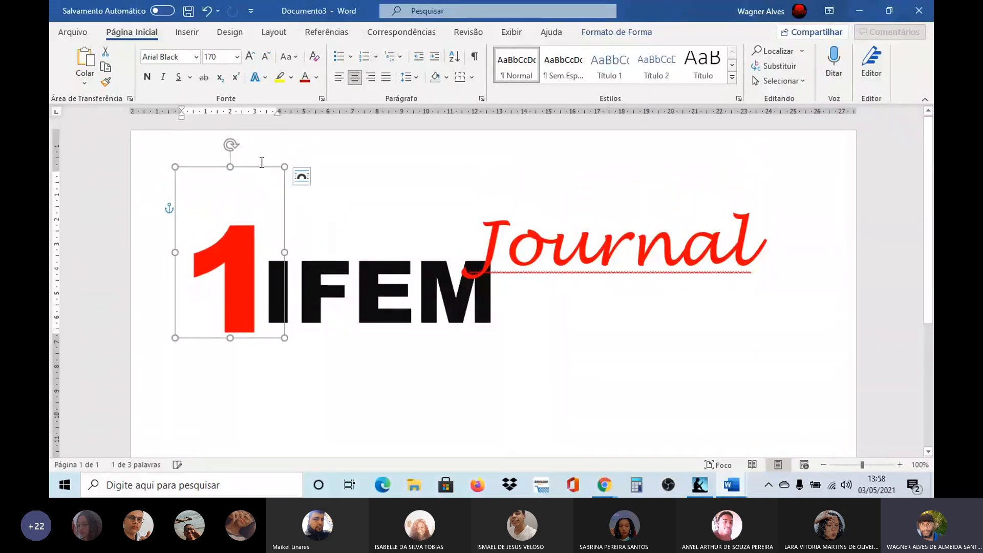
# Step: Reduce the number 1's font size slightly so that its base lines up with the base of the IFEM letters
pyautogui.click(343, 175)
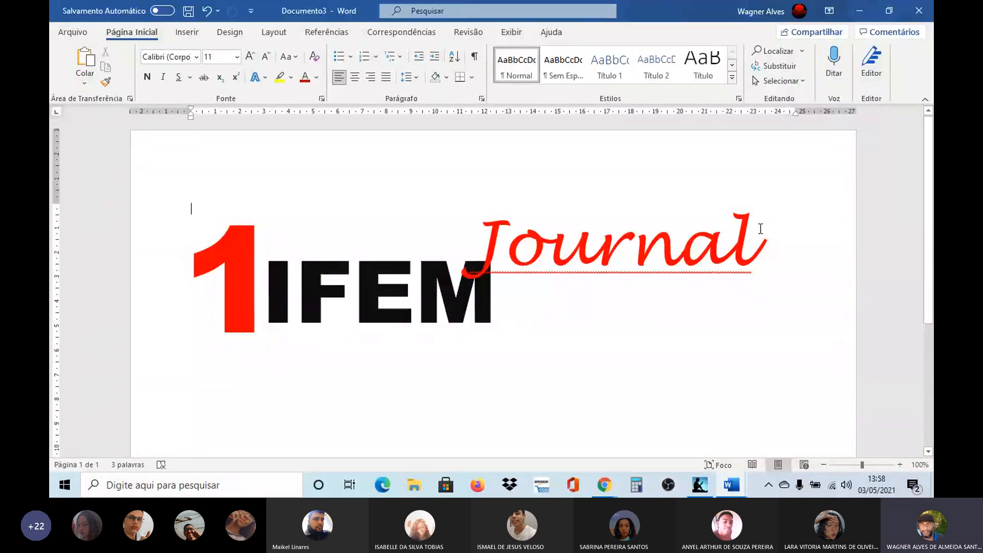
pyautogui.click(760, 229)
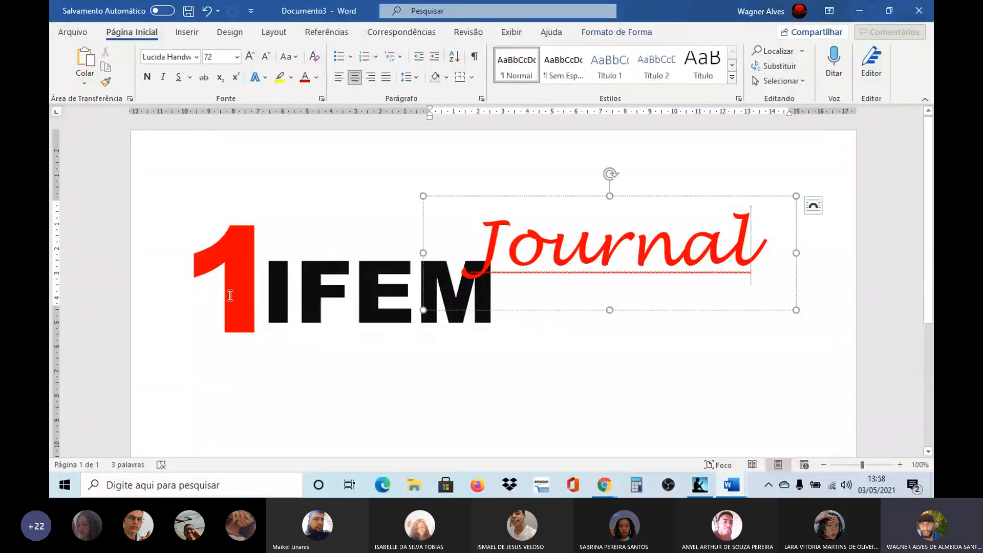
pyautogui.click(247, 293)
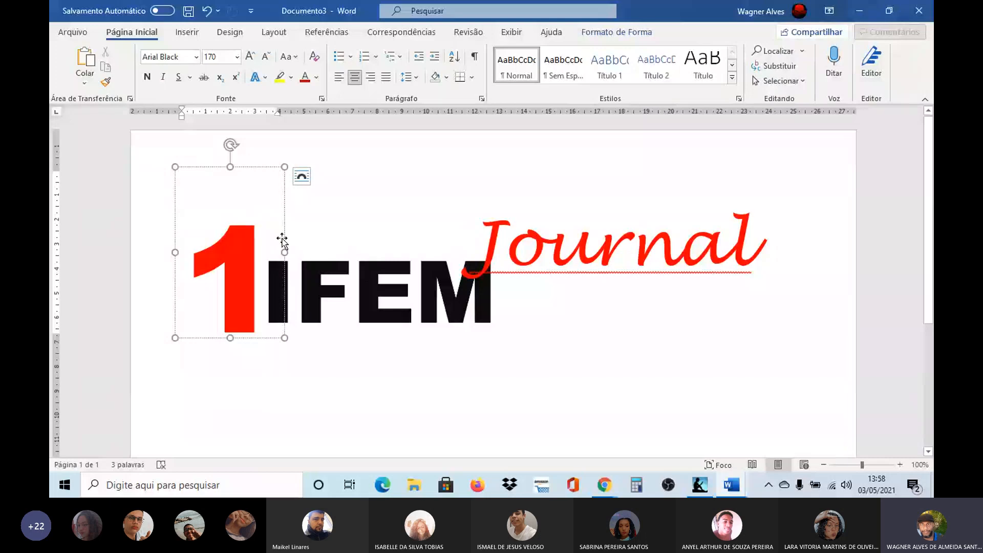
pyautogui.click(265, 167)
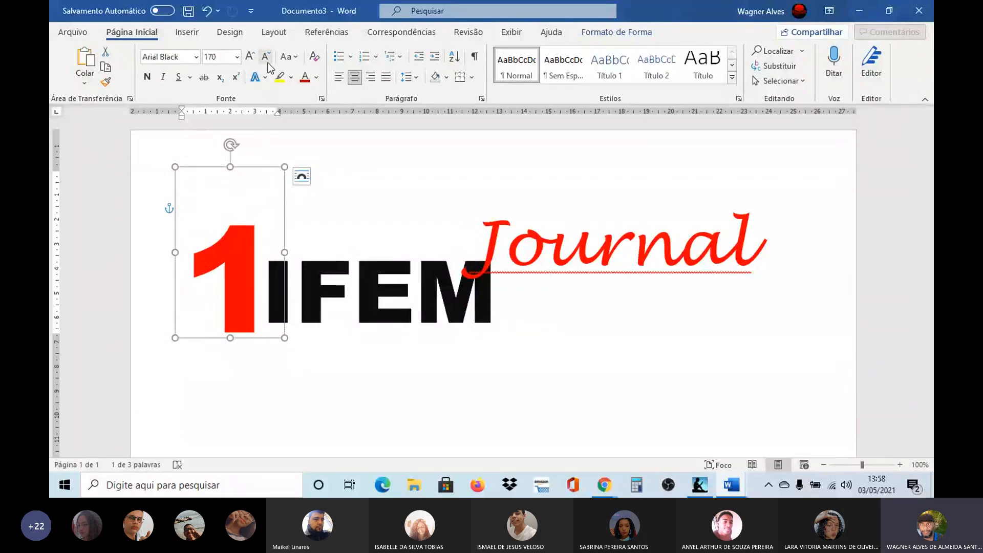
pyautogui.hotkey('ctrl', 'z')
pyautogui.click(376, 200)
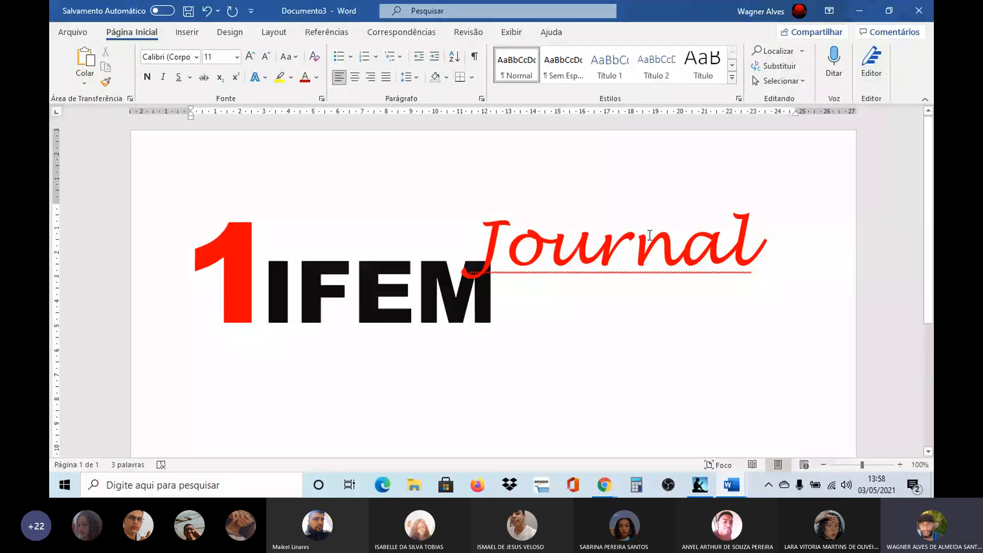
# Step: Insert the registered trademark symbol ® directly after the word Journal in its text box
pyautogui.click(767, 239)
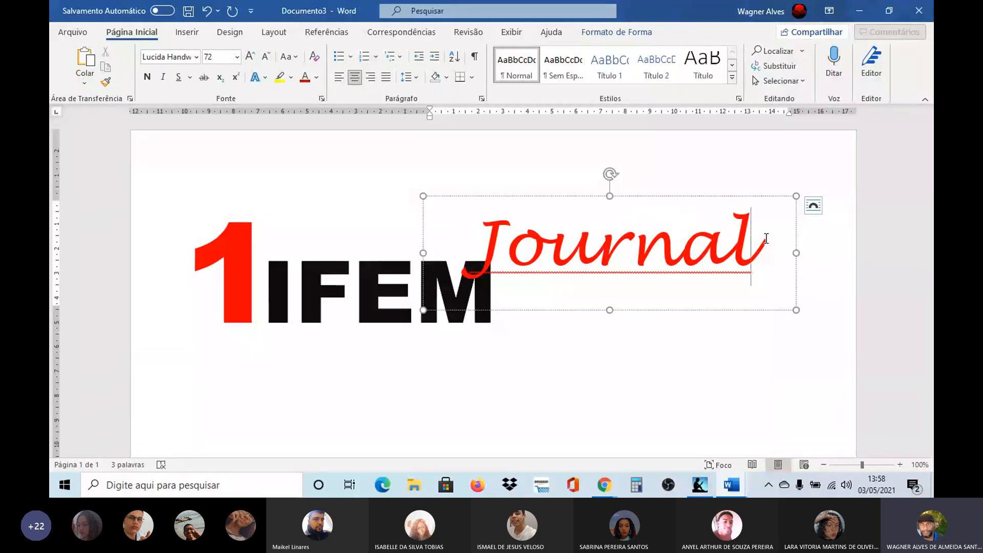
pyautogui.hotkey('ctrl', 'alt', 'r')
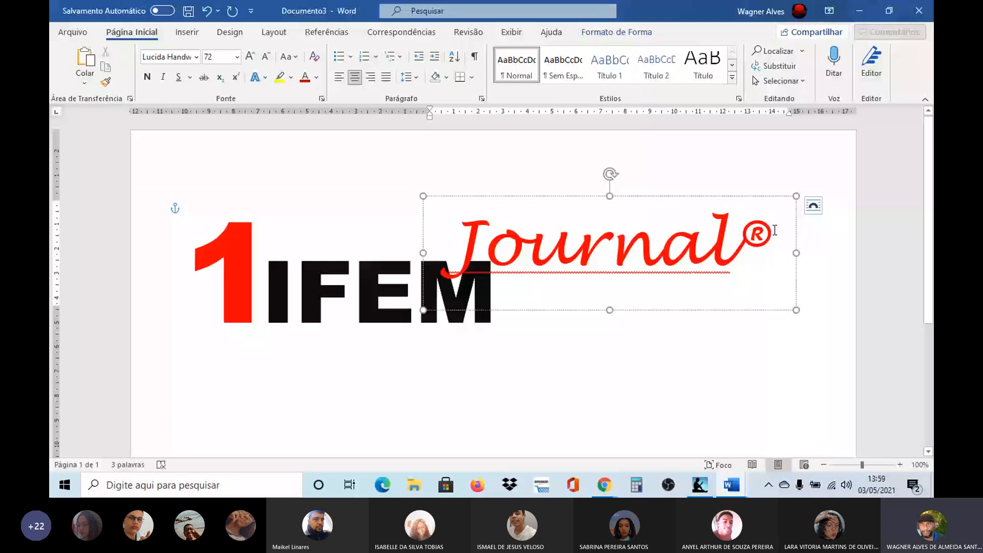
pyautogui.moveTo(775, 231); pyautogui.dragTo(748, 234)
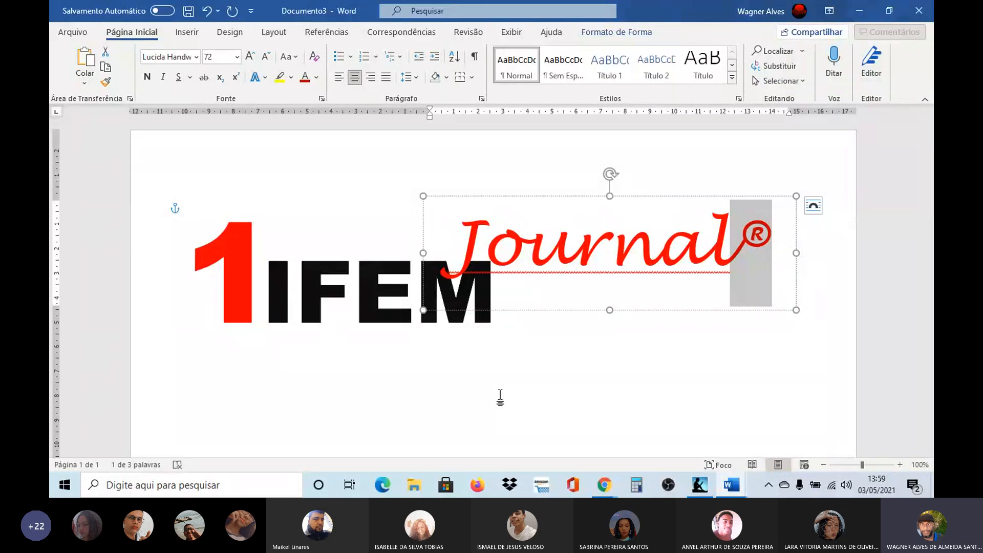
pyautogui.click(345, 411)
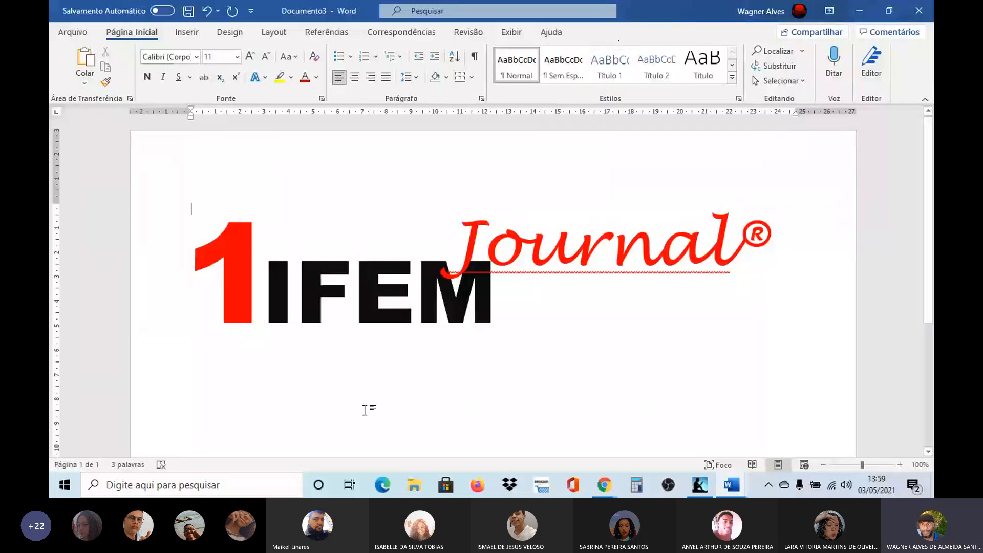
# Step: Search Windows for "mapa" and open the Character Map (Mapa de Caracteres)
pyautogui.click(144, 485)
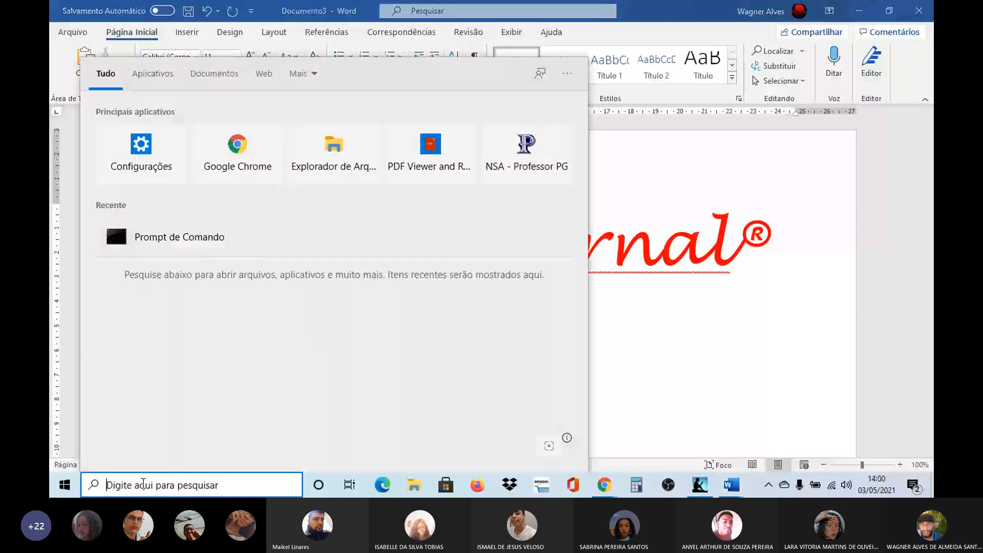
pyautogui.write('mapa')
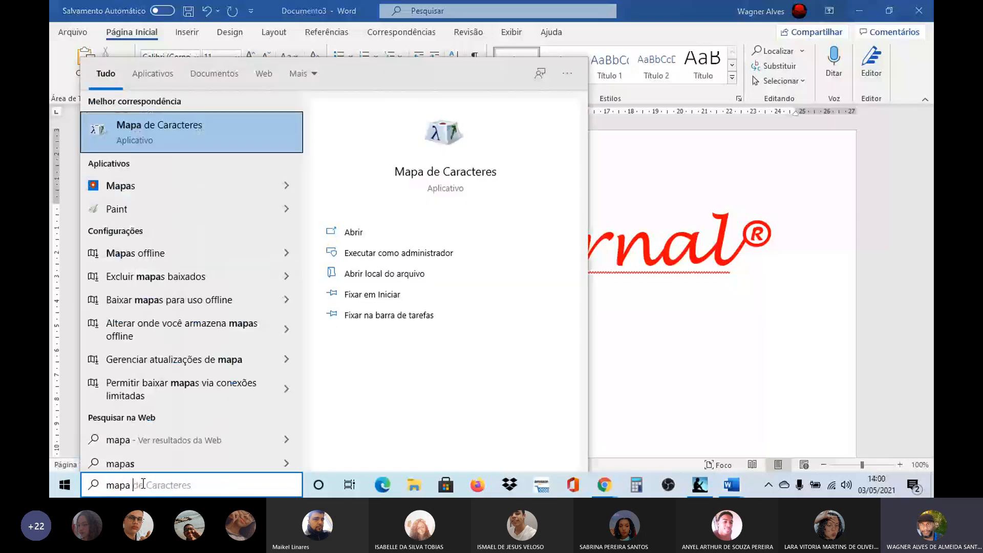
pyautogui.click(123, 127)
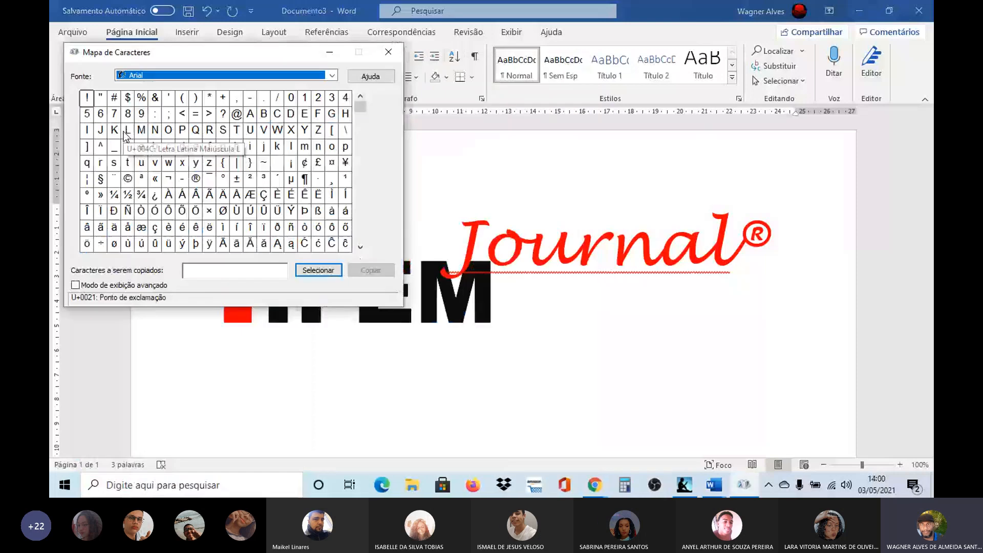
# Step: Browse the available fonts, look up the keystroke for the copyright sign © in Arial, and close the Character Map
pyautogui.click(332, 77)
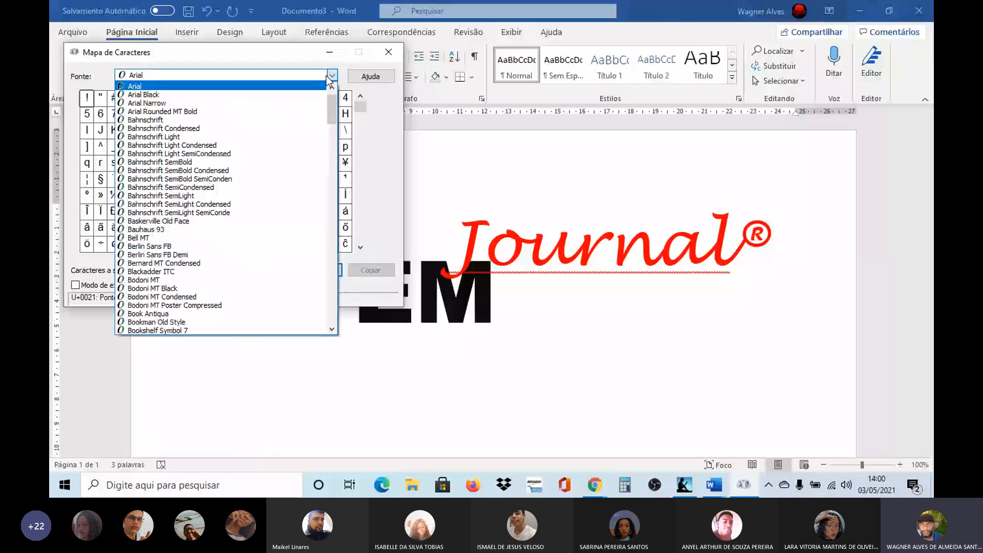
pyautogui.moveTo(332, 102); pyautogui.dragTo(335, 154)
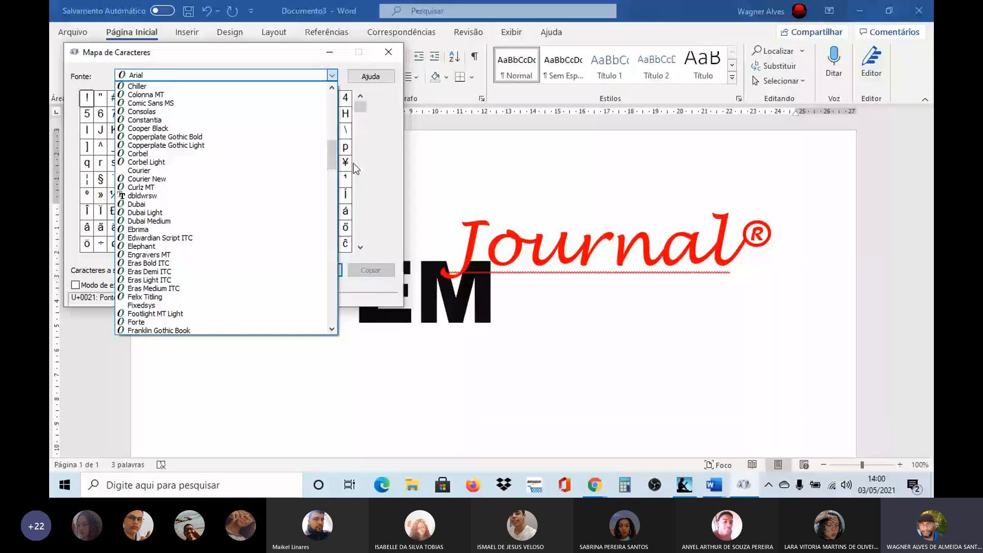
pyautogui.scroll(10, 169, 113)
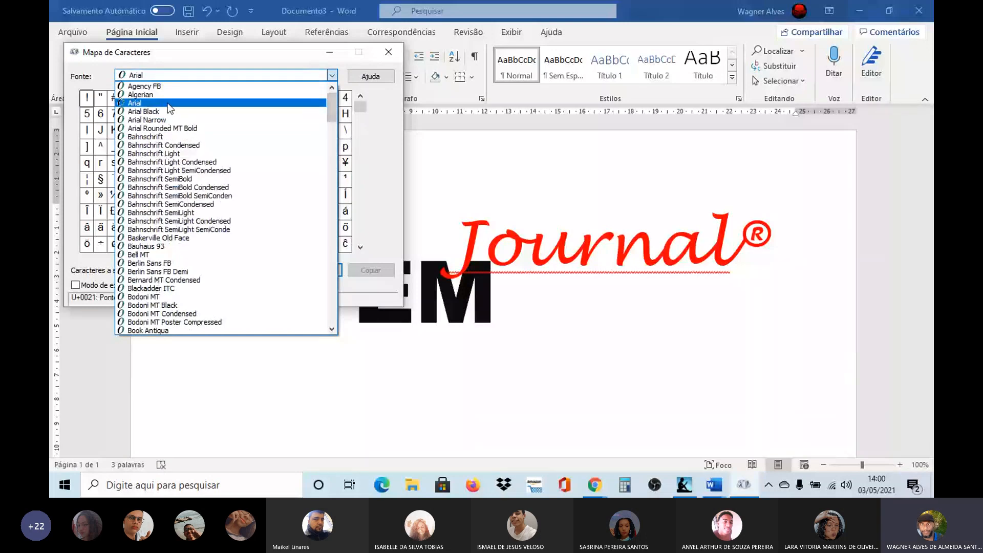
pyautogui.click(169, 105)
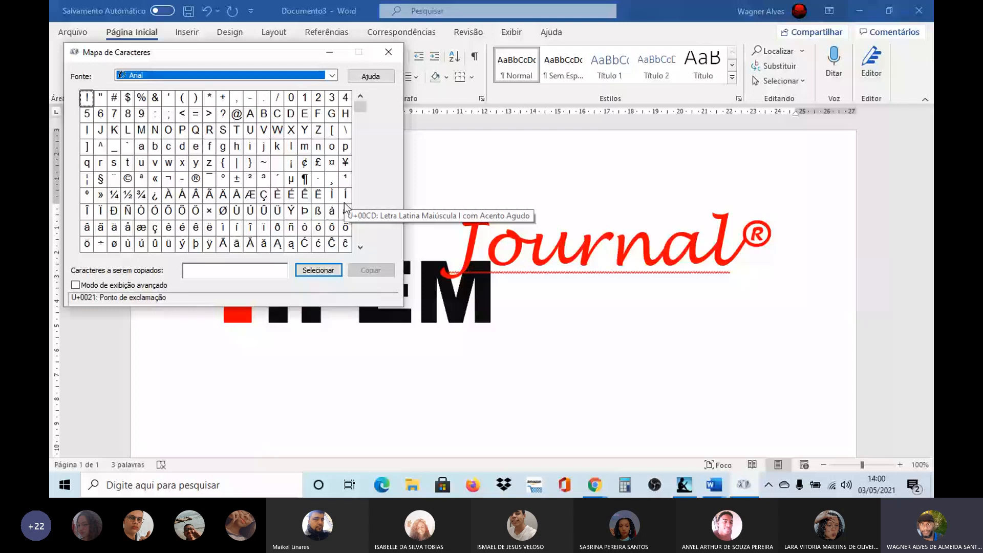
pyautogui.click(128, 179)
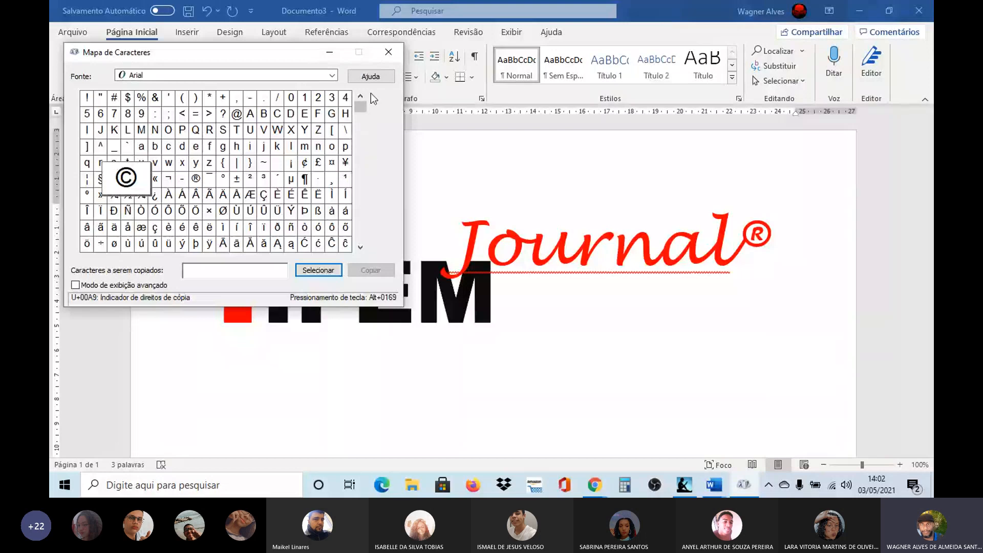
pyautogui.click(386, 54)
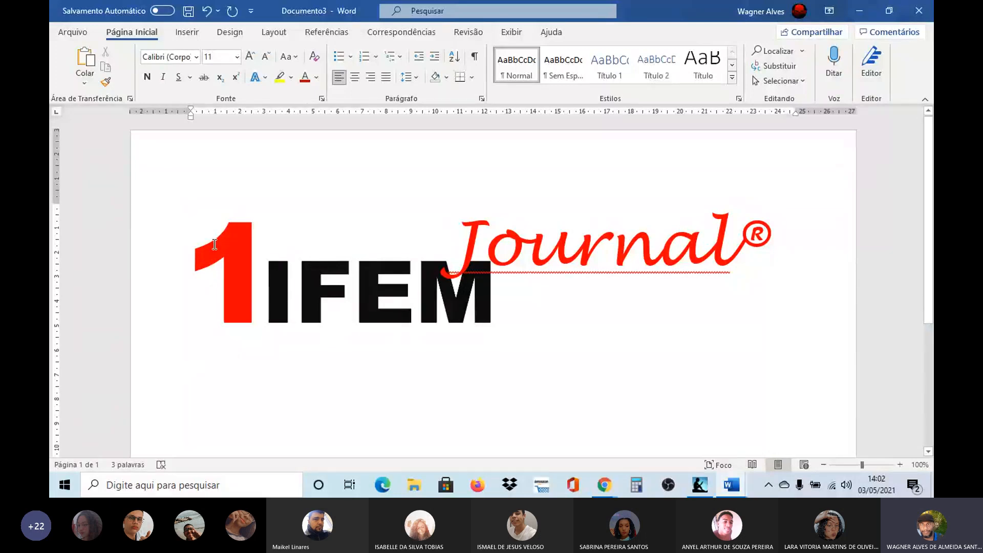
pyautogui.hotkey('alt', 'Tab')
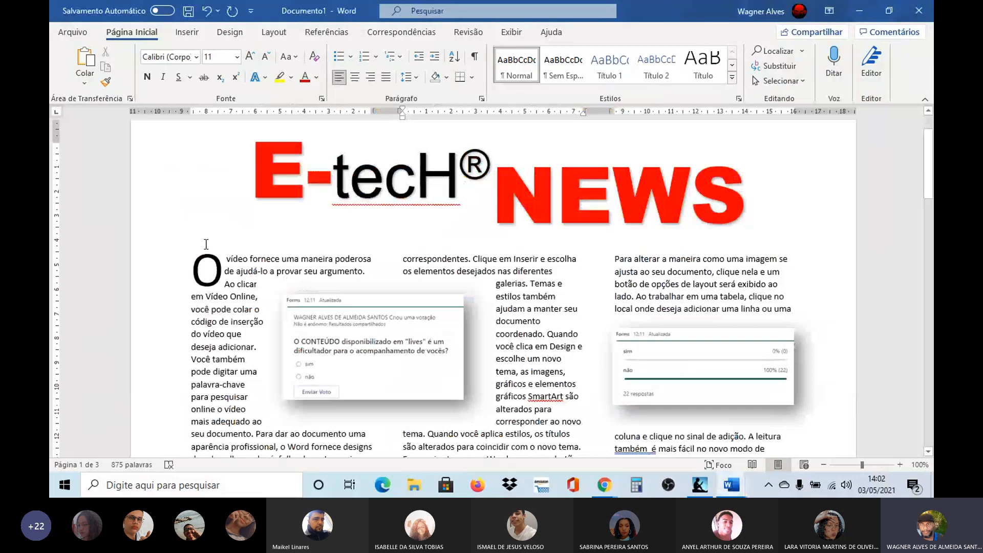
pyautogui.hotkey('alt', 'Tab')
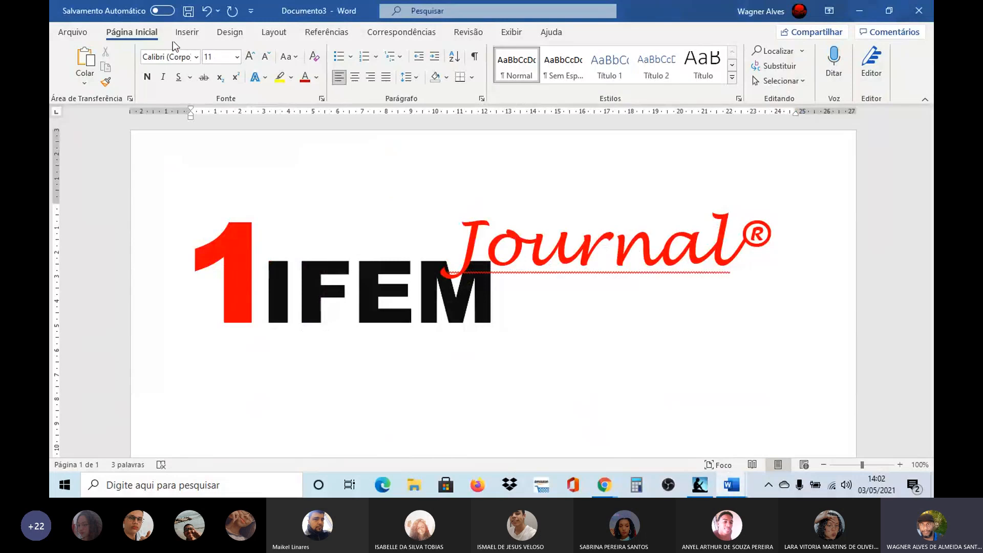
pyautogui.click(274, 34)
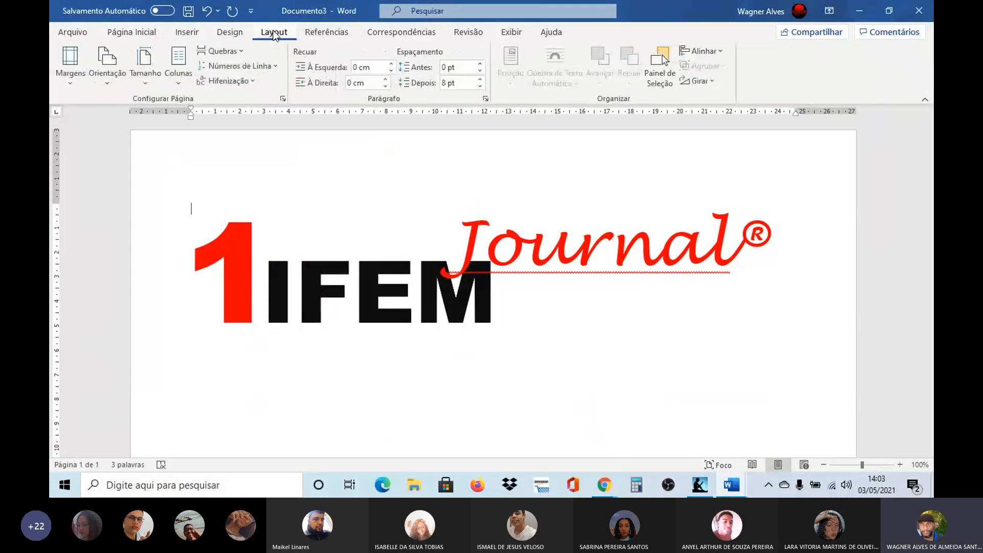
pyautogui.click(176, 84)
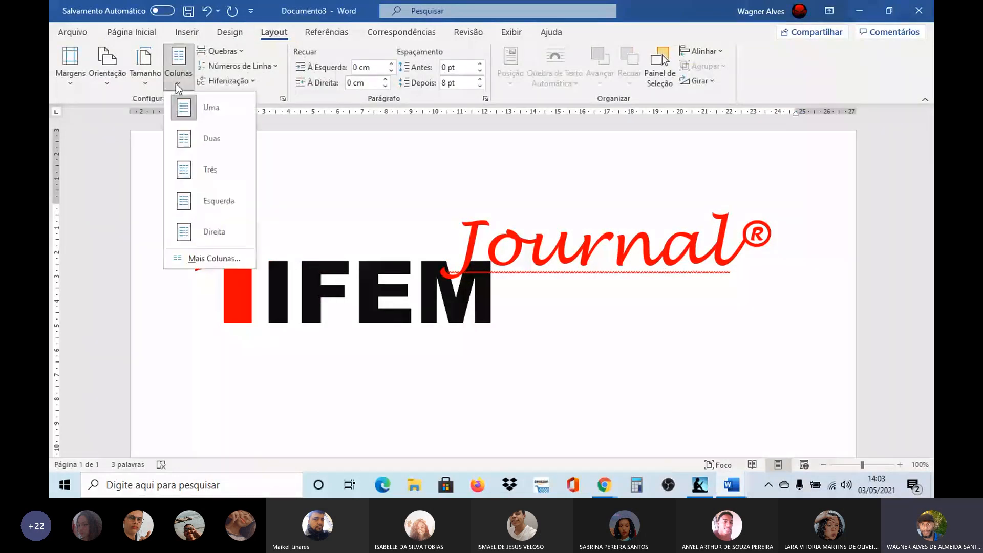
pyautogui.click(217, 257)
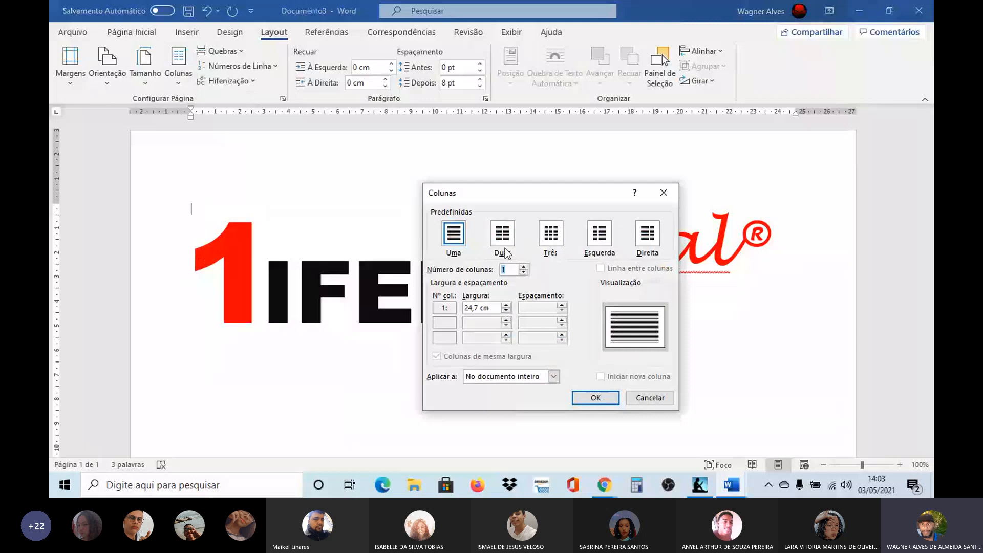
pyautogui.click(552, 237)
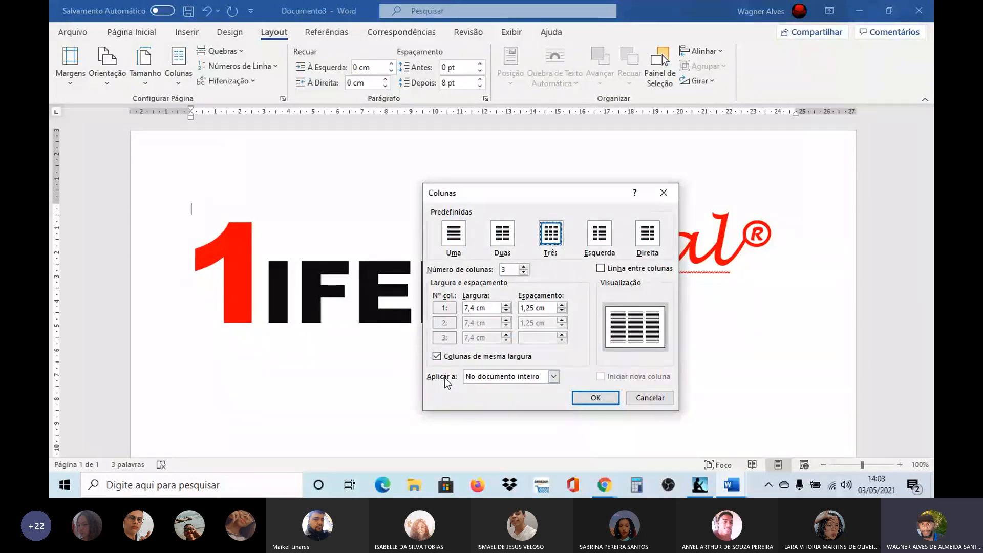
pyautogui.click(538, 378)
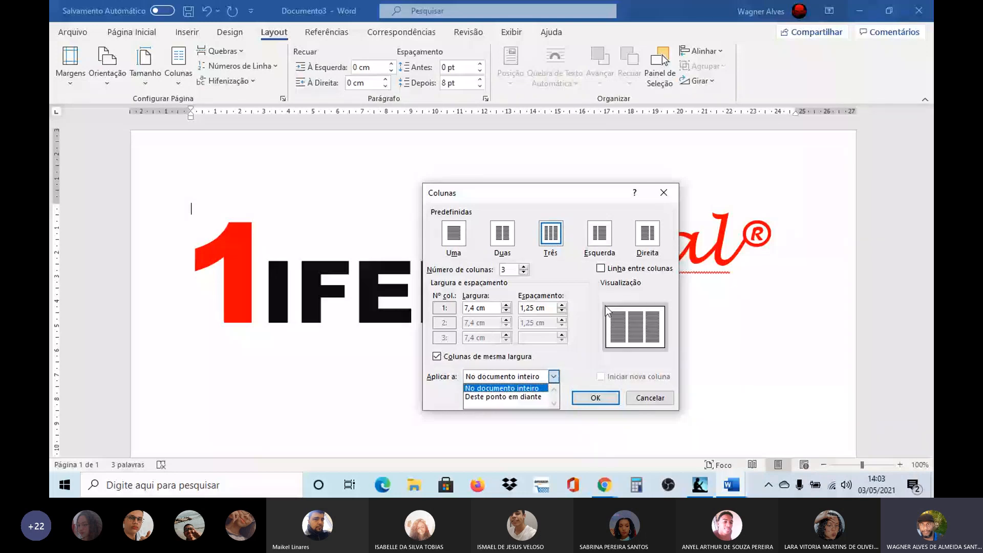
pyautogui.click(596, 398)
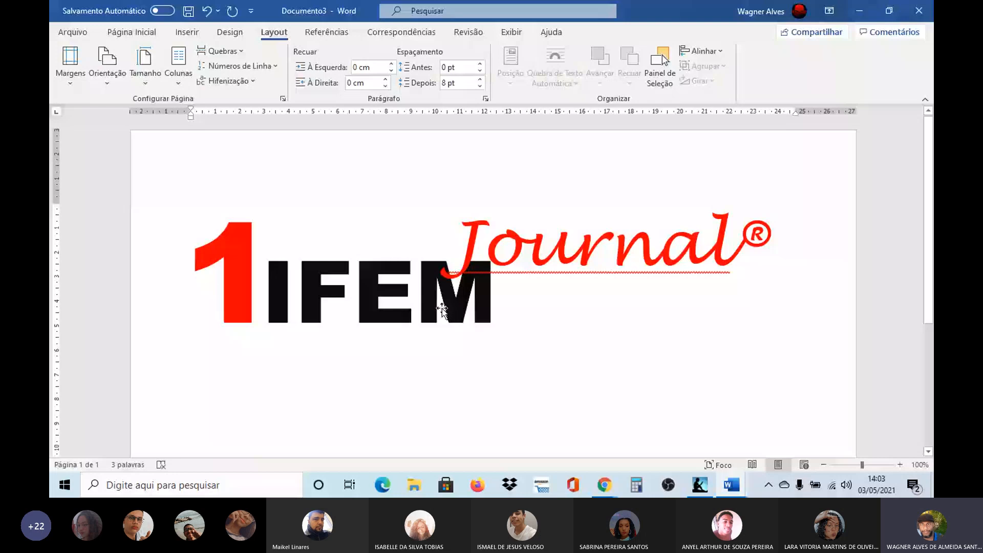
# Step: Add three blank lines above the masthead to move it down the page
pyautogui.press('Return')
pyautogui.press('Return')
pyautogui.press('Return')
pyautogui.press('Return')
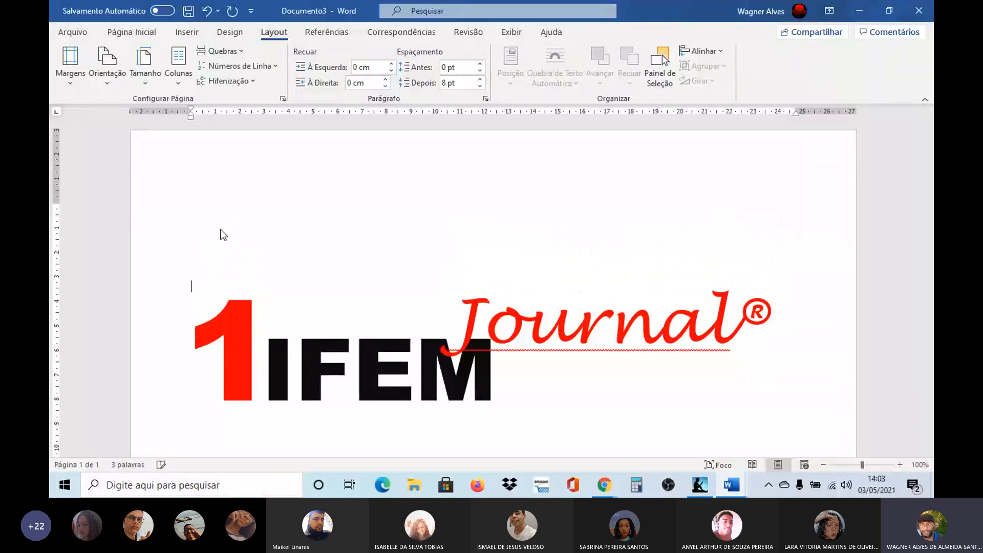
# Step: Group the text boxes 1, IFEM and Journal® into a single masthead object
pyautogui.click(251, 360)
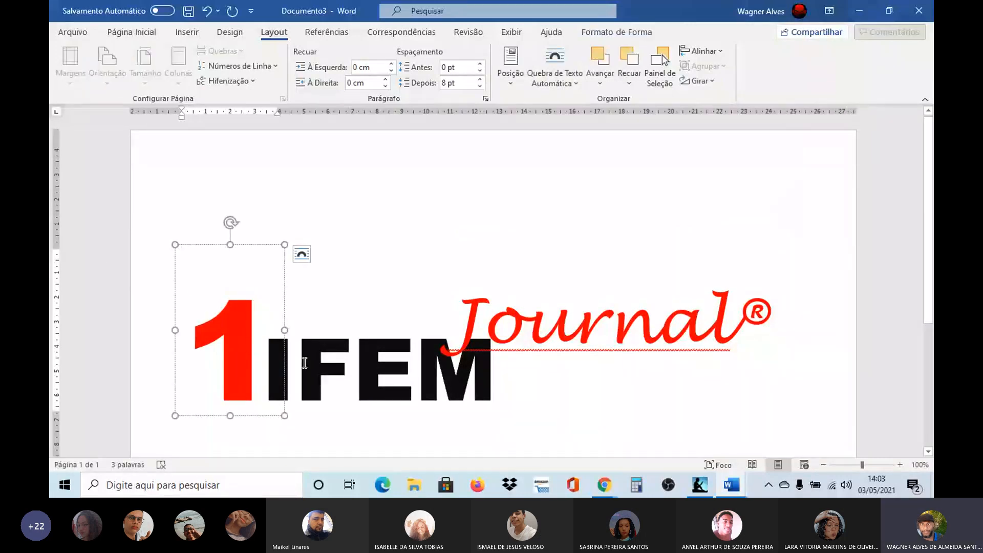
pyautogui.click(297, 361)
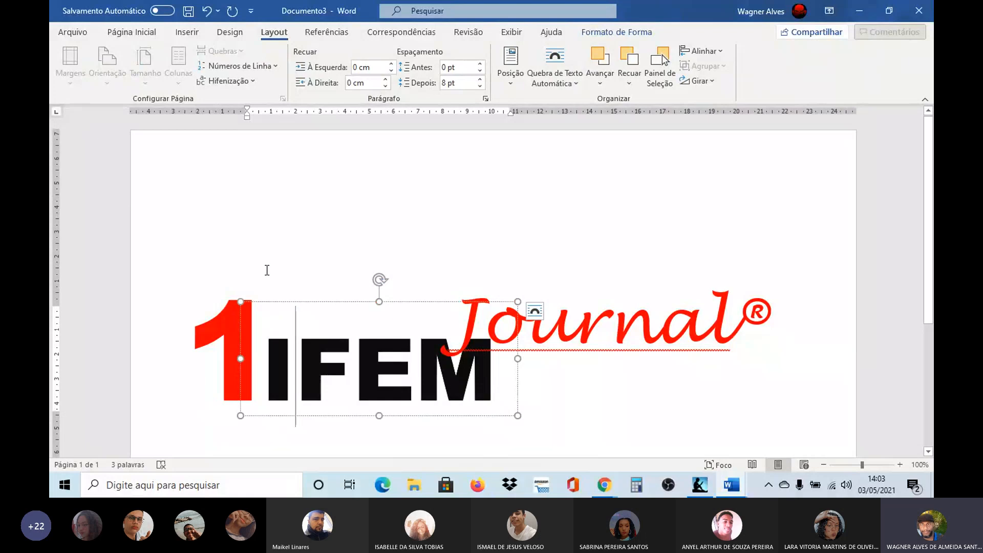
pyautogui.click(521, 387)
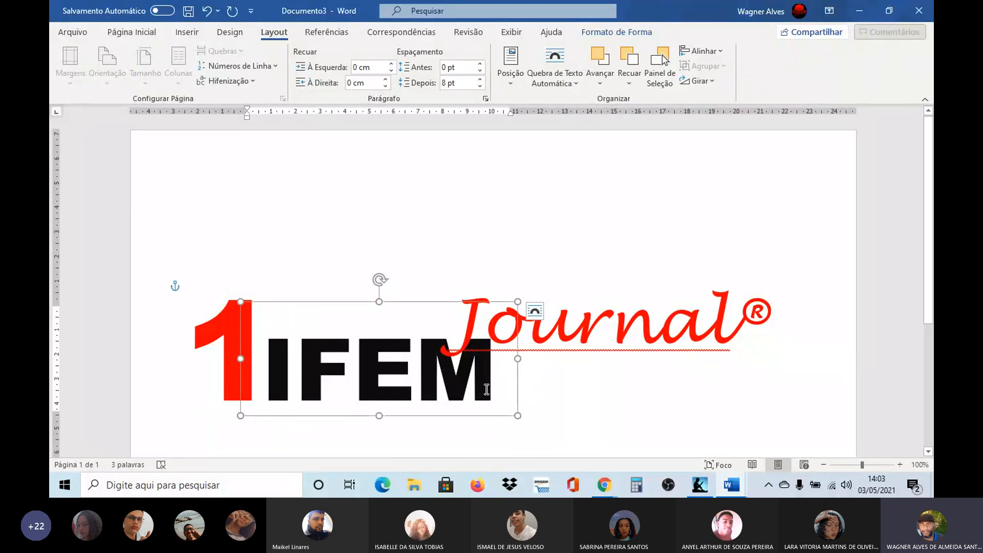
pyautogui.click(228, 326)
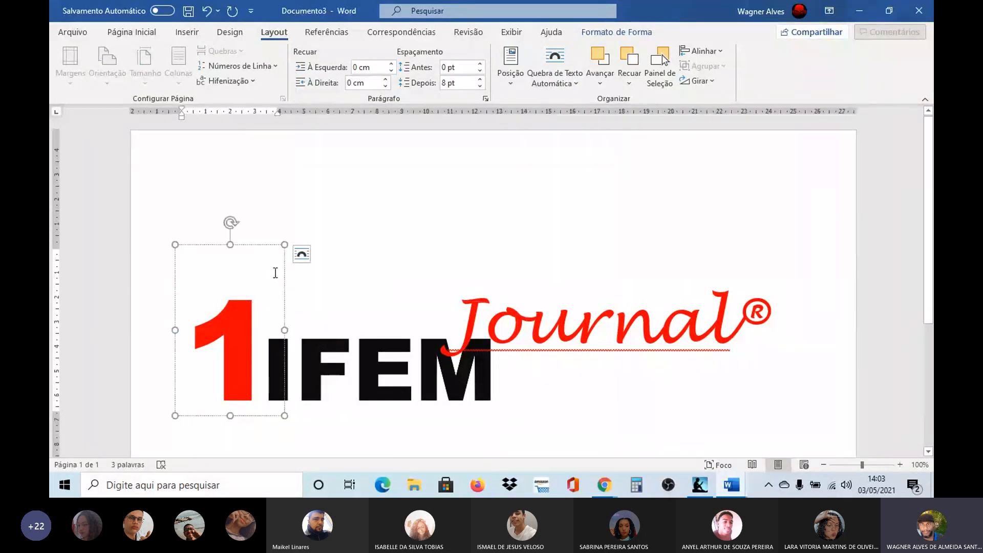
pyautogui.click(285, 277)
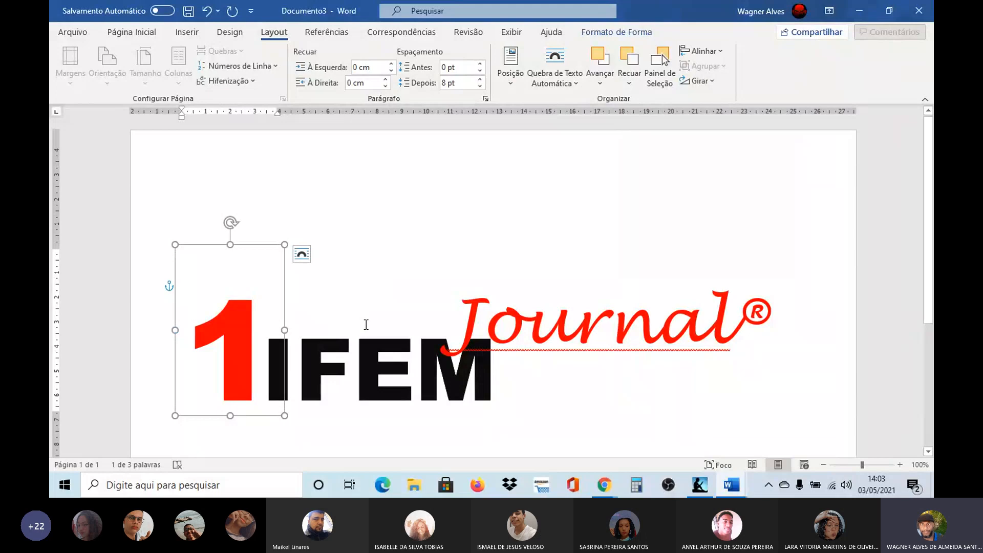
pyautogui.keyDown('shift'); pyautogui.click(395, 322); pyautogui.keyUp('shift')
pyautogui.keyDown('shift'); pyautogui.click(584, 323); pyautogui.keyUp('shift')
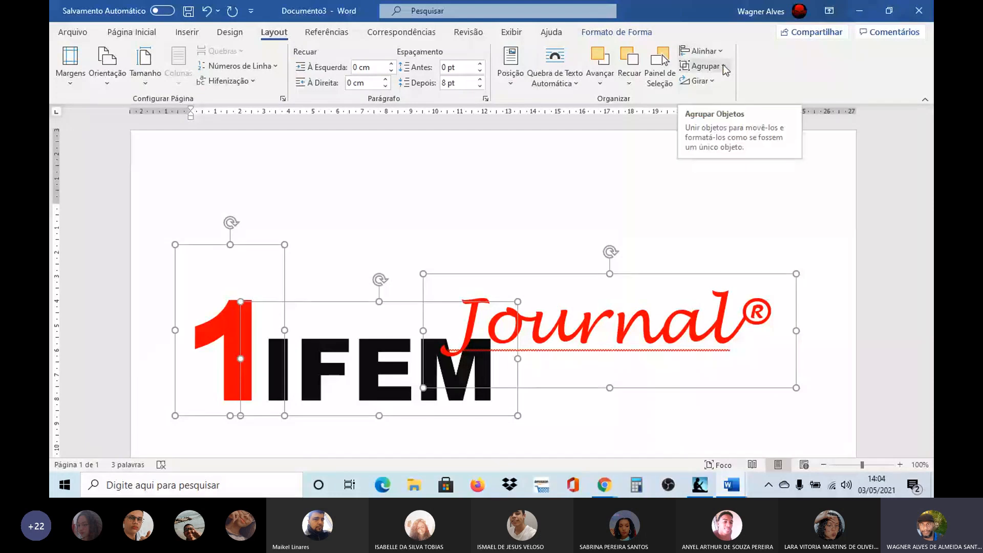
pyautogui.click(704, 66)
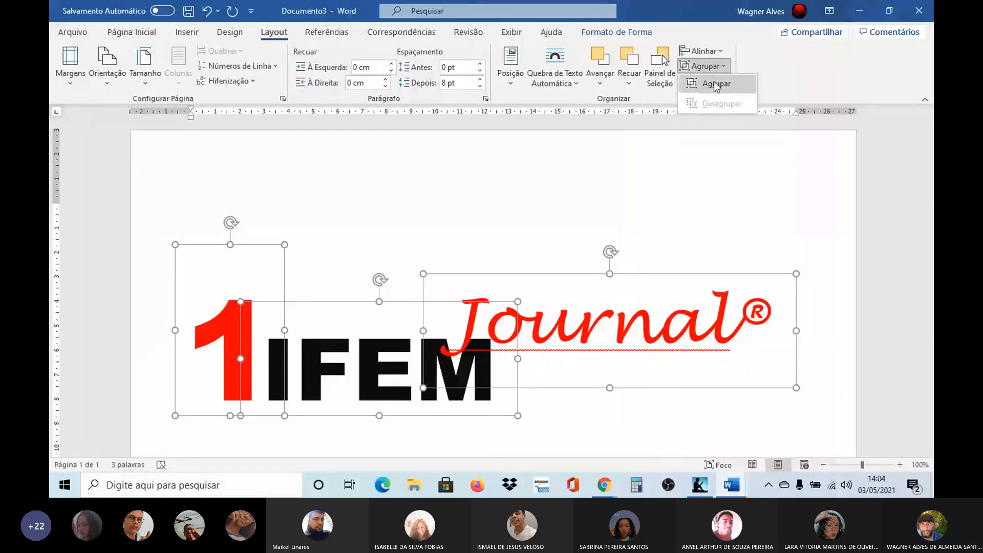
pyautogui.click(716, 85)
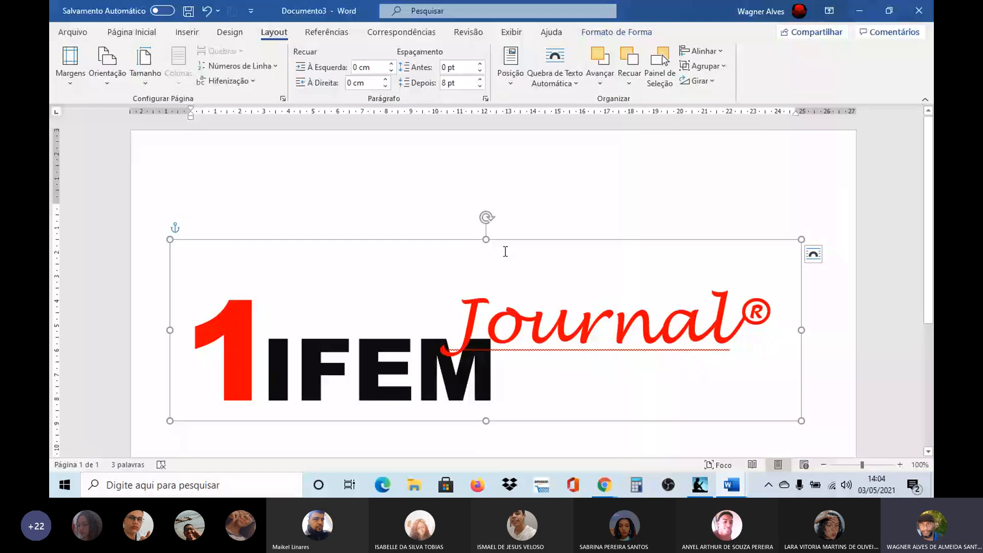
# Step: Move the grouped masthead up the page and add blank lines so that the text starts below it
pyautogui.moveTo(506, 244); pyautogui.dragTo(514, 205)
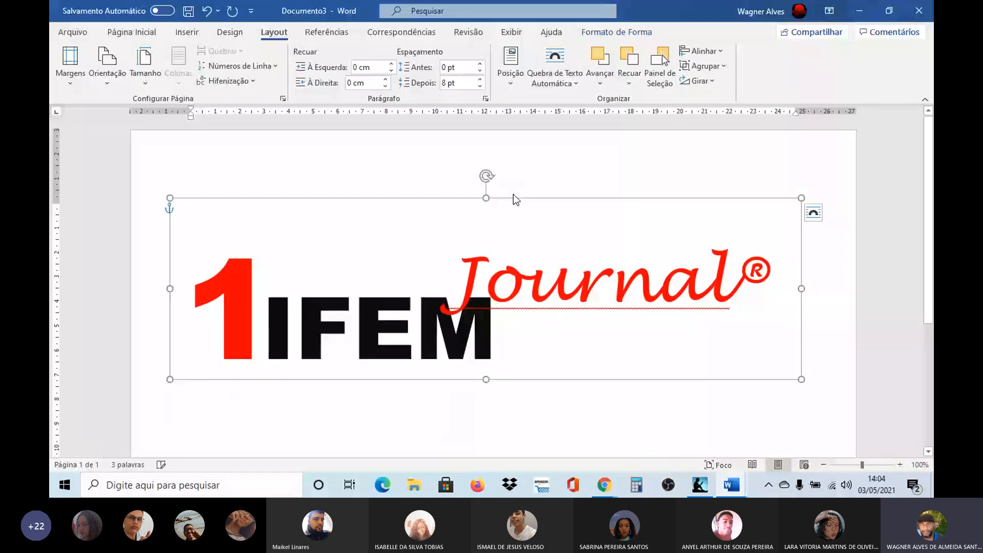
pyautogui.click(708, 312)
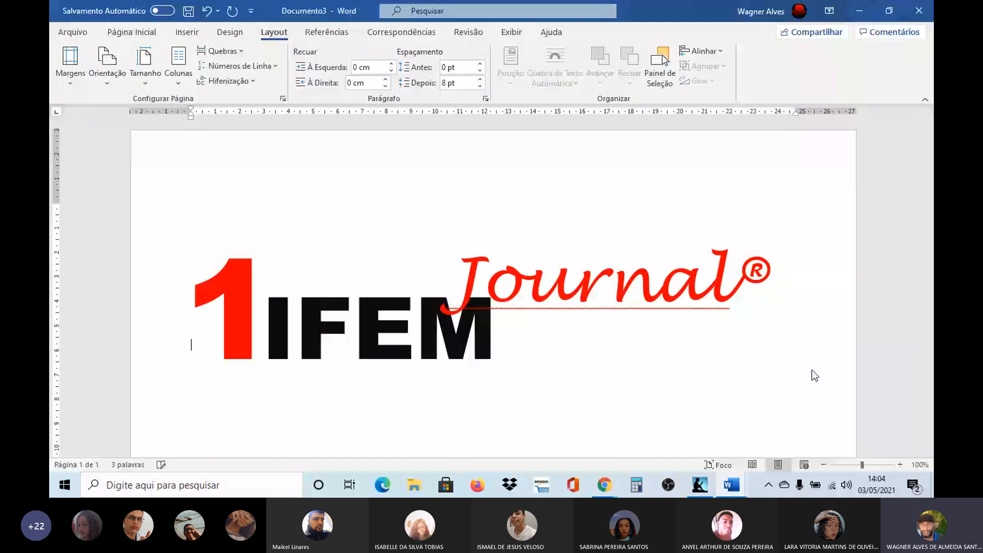
pyautogui.press('Return')
pyautogui.press('Return')
pyautogui.press('Return')
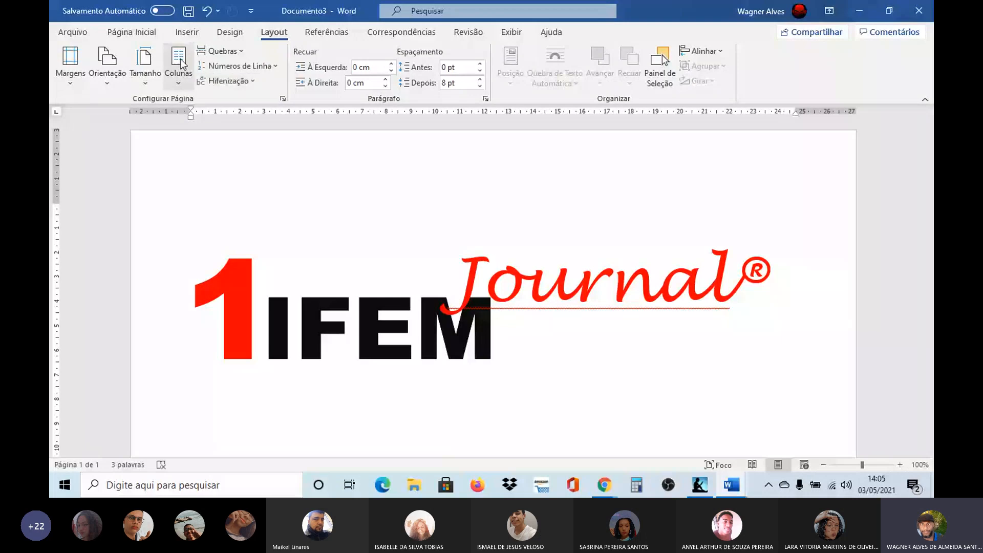
# Step: Set three columns of equal width below the masthead, applied from this point forward (Deste ponto em diante)
pyautogui.click(183, 82)
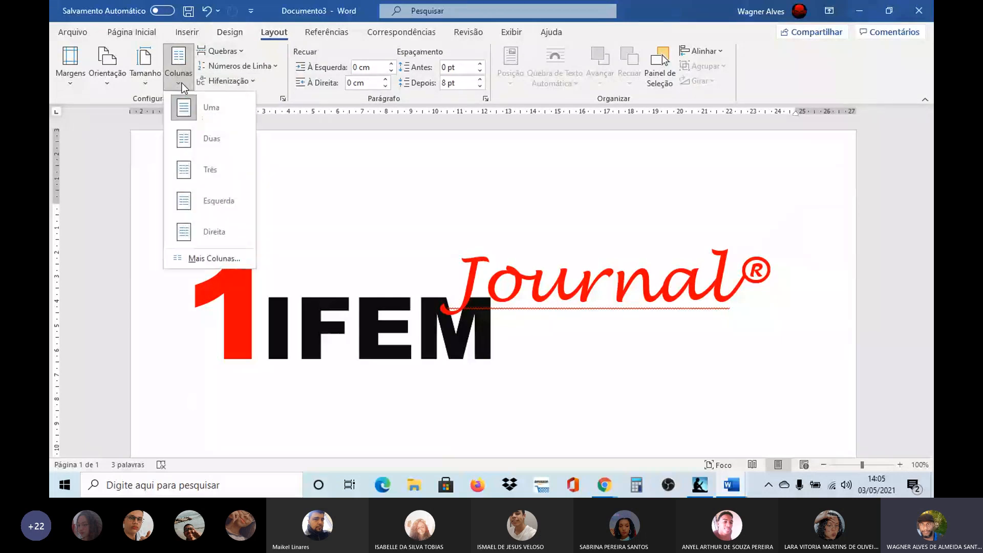
pyautogui.click(191, 257)
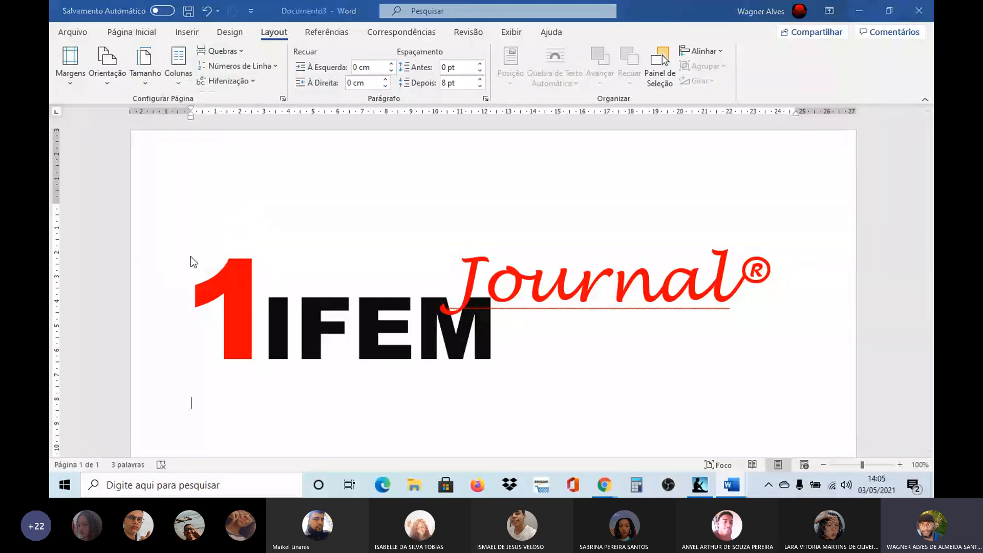
pyautogui.click(551, 233)
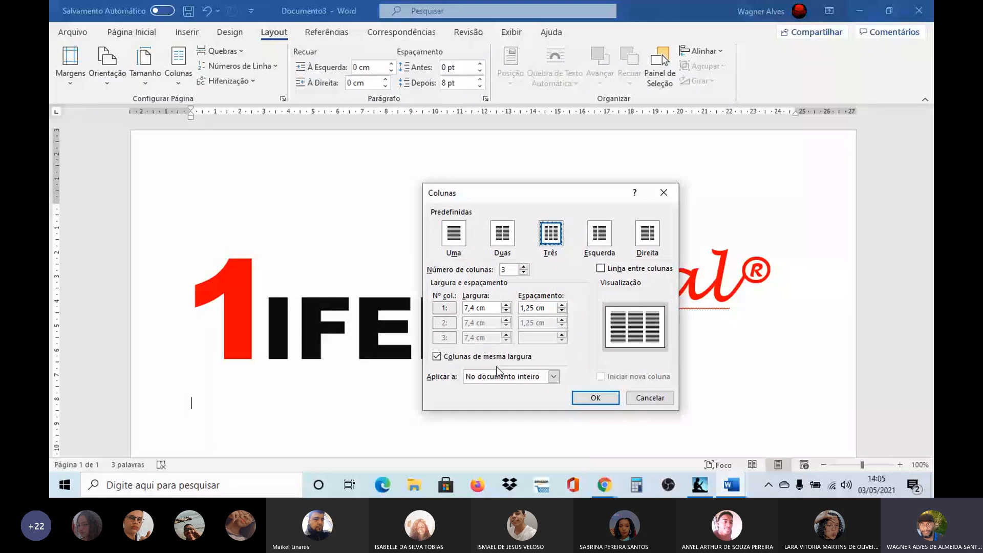
pyautogui.click(553, 377)
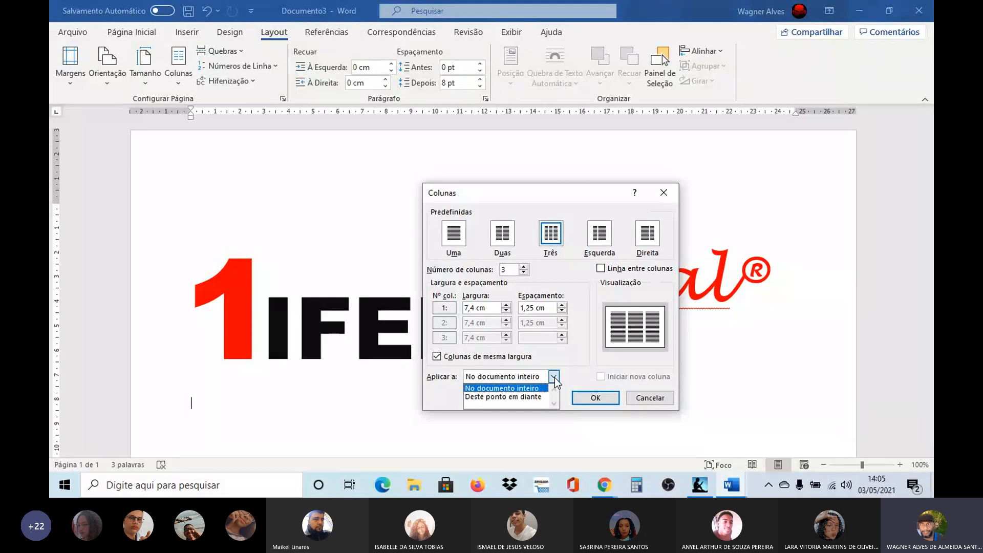
pyautogui.click(534, 401)
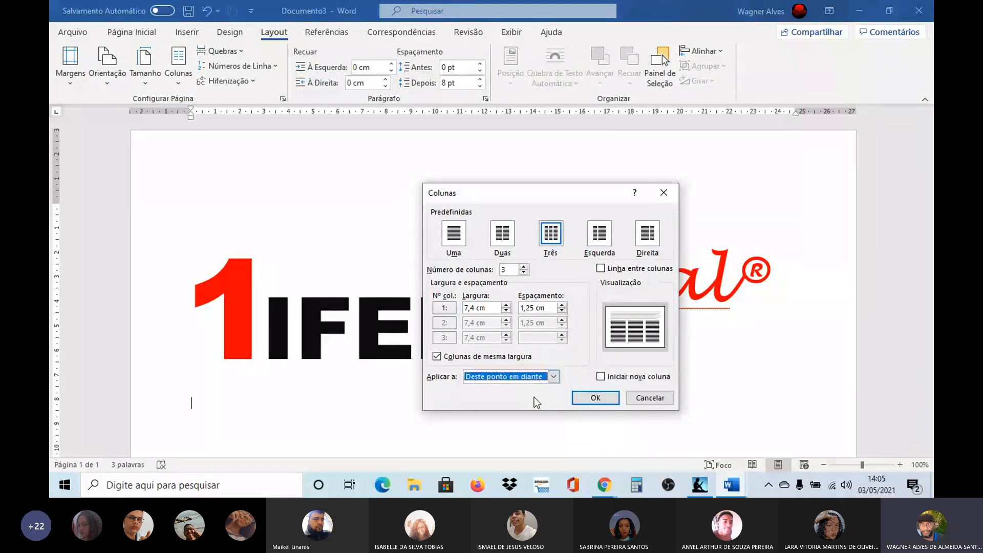
pyautogui.click(603, 399)
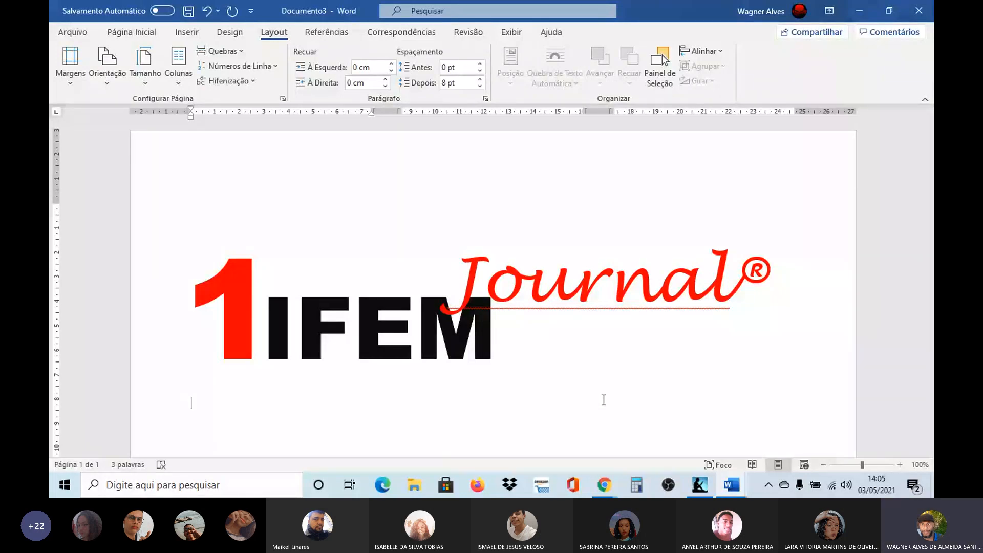
# Step: Try moving the IFEM text box inside the grouped masthead, undo the move, and return to the body text below
pyautogui.click(229, 295)
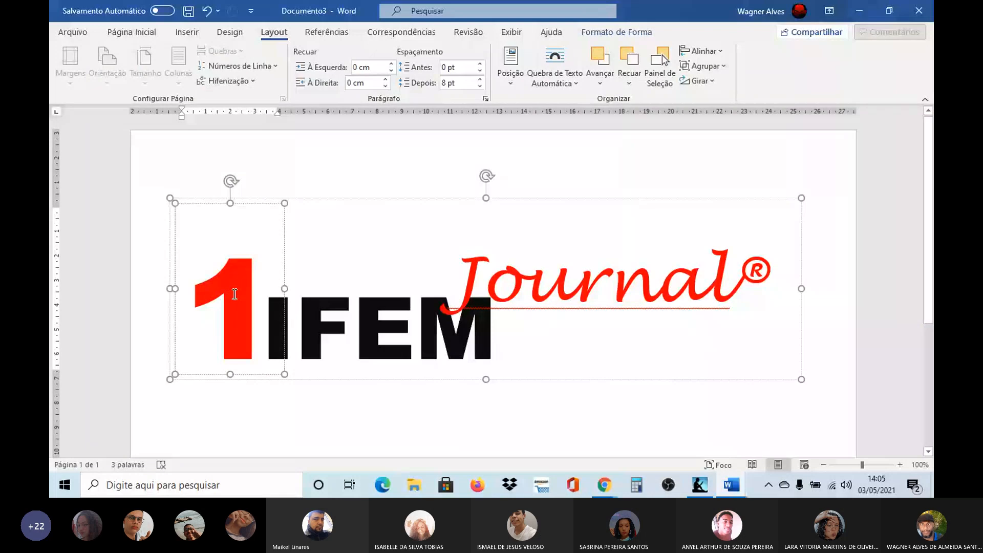
pyautogui.click(368, 316)
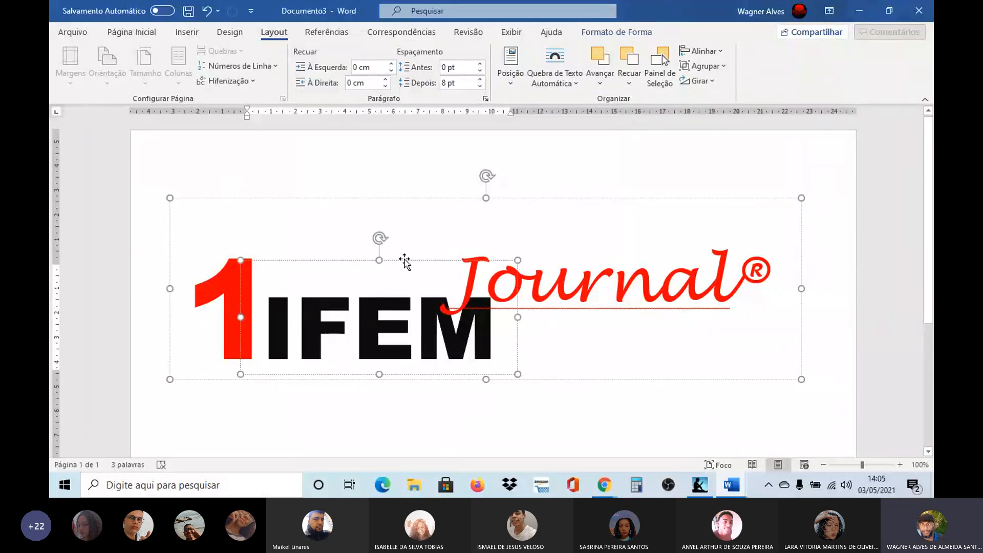
pyautogui.hotkey('ctrl', 'z')
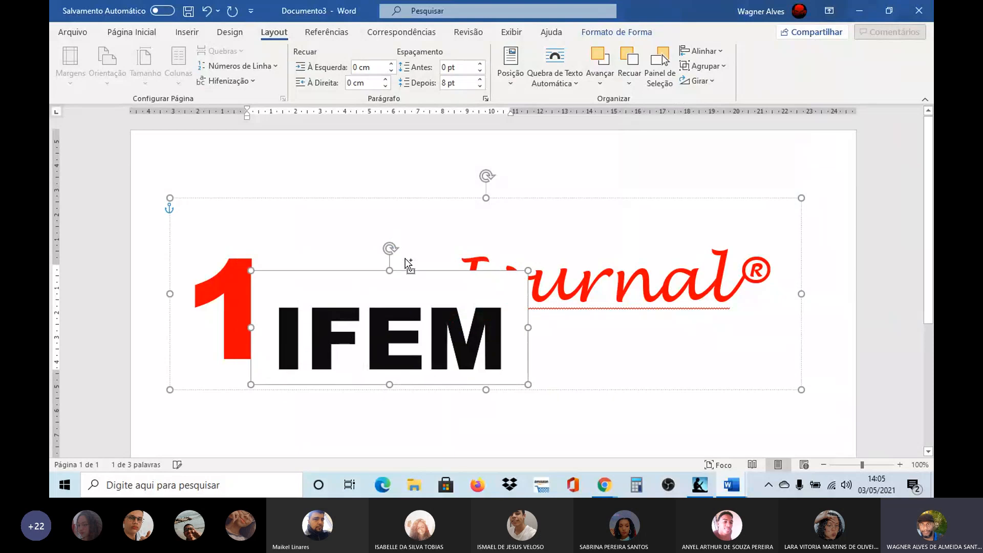
pyautogui.rightClick(357, 272)
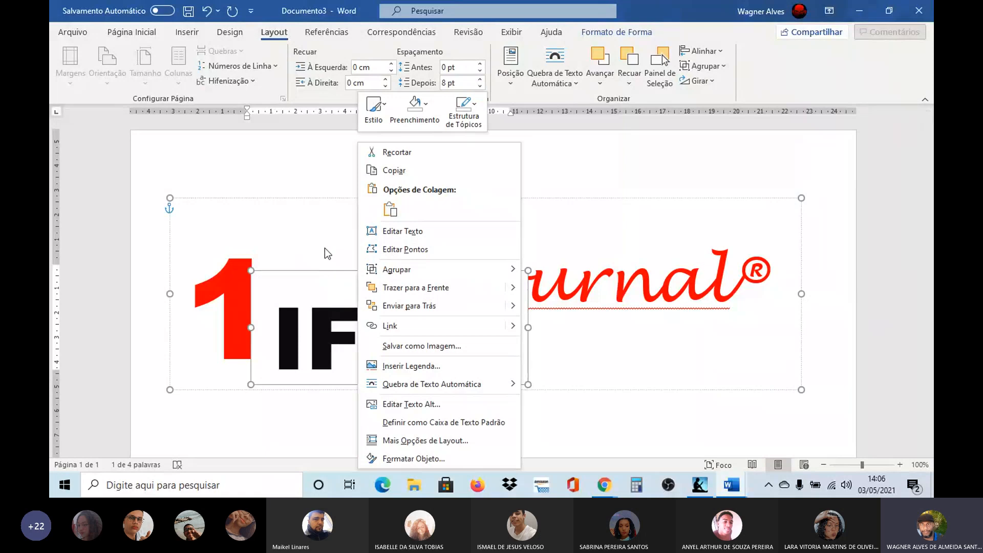
pyautogui.click(581, 34)
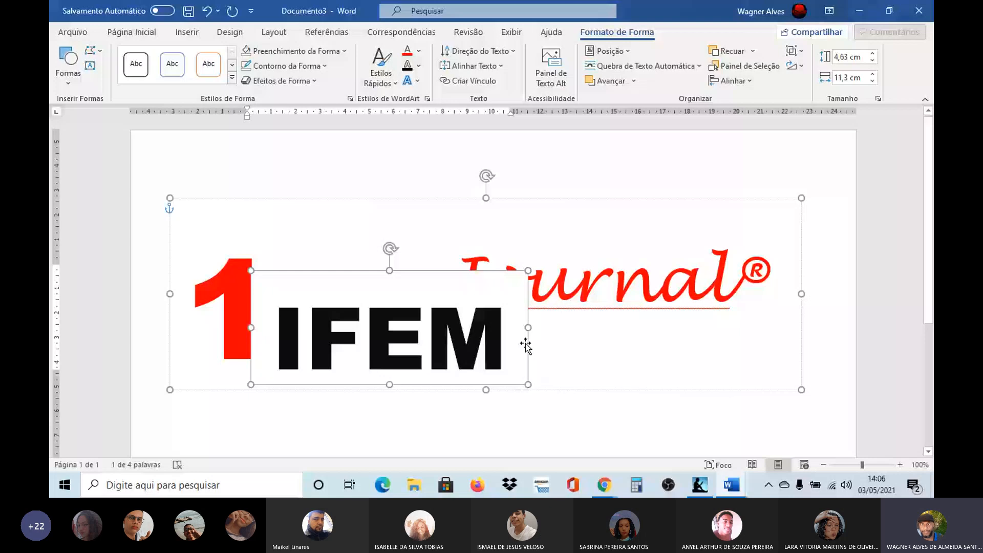
pyautogui.hotkey('ctrl', 'z')
pyautogui.click(580, 382)
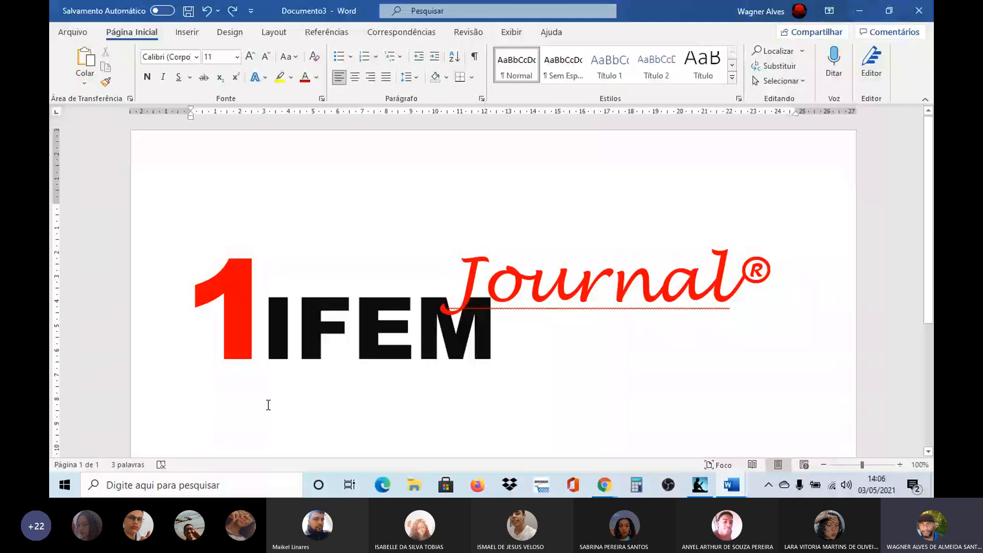
pyautogui.click(268, 404)
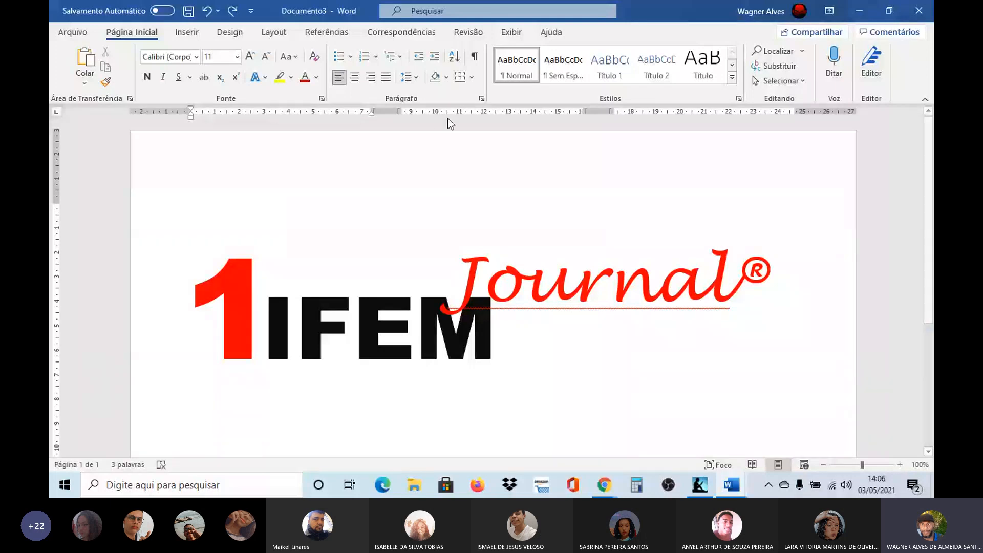
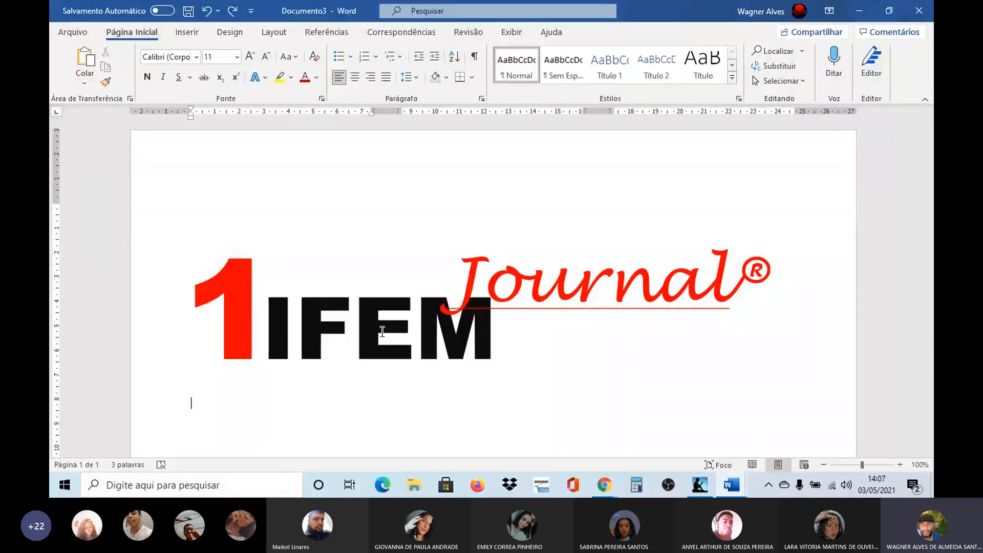
# Step: Fill the three-column section below the masthead with sample text generated by =rand(6,10), and return to the first page
pyautogui.write('=rand(6,10)')
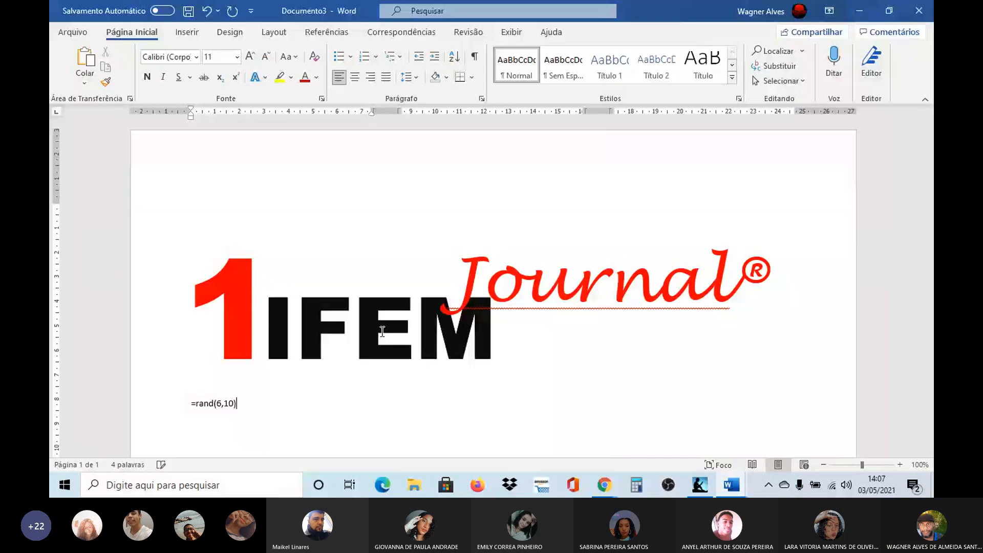
pyautogui.press('Return')
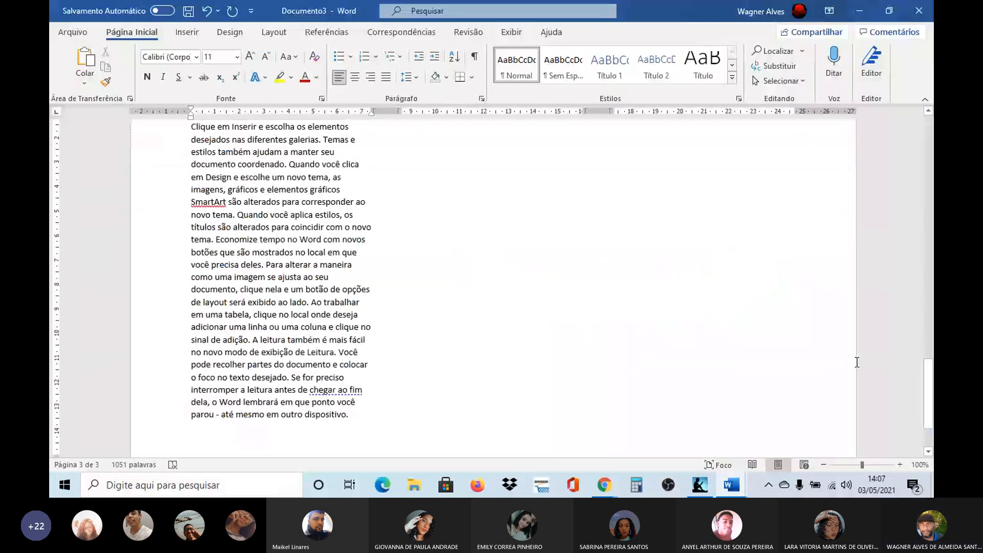
pyautogui.moveTo(932, 380); pyautogui.dragTo(932, 149)
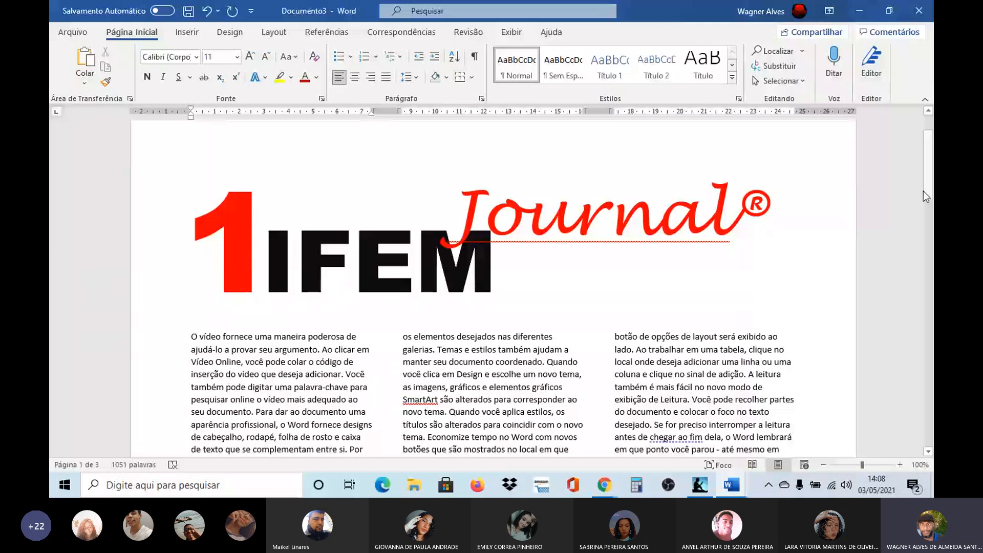
pyautogui.moveTo(930, 191); pyautogui.dragTo(931, 191)
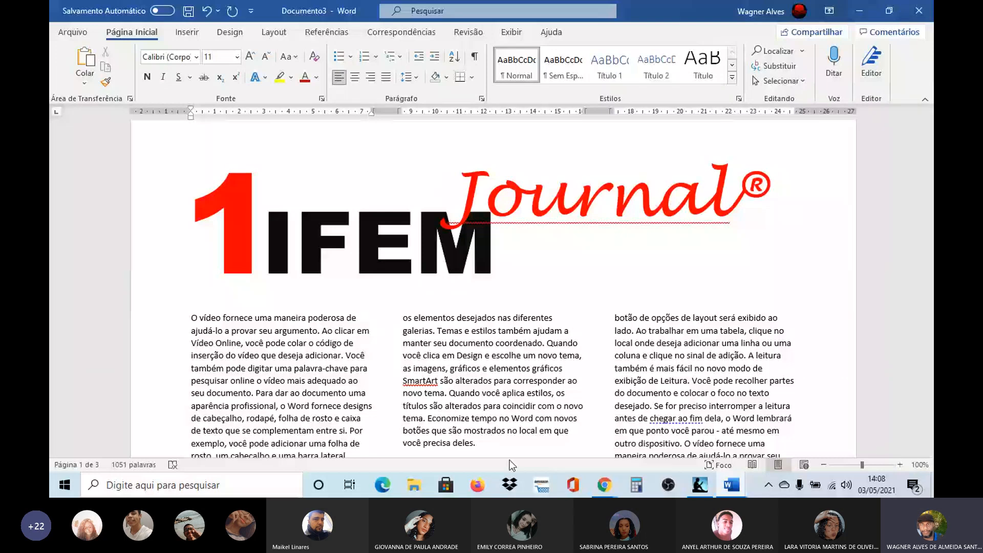
# Step: Switch to Microsoft Teams in the browser and find the Forms poll about "lives" in the 05.03.2021 - IMAGENS E TEXTOS channel
pyautogui.hotkey('alt', 'Tab')
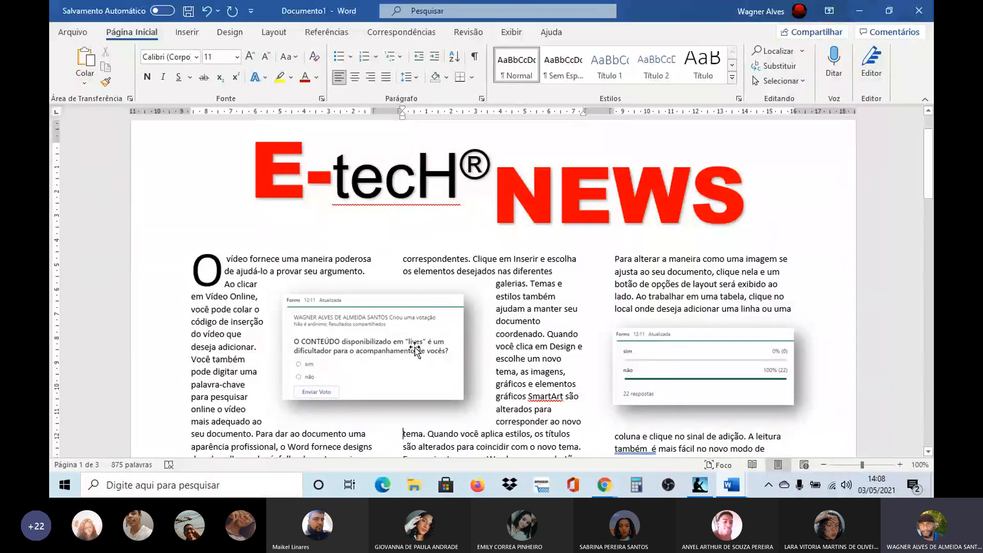
pyautogui.hotkey('alt', 'Tab')
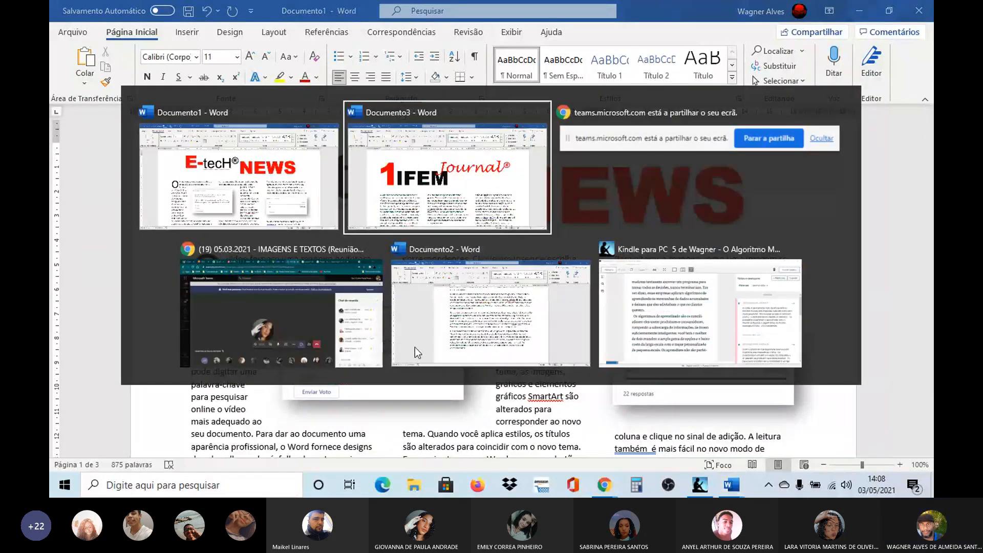
pyautogui.hotkey('alt', 'Tab')
pyautogui.hotkey('alt', 'Tab')
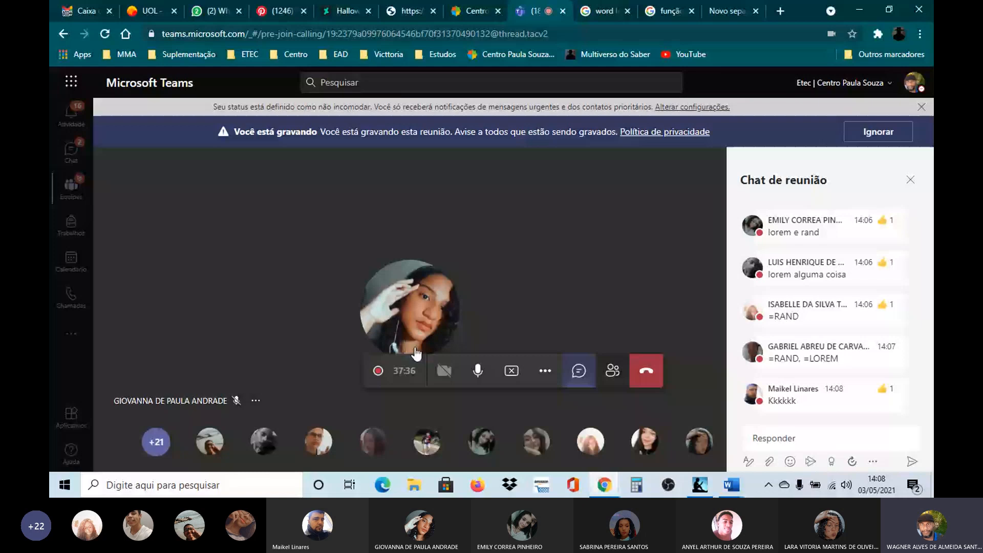
pyautogui.click(81, 202)
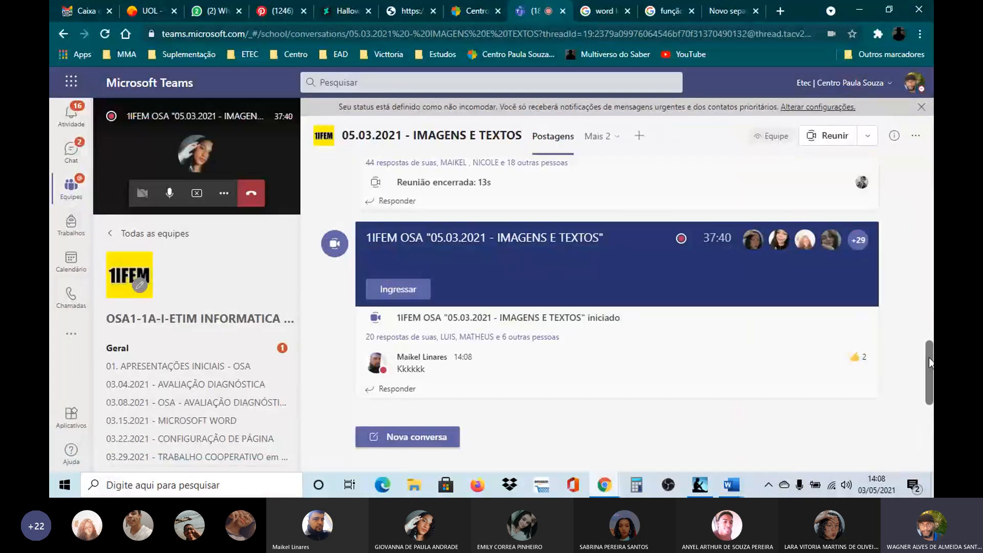
pyautogui.scroll(3, 932, 316)
pyautogui.moveTo(931, 316); pyautogui.dragTo(931, 294)
pyautogui.moveTo(931, 279); pyautogui.dragTo(931, 241)
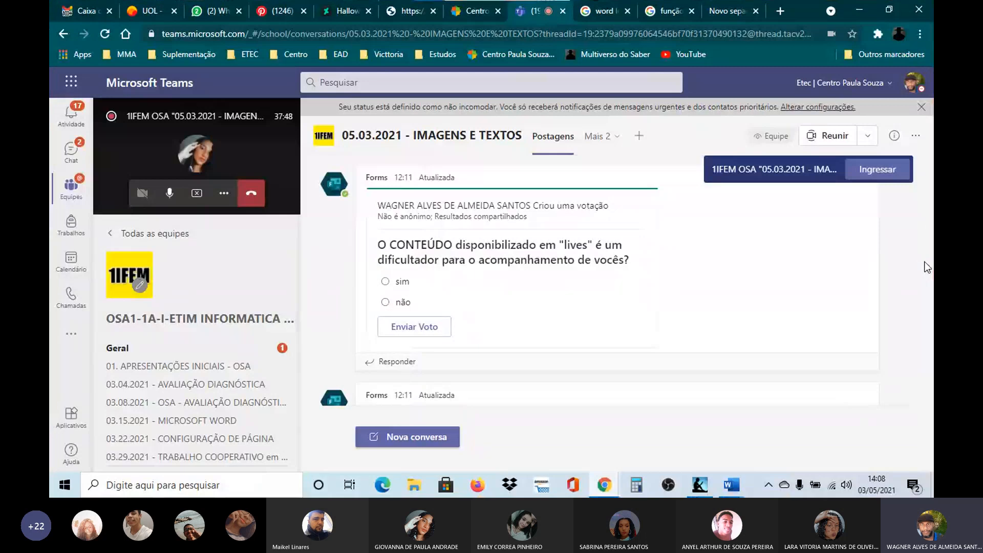
# Step: Capture a rectangular screen clip of the Forms poll to the clipboard and switch back to Documento3 in Word
pyautogui.press('super+shift+s')
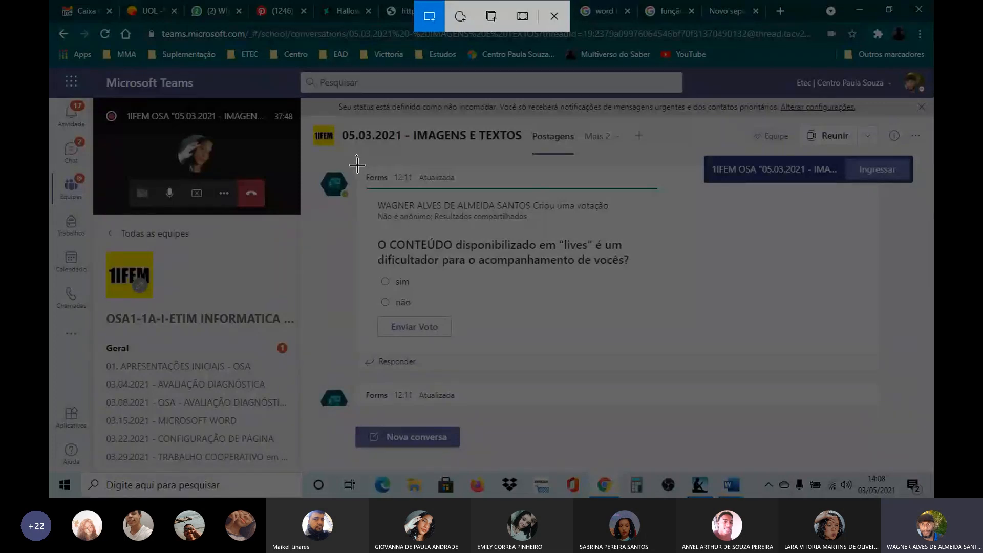
pyautogui.moveTo(357, 166)
pyautogui.mouseDown()
pyautogui.moveTo(385, 260)
pyautogui.moveTo(435, 347)
pyautogui.moveTo(658, 354)
pyautogui.moveTo(654, 342)
pyautogui.mouseUp()
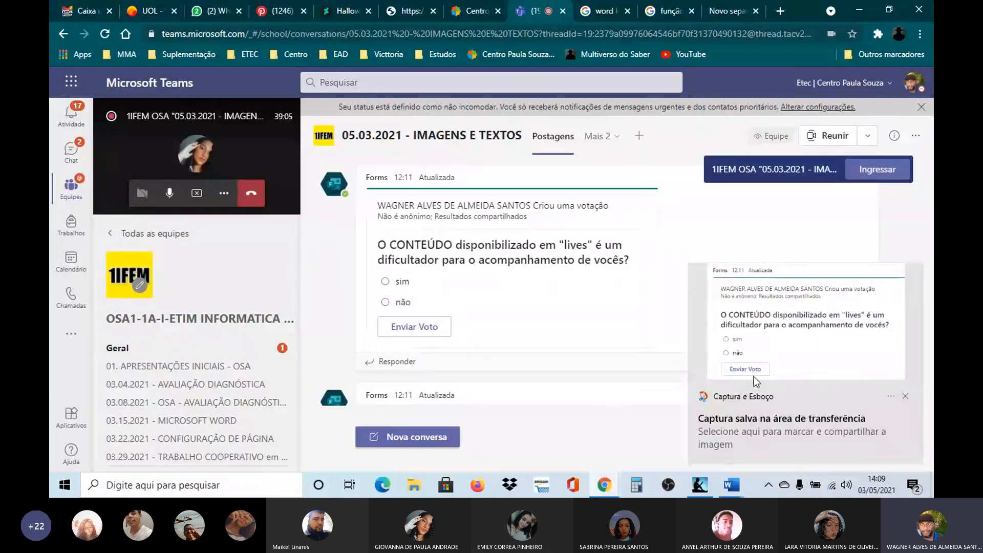
pyautogui.hotkey('alt', 'Tab')
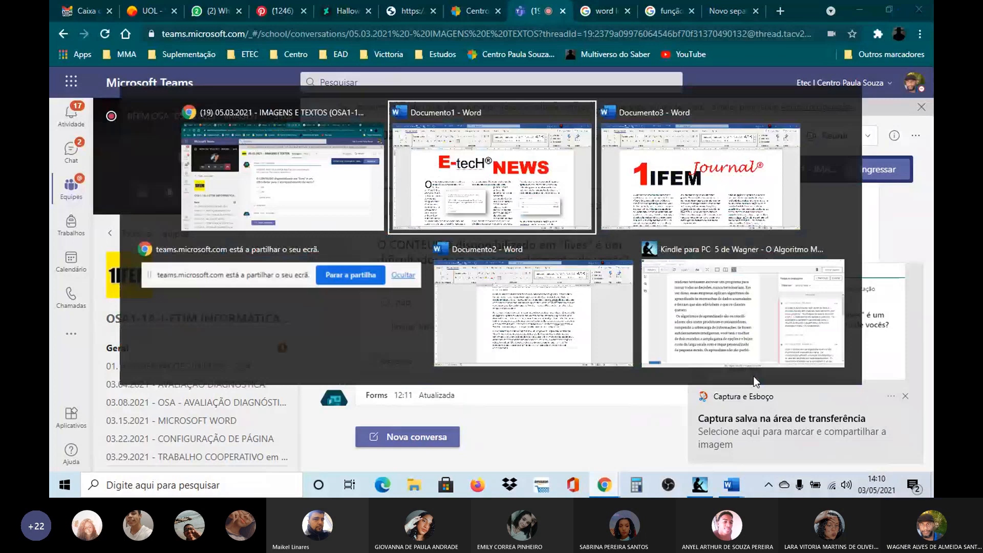
pyautogui.hotkey('alt', 'Tab')
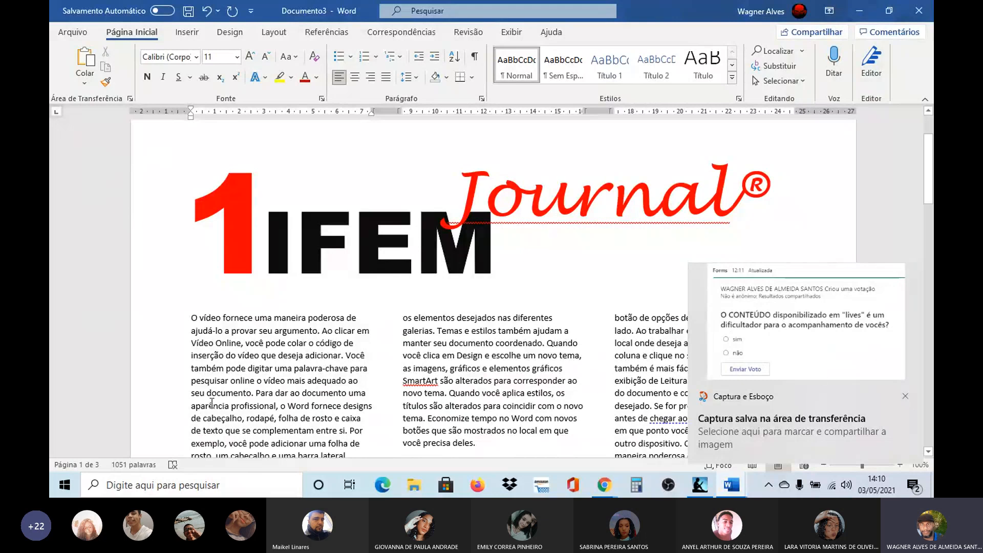
# Step: Select the whole grouped masthead and narrow it slightly from its lower-left corner
pyautogui.moveTo(929, 169)
pyautogui.mouseDown()
pyautogui.moveTo(929, 201)
pyautogui.moveTo(929, 152)
pyautogui.moveTo(932, 159)
pyautogui.mouseUp()
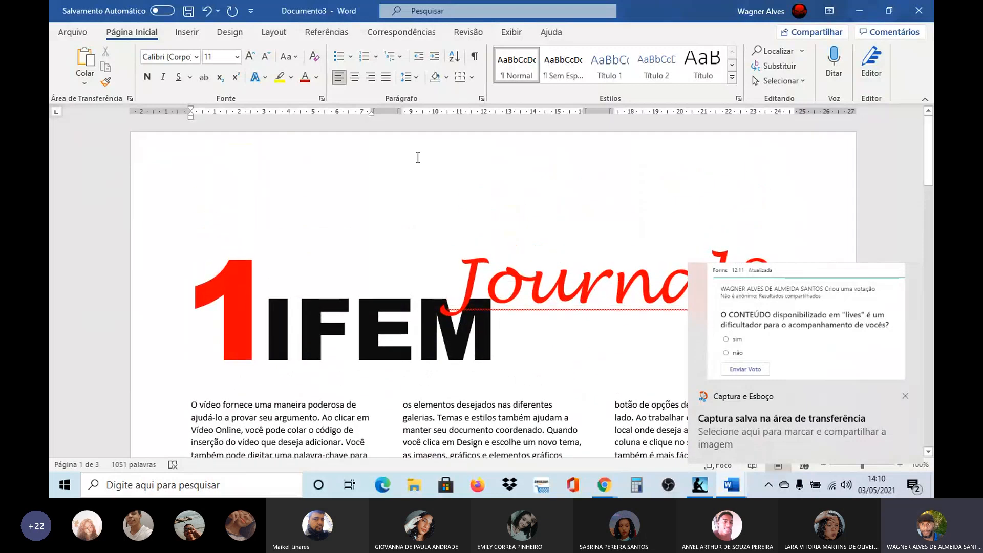
pyautogui.click(226, 208)
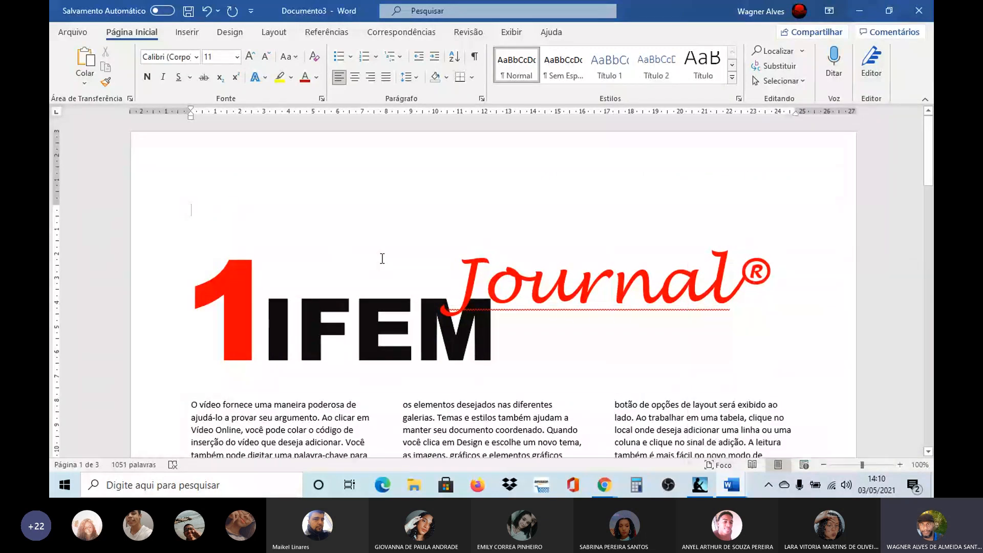
pyautogui.click(358, 316)
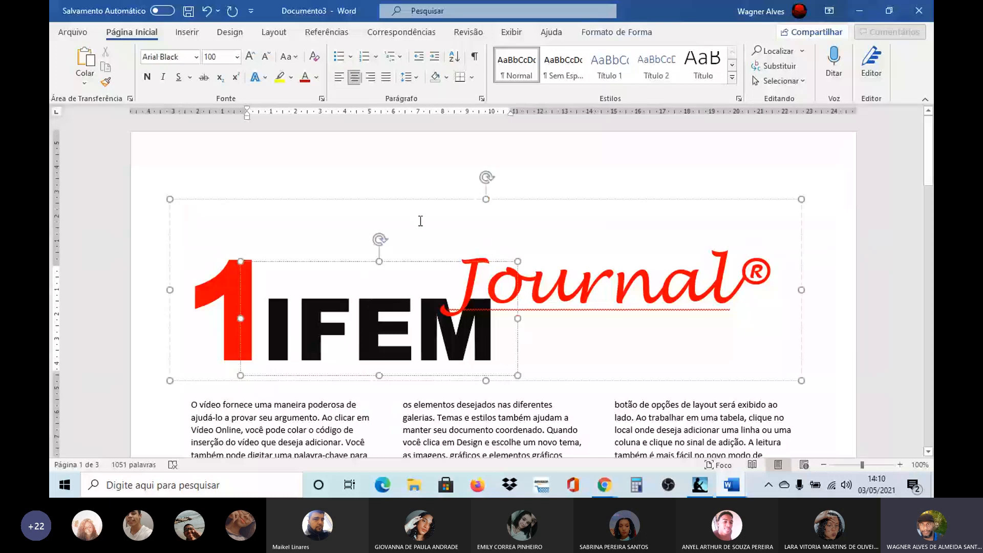
pyautogui.moveTo(431, 192); pyautogui.dragTo(432, 183)
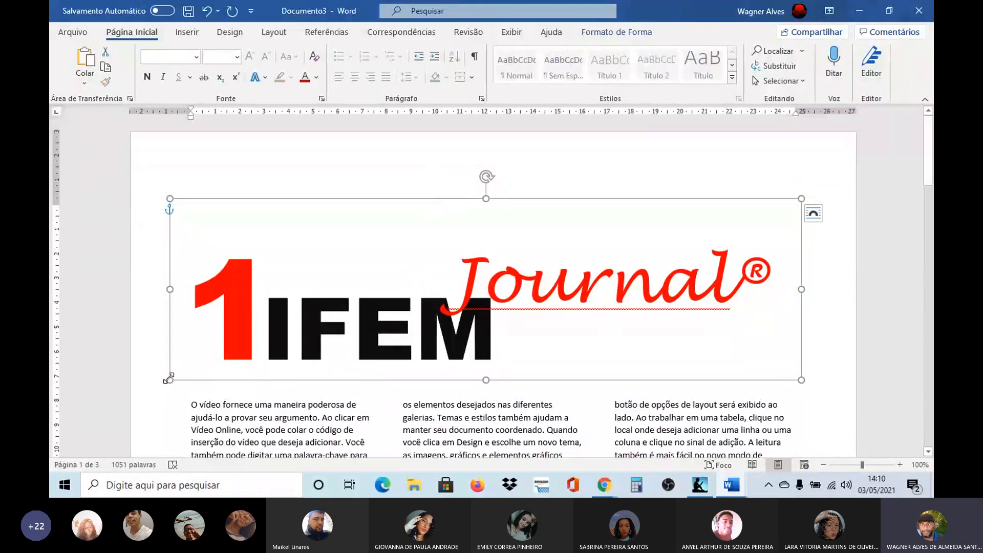
pyautogui.moveTo(169, 380)
pyautogui.mouseDown()
pyautogui.moveTo(191, 342)
pyautogui.moveTo(181, 377)
pyautogui.mouseUp()
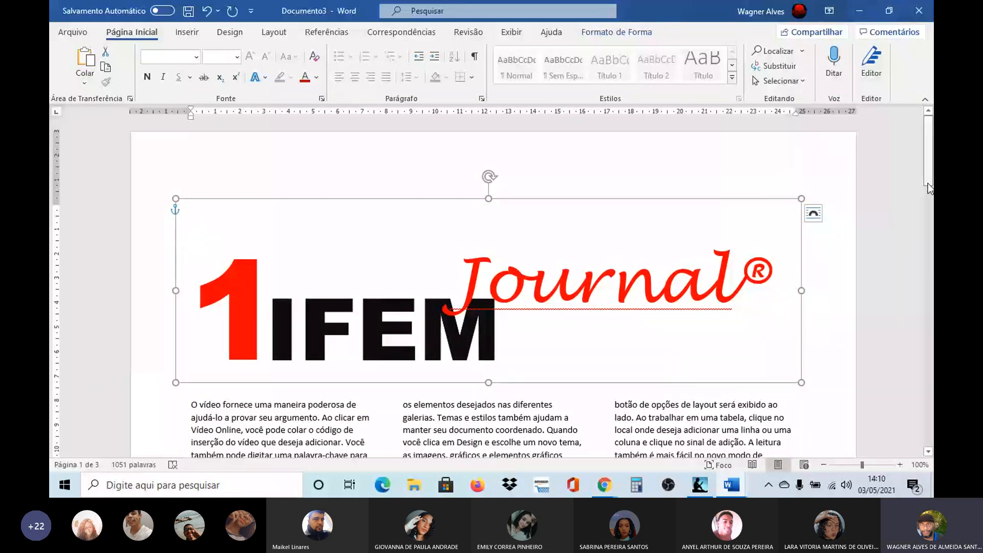
# Step: Paste the captured poll image into the first column's text and set its text wrapping to square
pyautogui.scroll(-5, 928, 183)
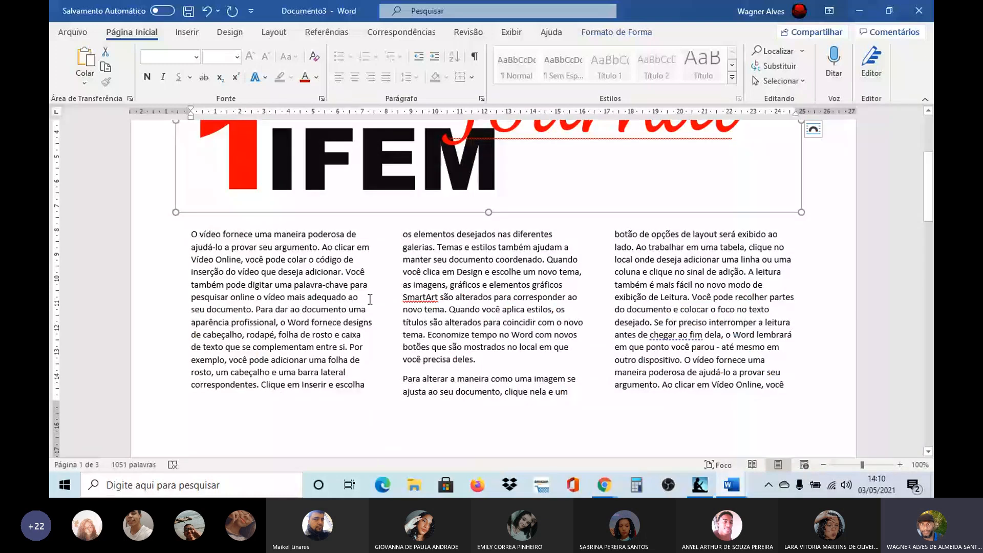
pyautogui.click(422, 302)
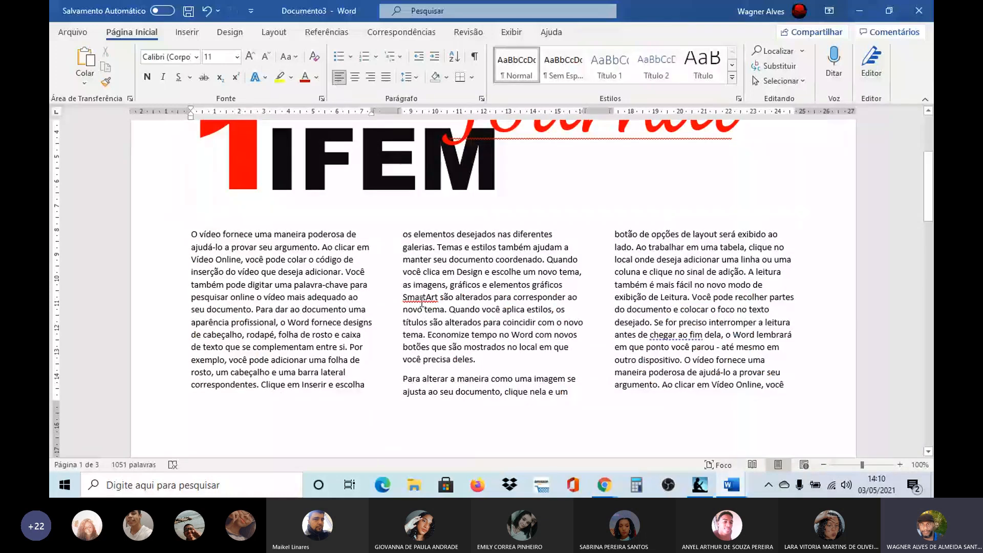
pyautogui.hotkey('ctrl', 'v')
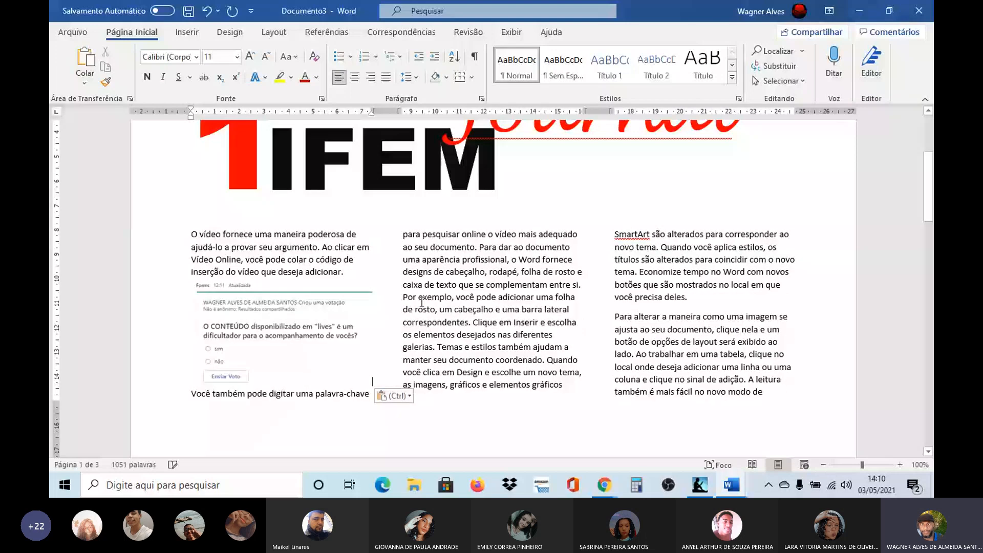
pyautogui.click(290, 331)
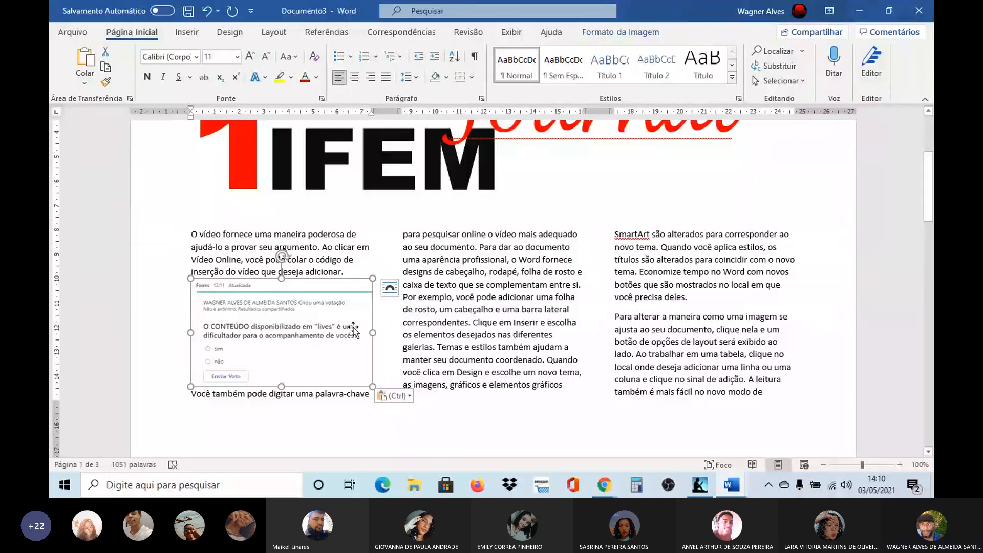
pyautogui.click(390, 288)
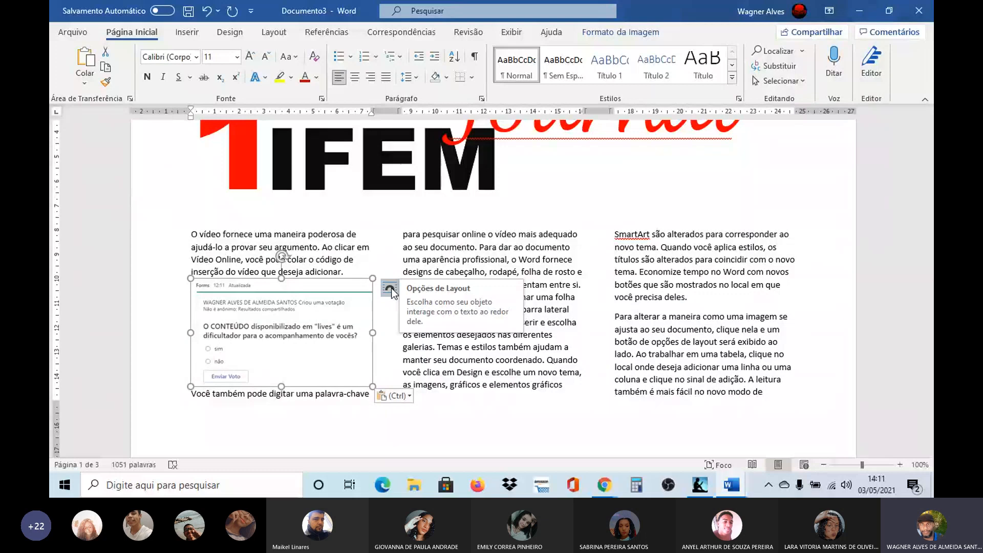
pyautogui.click(391, 288)
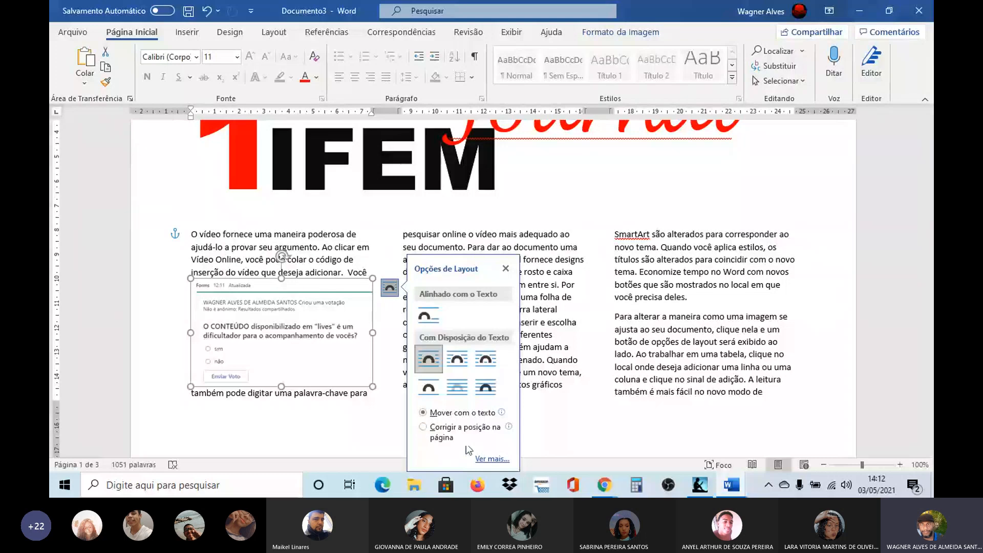
pyautogui.click(505, 270)
# Step: Move the poll image between the first two columns and shrink it to about 6.15 cm wide by 3.66 cm high
pyautogui.moveTo(304, 285); pyautogui.dragTo(398, 264)
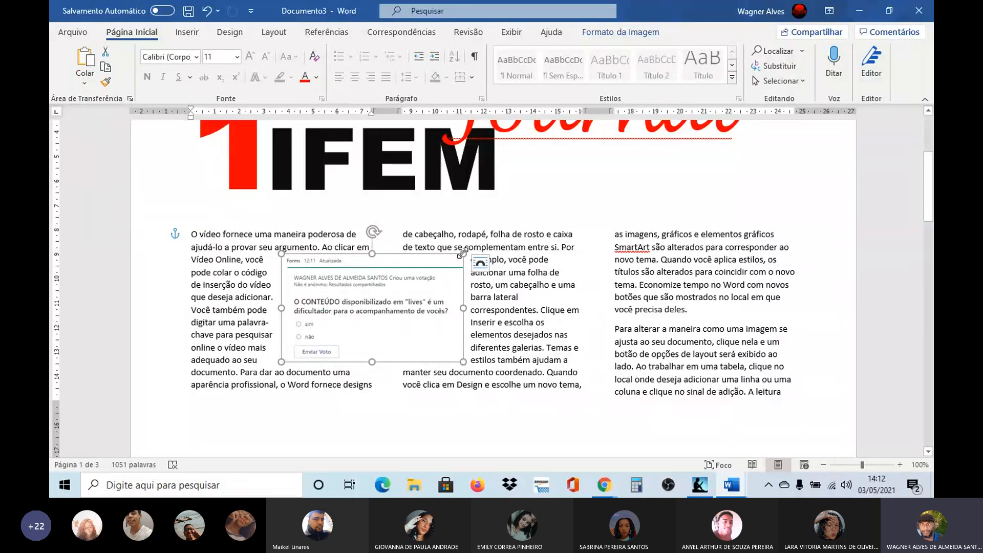
pyautogui.moveTo(463, 254); pyautogui.dragTo(431, 272)
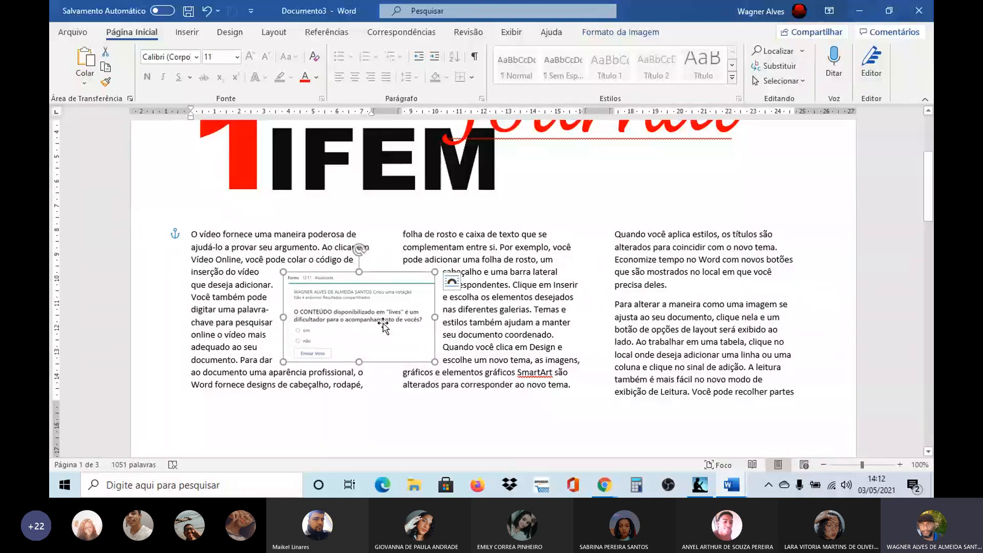
pyautogui.moveTo(365, 306)
pyautogui.mouseDown()
pyautogui.moveTo(367, 296)
pyautogui.moveTo(366, 308)
pyautogui.moveTo(377, 304)
pyautogui.moveTo(373, 296)
pyautogui.mouseUp()
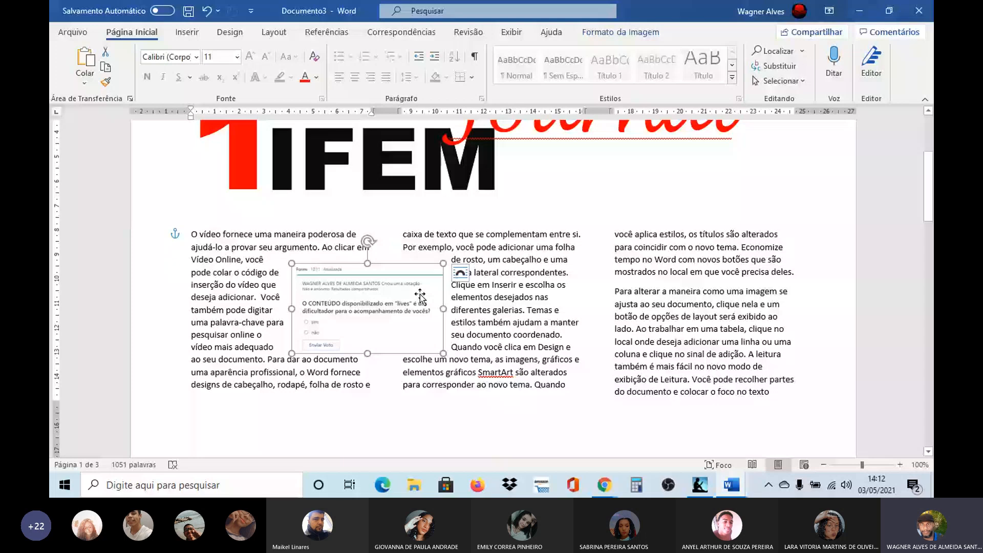
pyautogui.moveTo(420, 296); pyautogui.dragTo(419, 288)
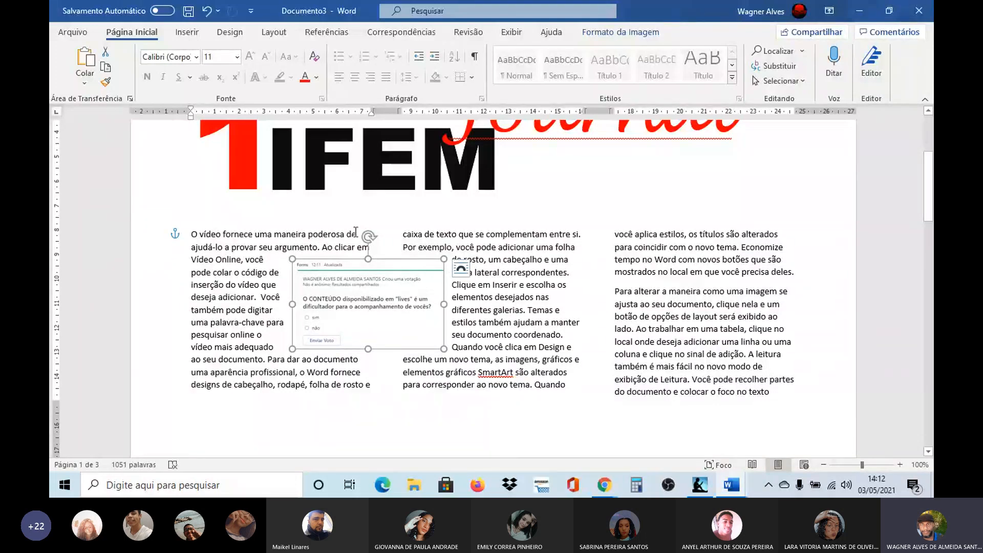
# Step: Apply the picture style Retângulo com Sombra Projetada to the poll image and deselect it
pyautogui.click(593, 33)
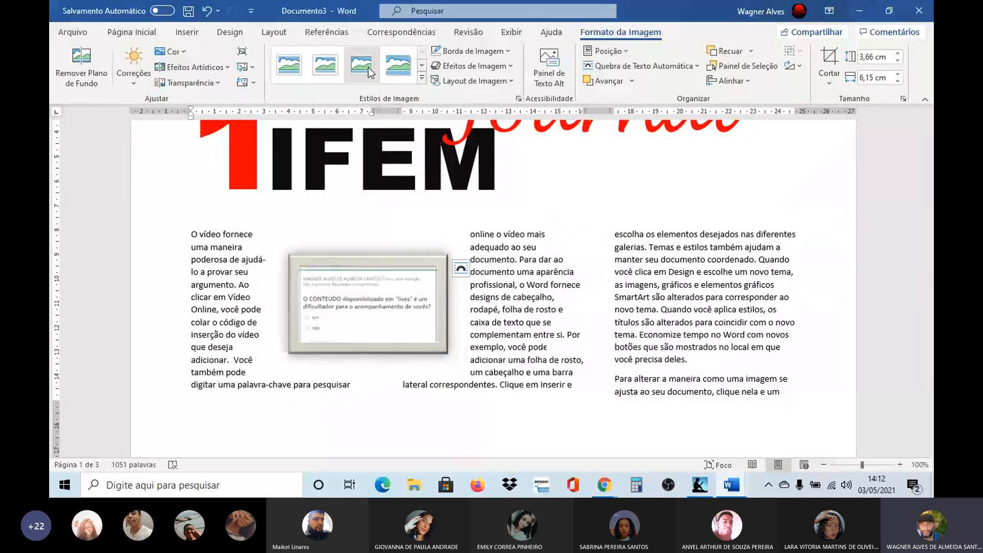
pyautogui.click(399, 68)
pyautogui.click(569, 207)
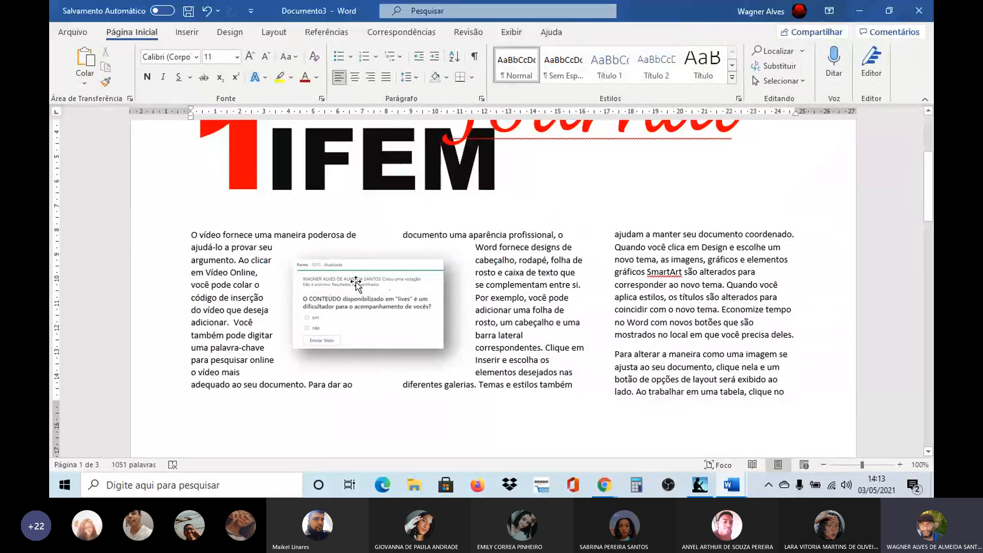
pyautogui.click(343, 279)
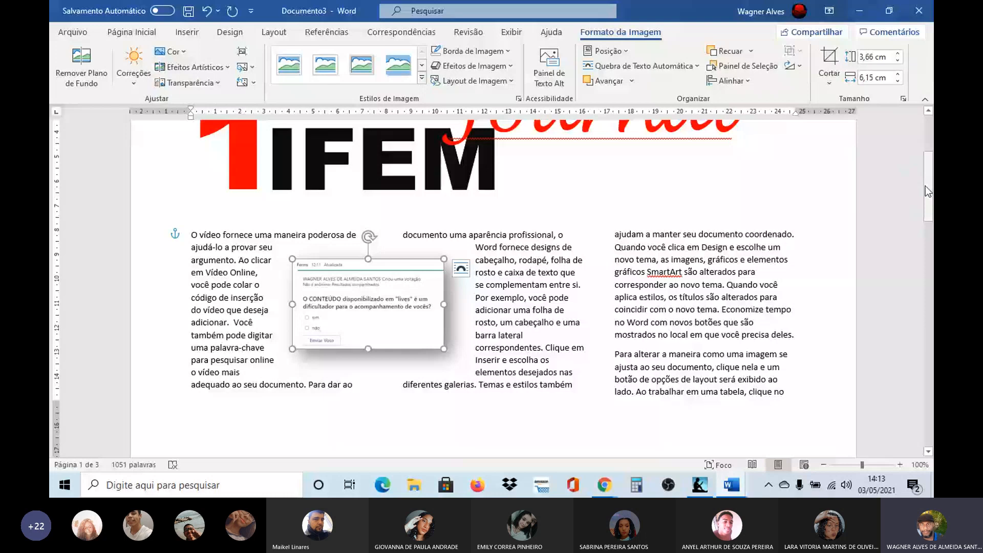
pyautogui.moveTo(926, 186); pyautogui.dragTo(928, 191)
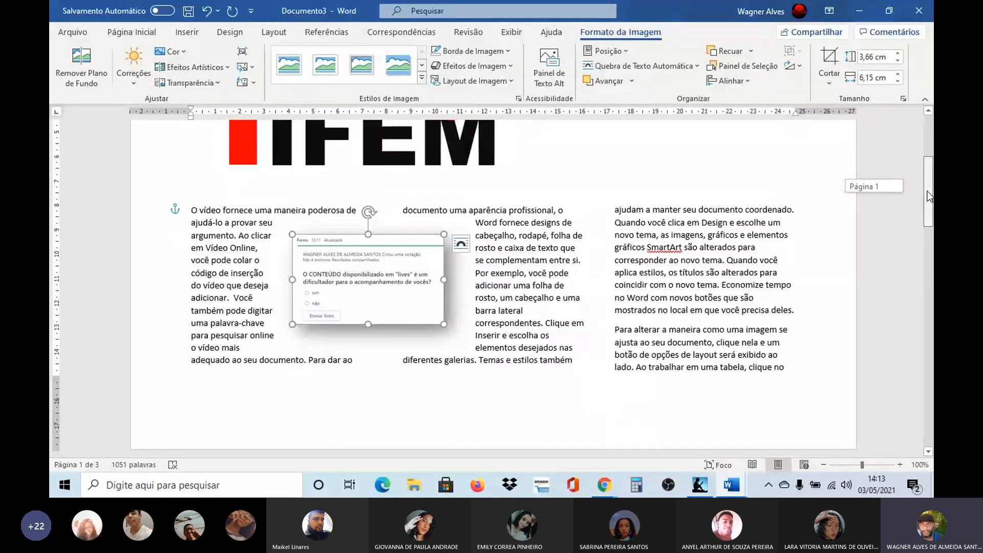
pyautogui.moveTo(928, 192); pyautogui.dragTo(927, 191)
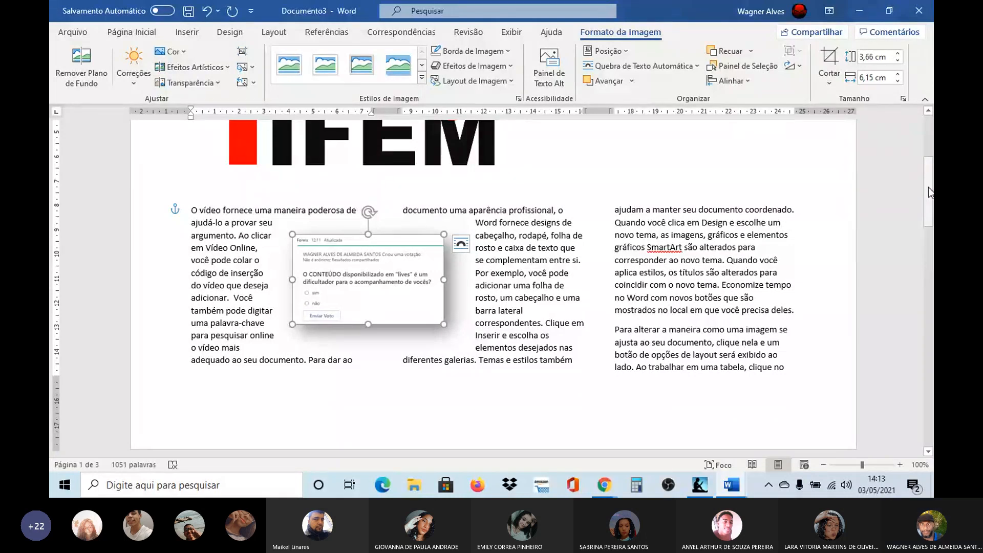
pyautogui.moveTo(929, 186); pyautogui.dragTo(931, 180)
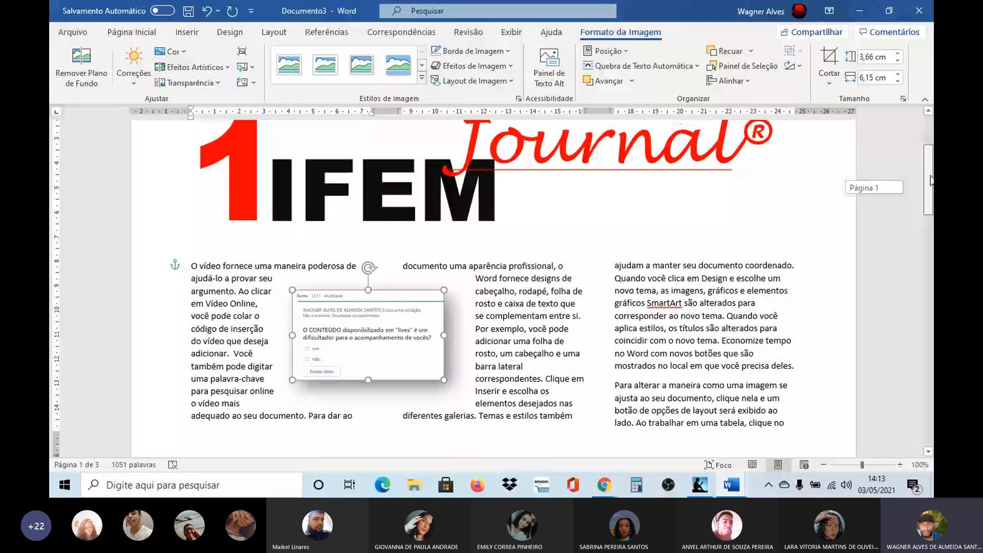
pyautogui.moveTo(931, 179); pyautogui.dragTo(933, 188)
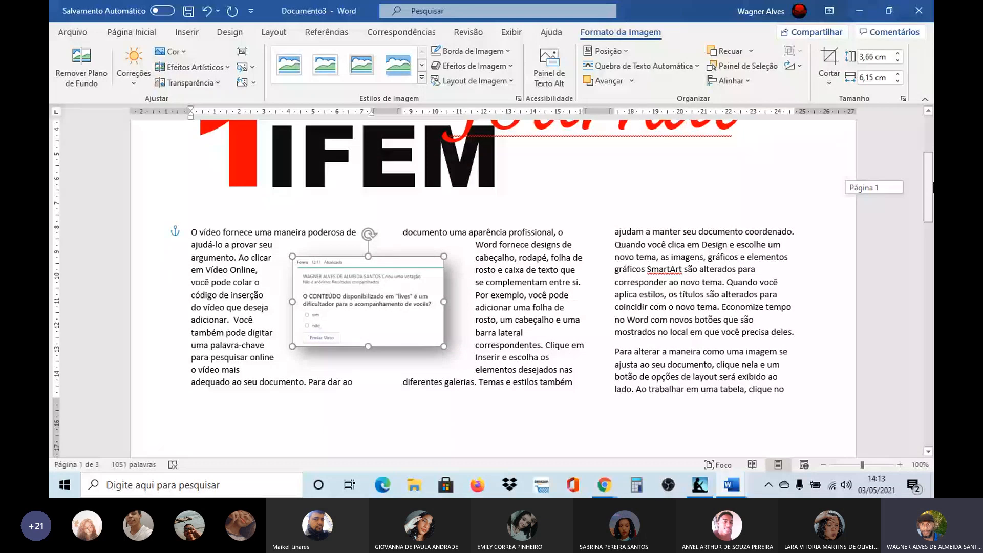
pyautogui.moveTo(933, 189); pyautogui.dragTo(934, 180)
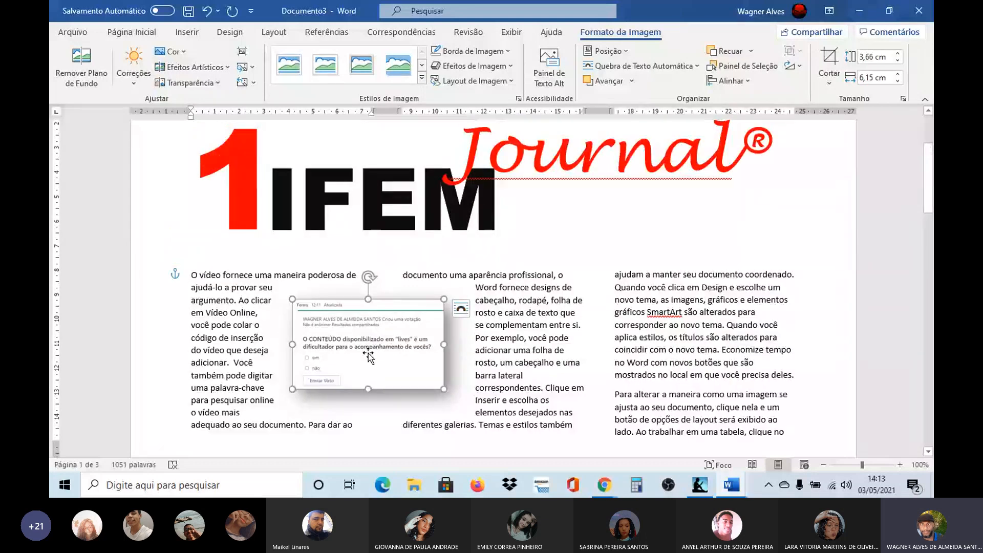
# Step: Shrink the poll image between the first two columns to about 5.17 cm wide by 3.08 cm high and deselect it
pyautogui.moveTo(292, 389); pyautogui.dragTo(302, 383)
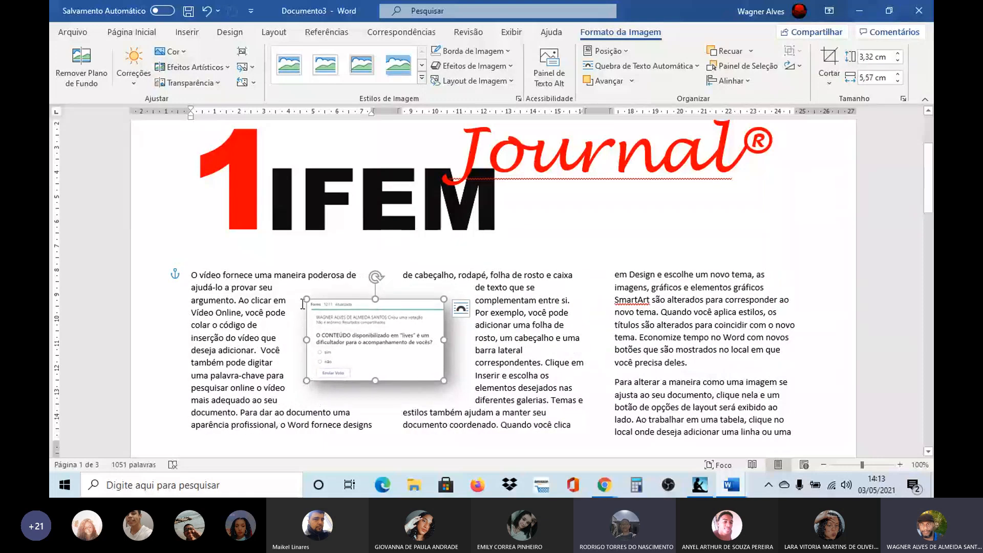
pyautogui.moveTo(302, 300); pyautogui.dragTo(316, 305)
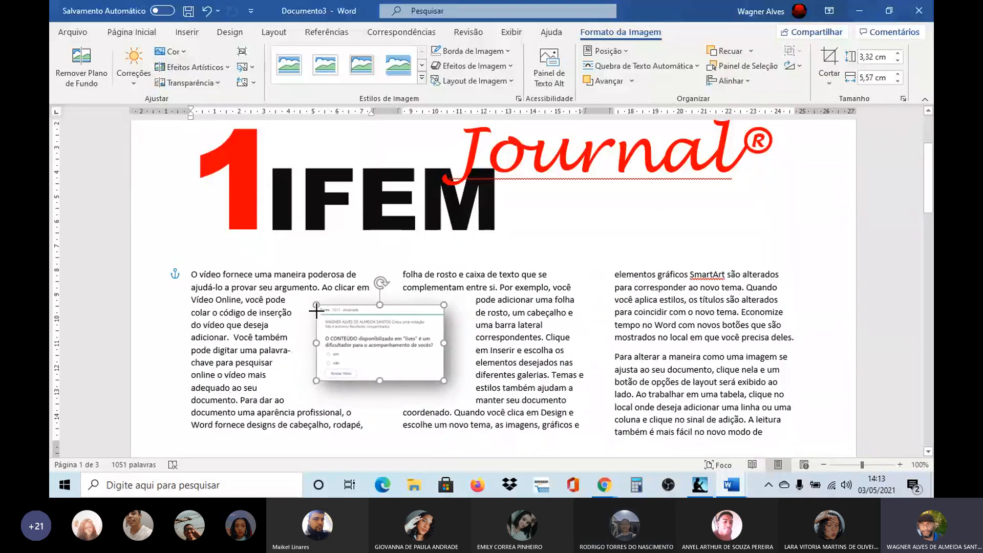
pyautogui.click(198, 274)
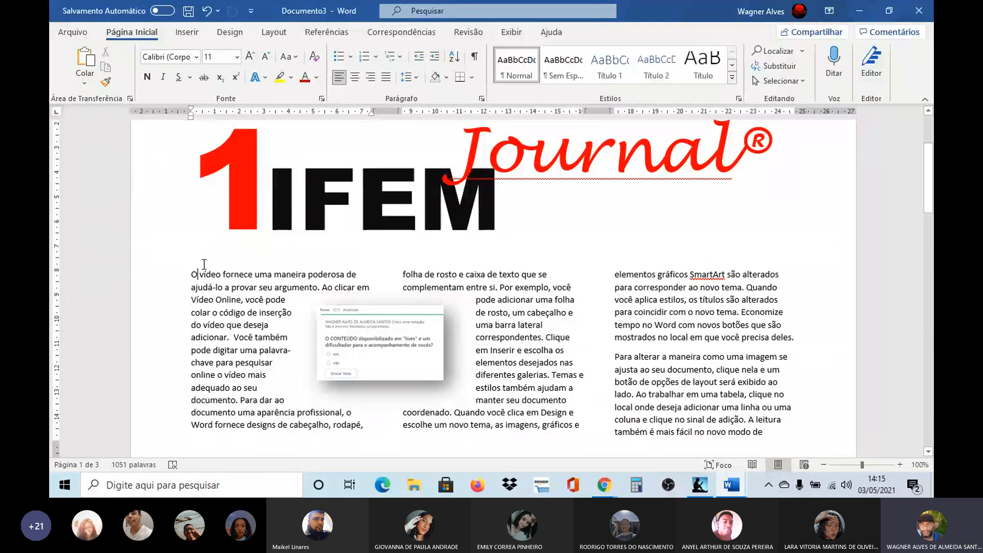
# Step: Check the opening drop cap in the E-tecH NEWS document and return to the 1IFEM Journal document, selecting its first letter O
pyautogui.hotkey('alt', 'Tab')
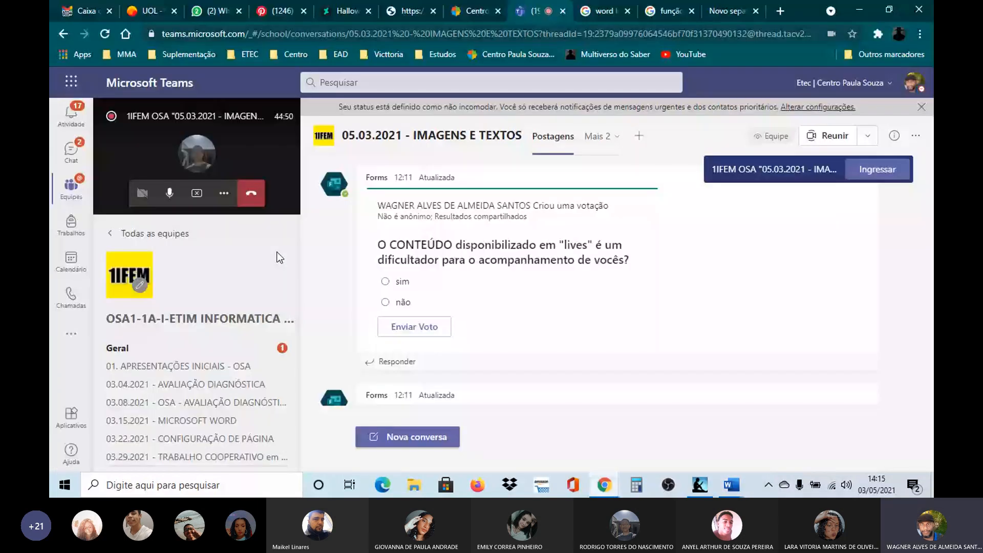
pyautogui.hotkey('alt', 'Tab')
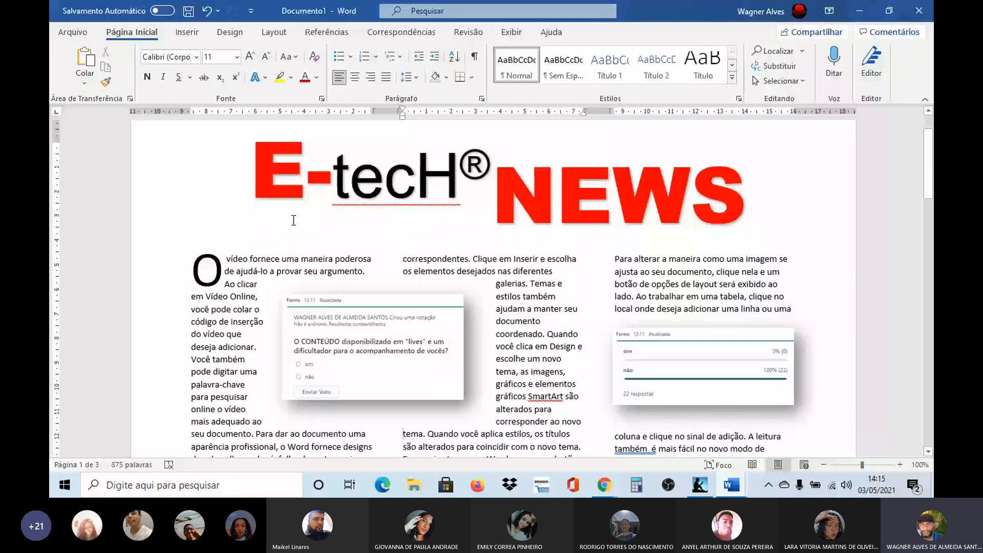
pyautogui.hotkey('alt', 'Tab')
pyautogui.hotkey('alt', 'Tab')
pyautogui.hotkey('alt', 'Tab')
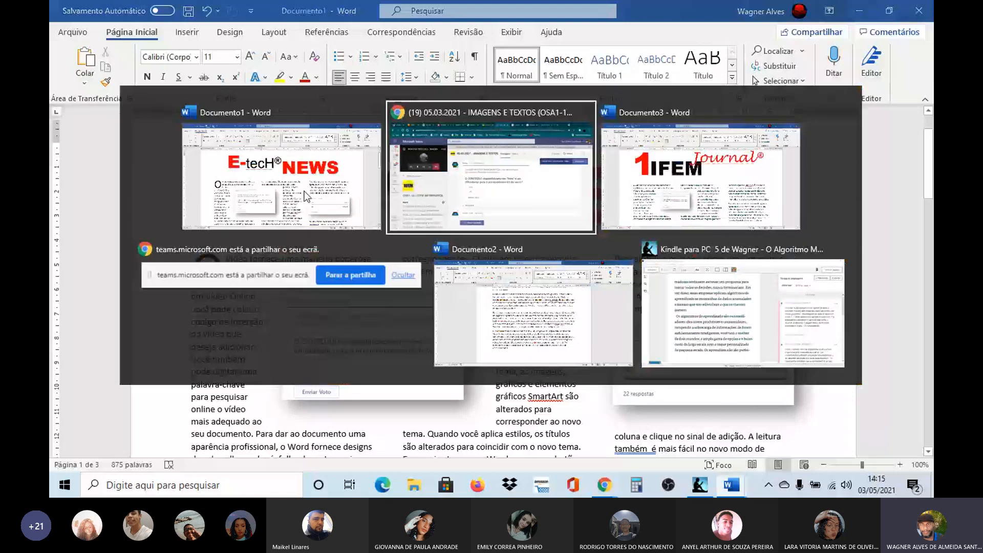
pyautogui.hotkey('alt', 'Tab')
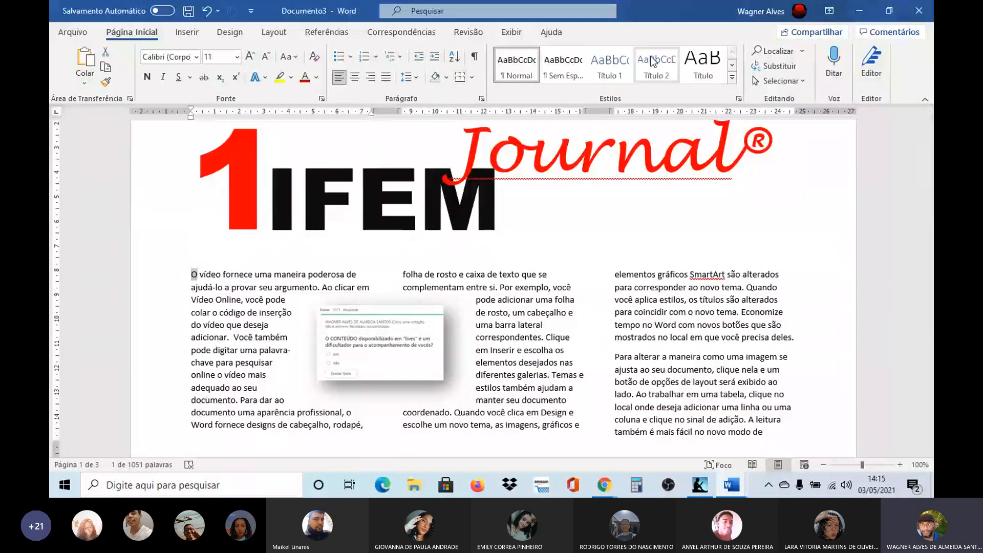
# Step: Apply the Capitular drop cap to the letter O that opens the first column and deselect it
pyautogui.click(274, 33)
pyautogui.click(188, 33)
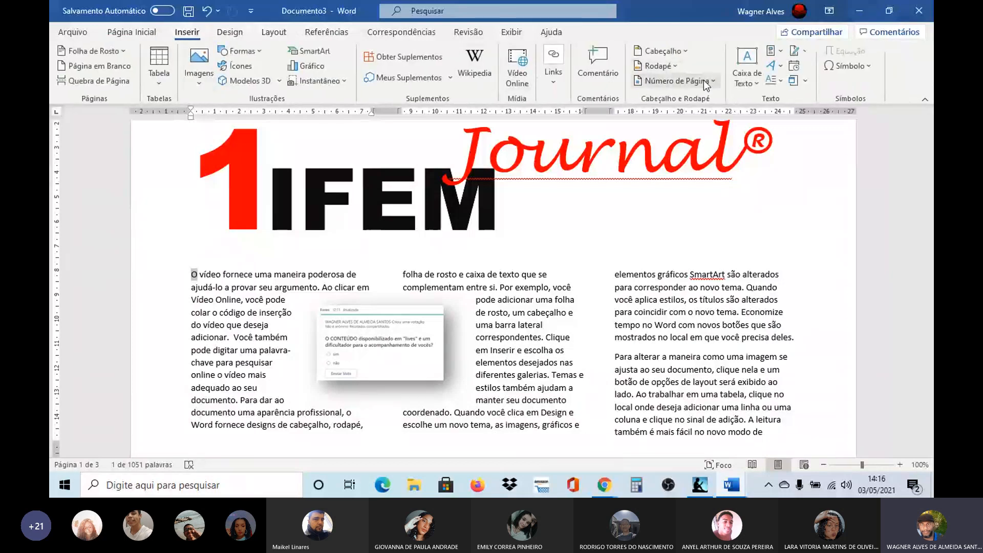
pyautogui.click(775, 81)
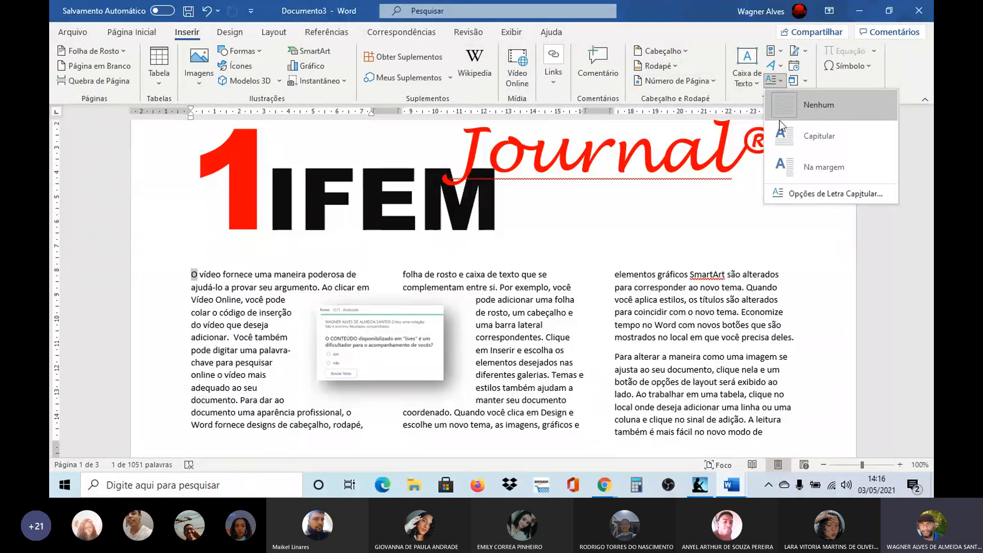
pyautogui.click(782, 133)
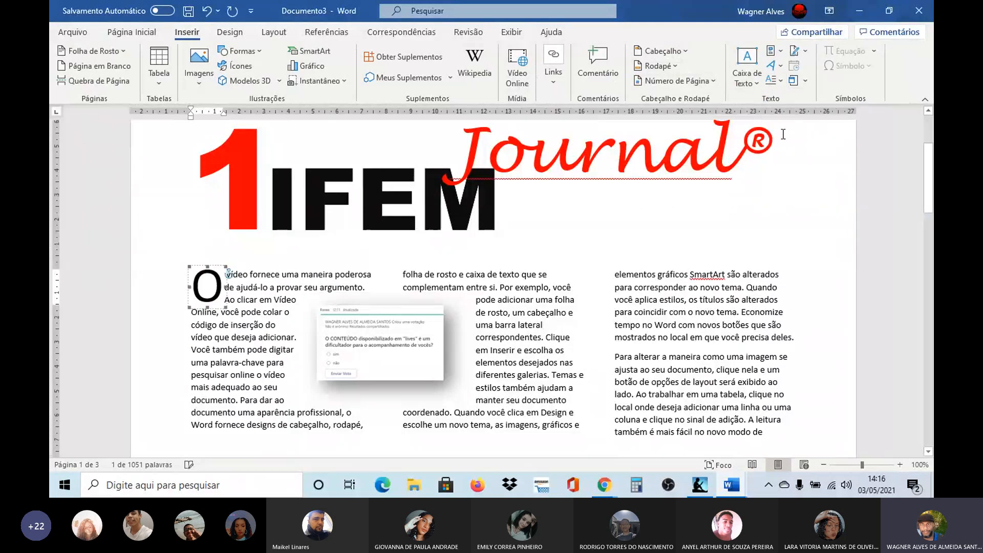
pyautogui.click(444, 252)
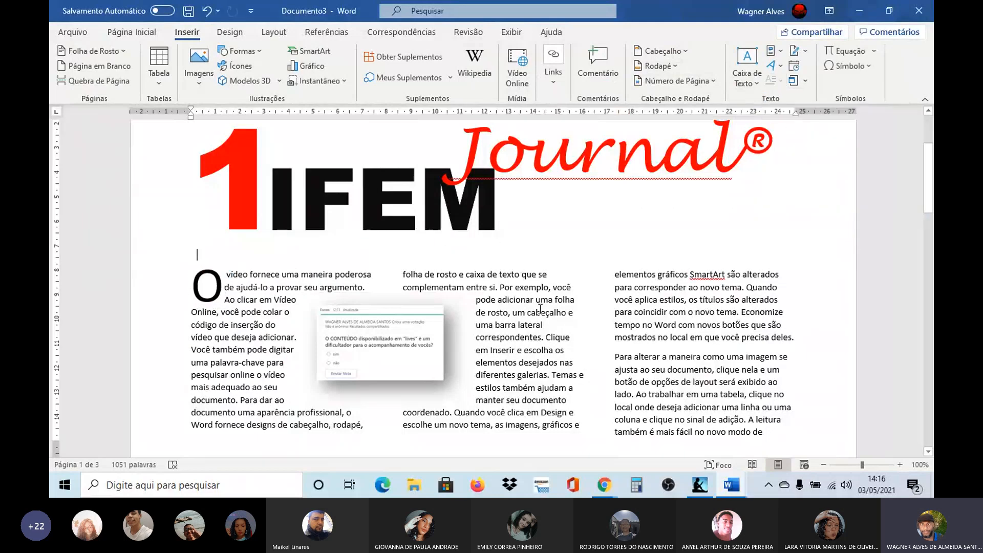
# Step: Switch to Microsoft Teams and capture the poll card about "lives" content, from its green line to below Enviar Voto, as a rectangular screen snip
pyautogui.moveTo(929, 210); pyautogui.dragTo(927, 232)
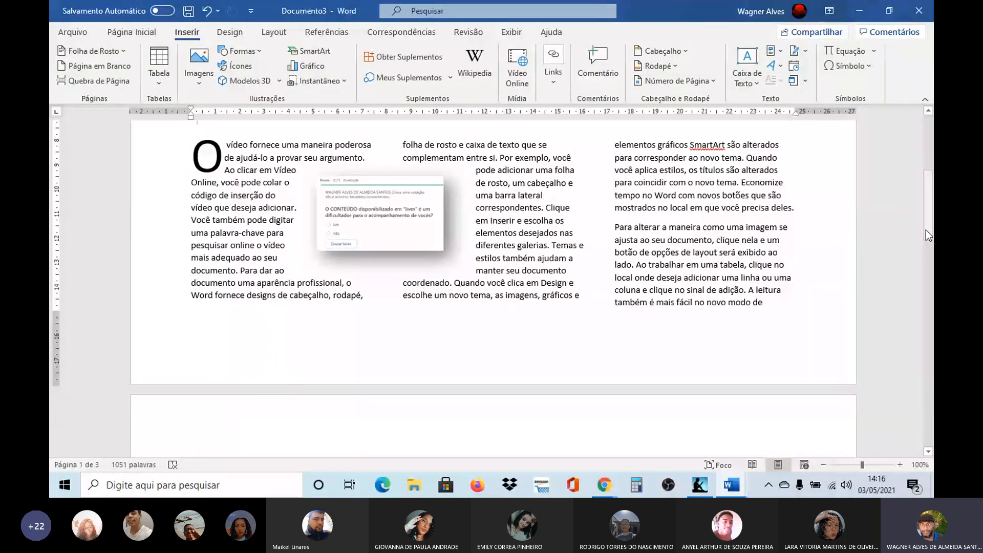
pyautogui.hotkey('alt', 'Tab')
pyautogui.hotkey('alt', 'Tab')
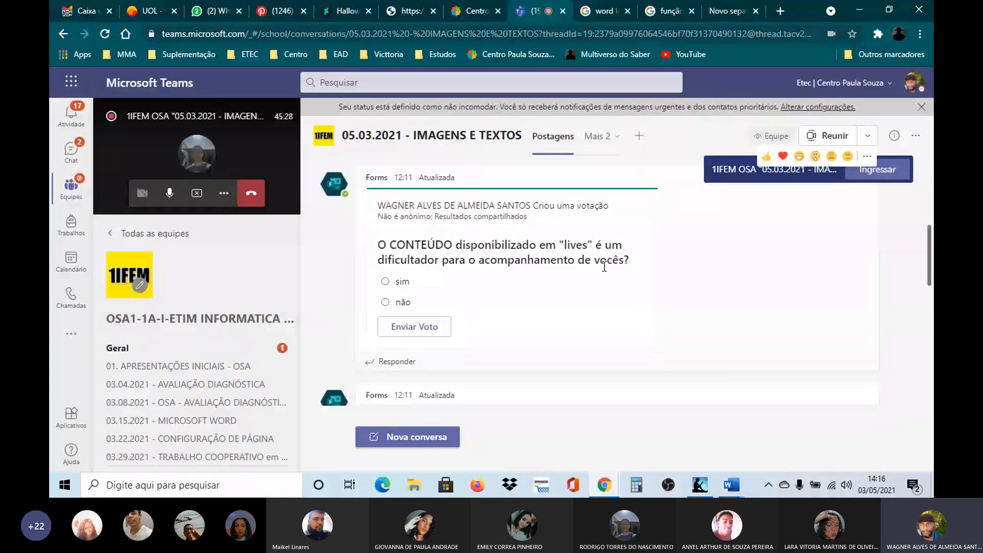
pyautogui.press('super+shift+s')
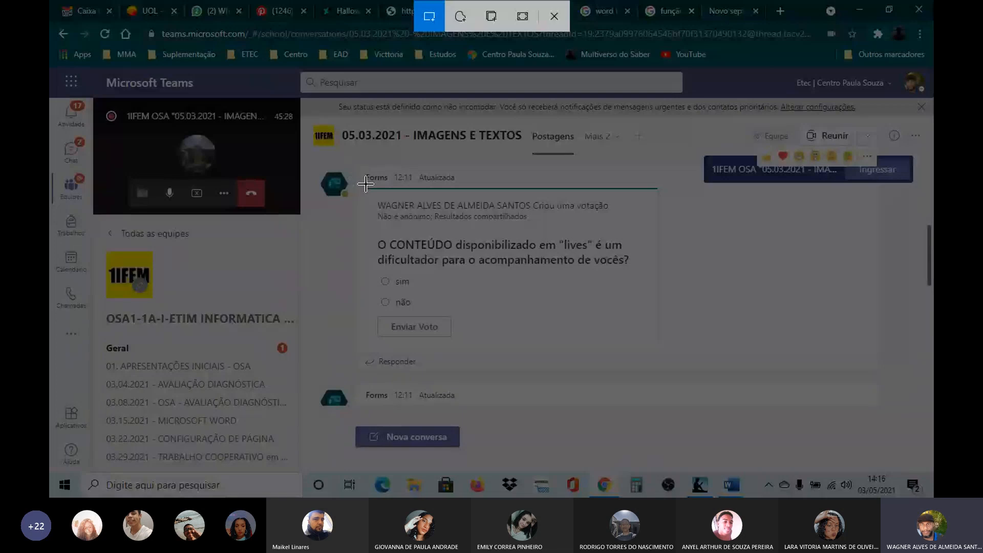
pyautogui.moveTo(366, 184)
pyautogui.mouseDown()
pyautogui.moveTo(384, 277)
pyautogui.moveTo(431, 323)
pyautogui.moveTo(662, 342)
pyautogui.mouseUp()
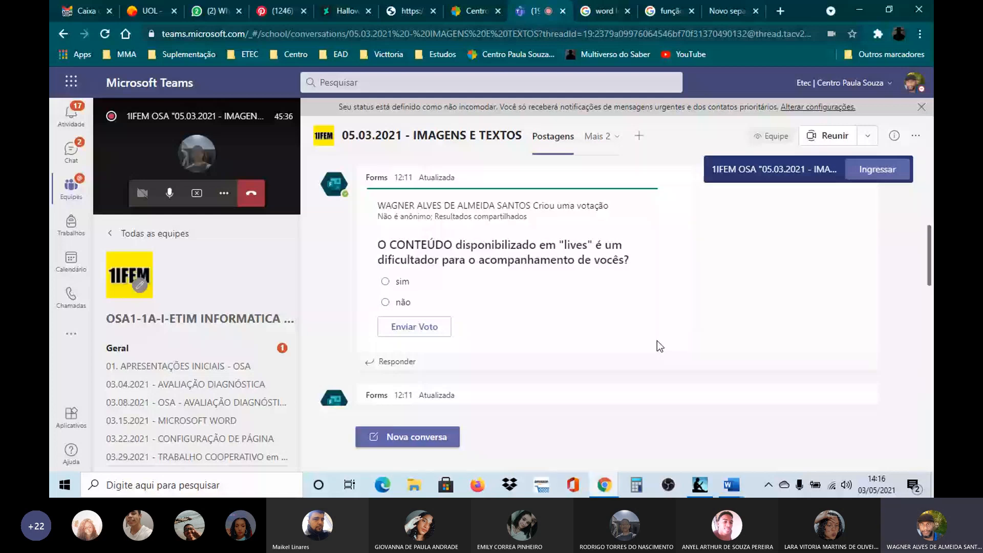
# Step: Paste the captured poll into the Word document's third column after "tempo" and shrink it to about 5.05 cm wide by 2.69 cm high
pyautogui.hotkey('alt', 'Tab')
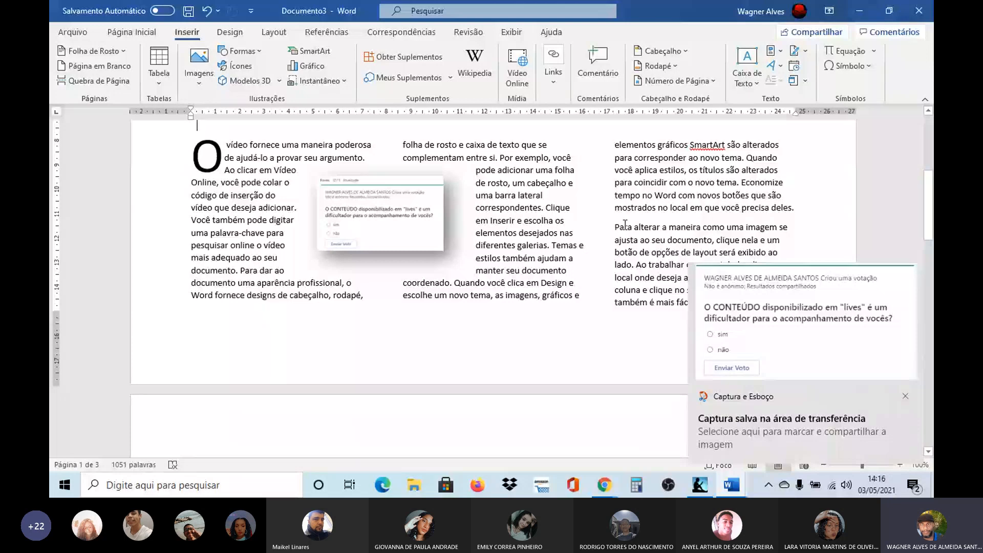
pyautogui.click(643, 196)
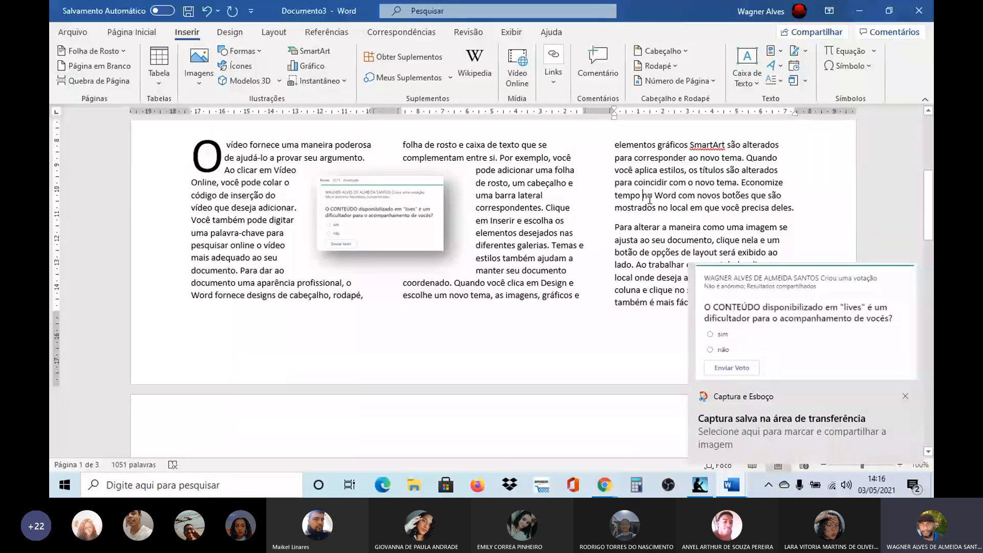
pyautogui.hotkey('ctrl', 'v')
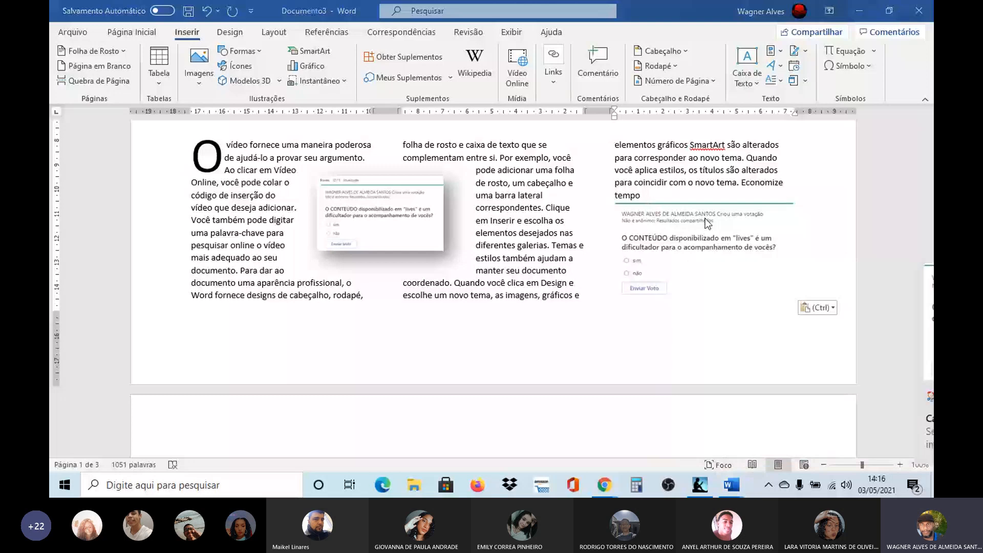
pyautogui.click(708, 224)
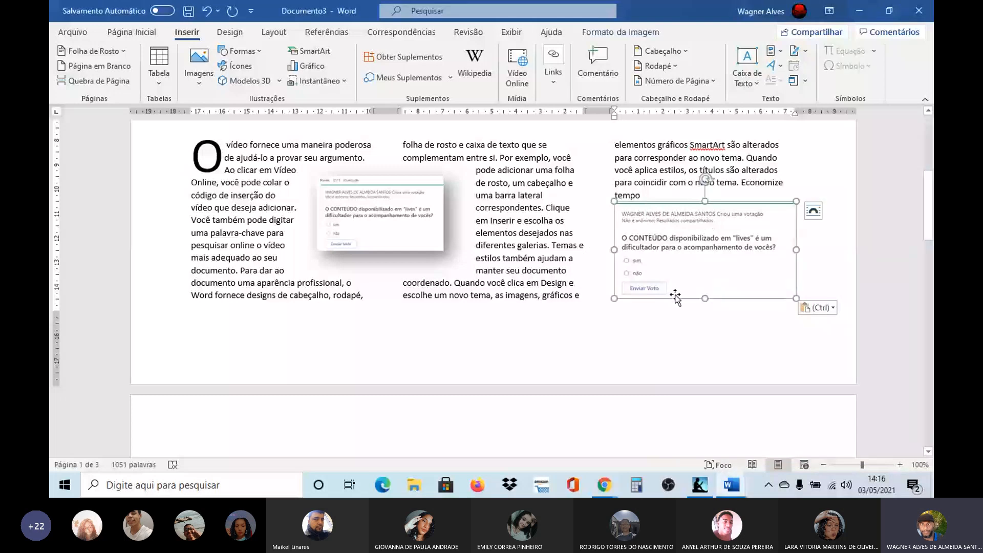
pyautogui.moveTo(797, 298); pyautogui.dragTo(761, 272)
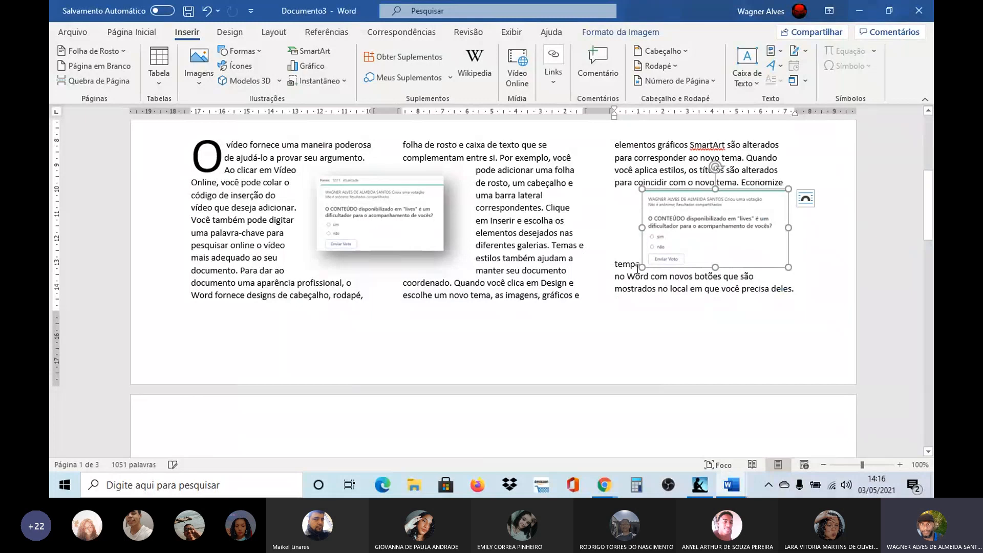
pyautogui.moveTo(647, 261); pyautogui.dragTo(661, 247)
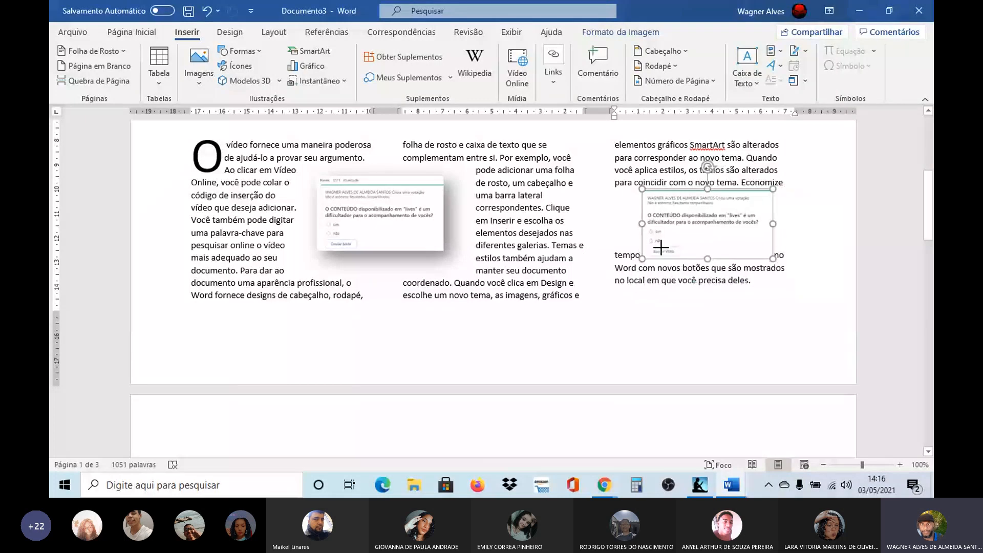
# Step: Set the new poll image's text wrapping to square, move it over the gap between the second and third columns and deselect it
pyautogui.click(784, 198)
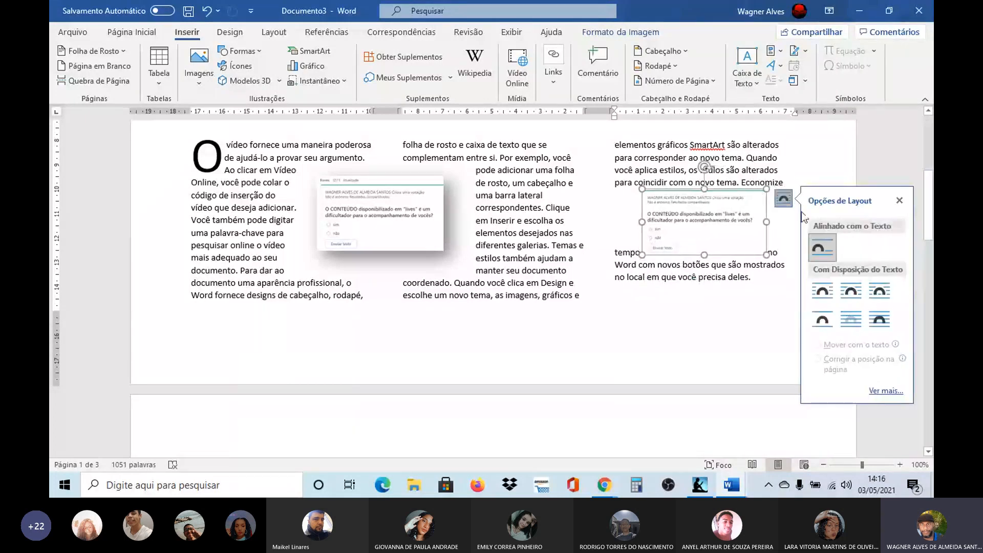
pyautogui.click(824, 292)
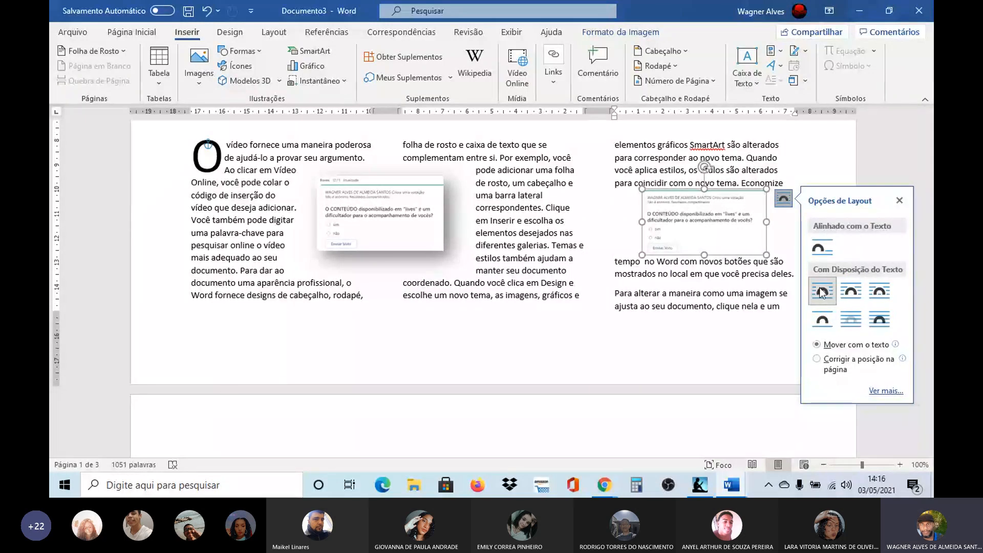
pyautogui.moveTo(684, 206); pyautogui.dragTo(609, 206)
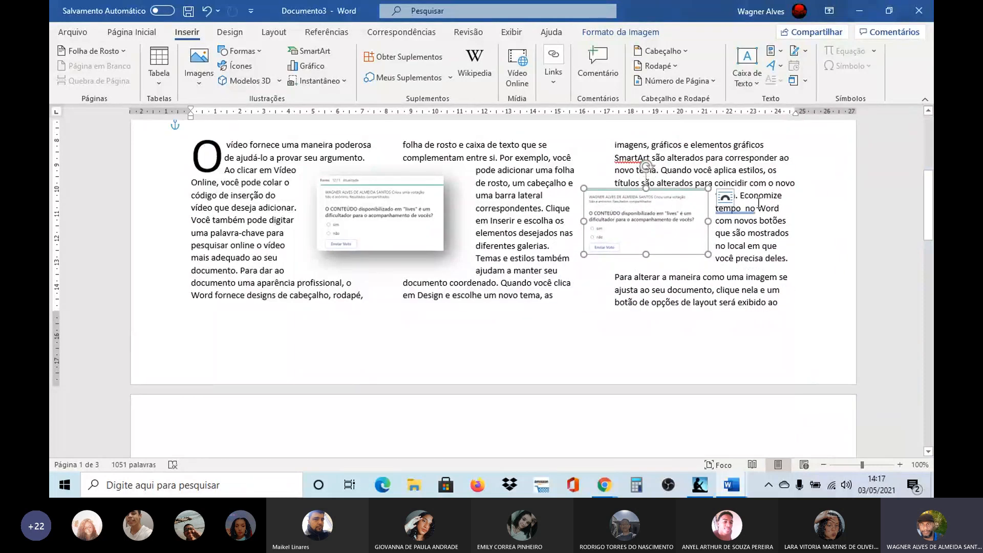
pyautogui.click(821, 200)
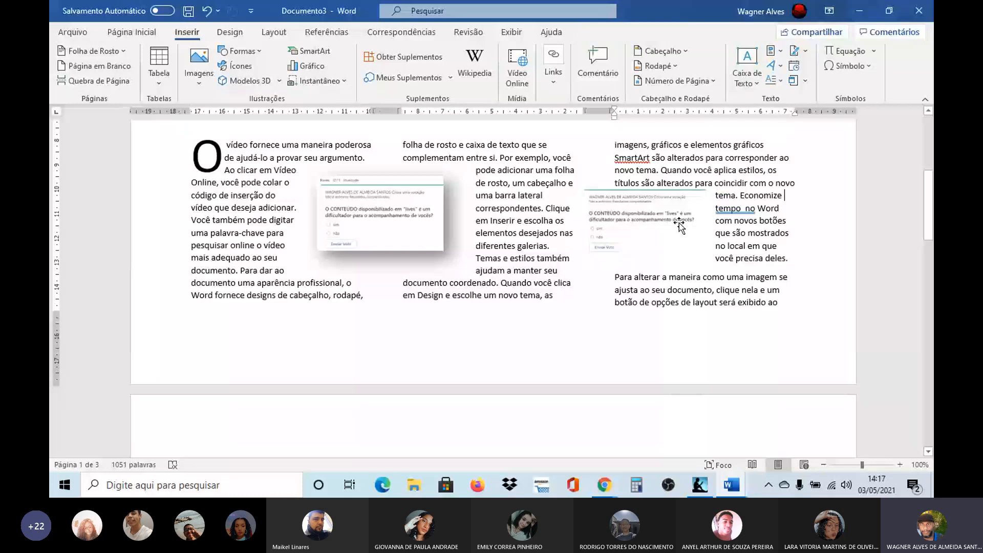
# Step: Apply the picture style Retângulo com Sombra Projetada to the second poll image and deselect it
pyautogui.click(679, 225)
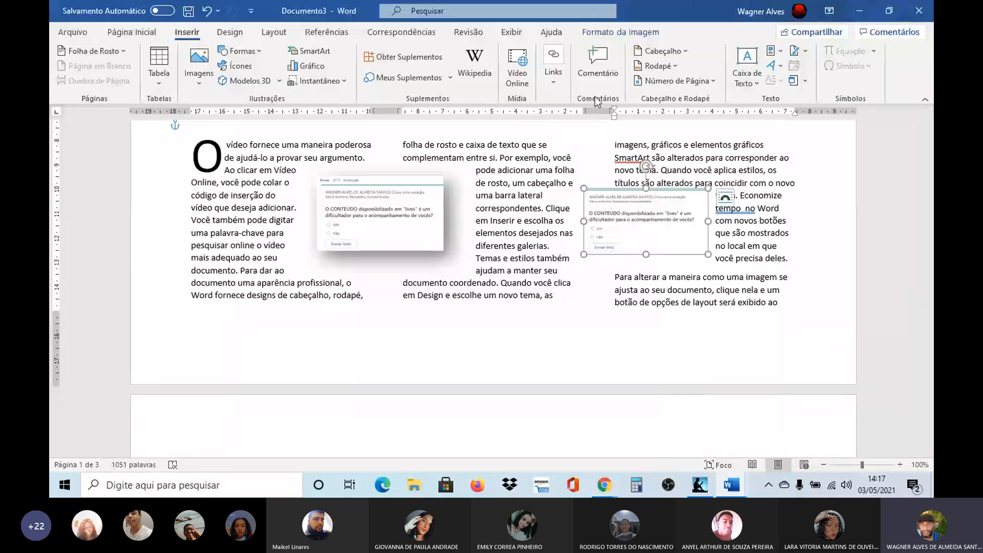
pyautogui.click(620, 32)
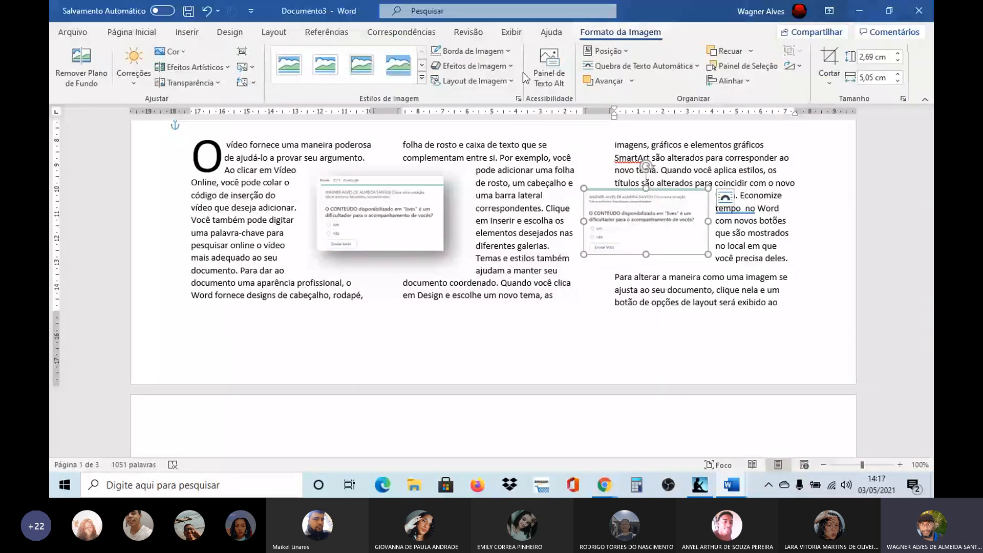
pyautogui.click(410, 67)
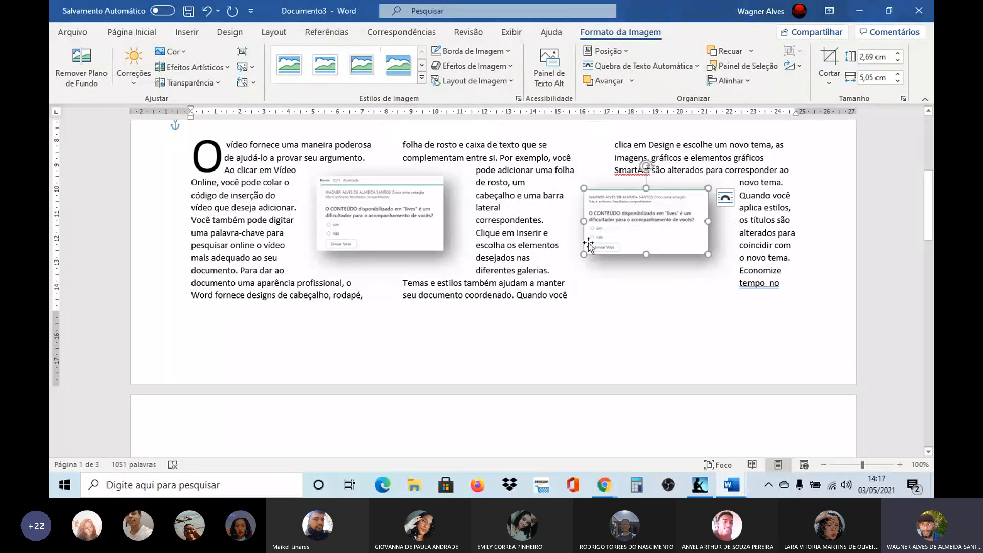
pyautogui.click(726, 301)
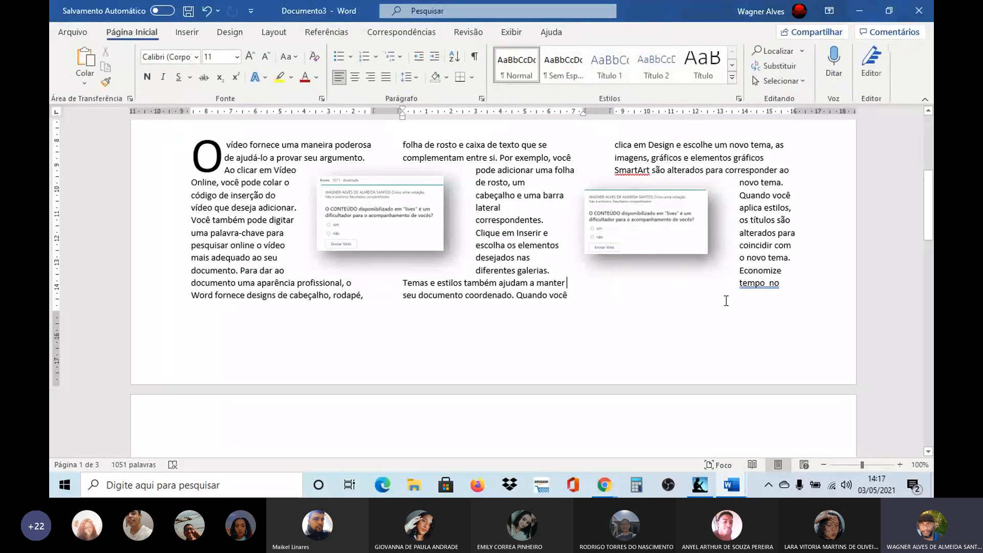
# Step: Shrink the second poll image to about 4.73 cm wide by 2.52 cm high, shift it slightly up and left, and deselect it
pyautogui.click(661, 220)
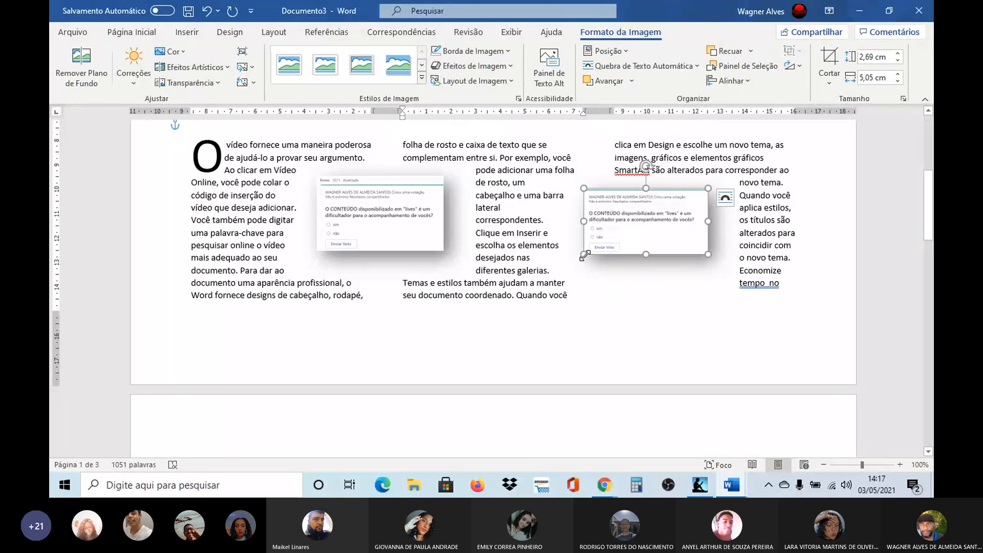
pyautogui.moveTo(584, 254); pyautogui.dragTo(592, 250)
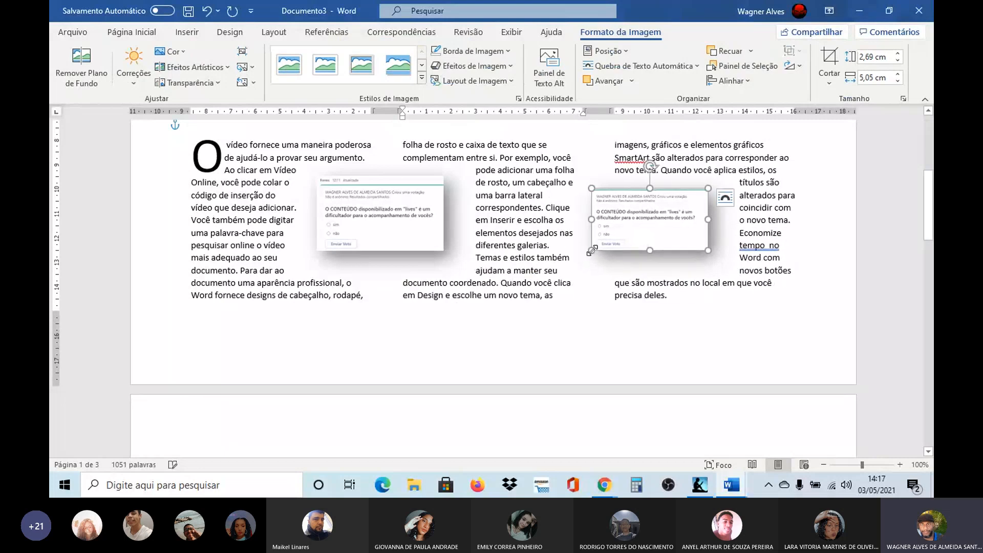
pyautogui.moveTo(614, 212); pyautogui.dragTo(608, 205)
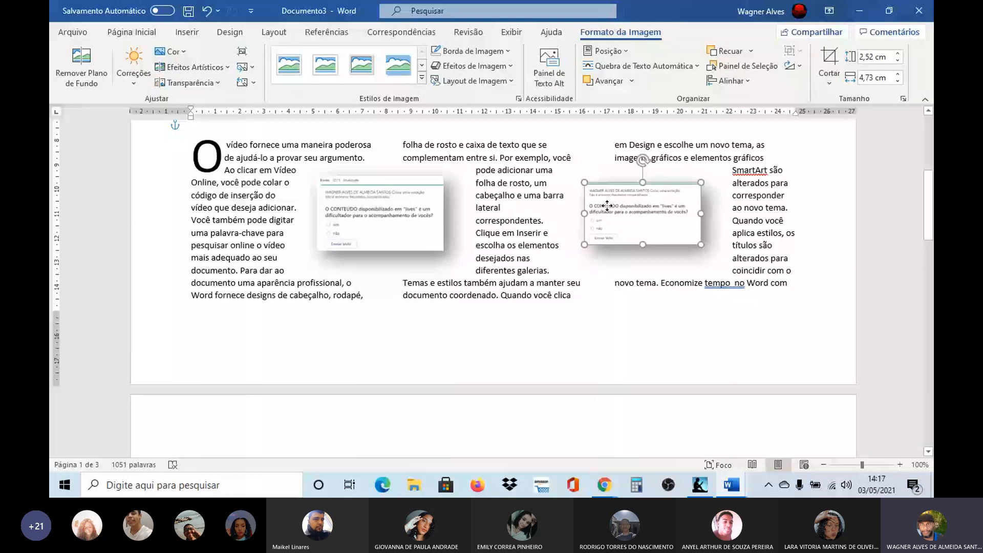
pyautogui.click(769, 220)
# Step: Select the poll image between the first two columns
pyautogui.moveTo(931, 216); pyautogui.dragTo(934, 190)
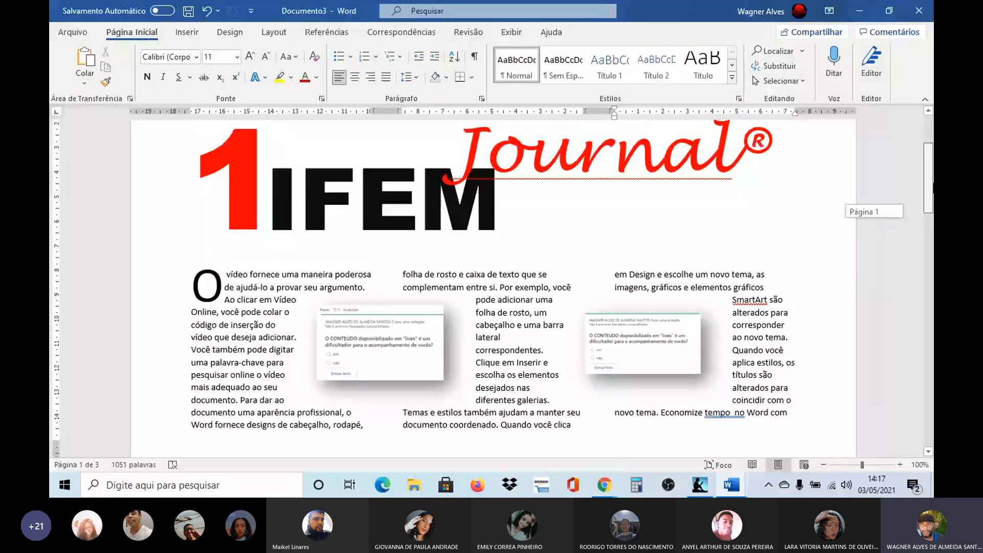
pyautogui.moveTo(933, 189); pyautogui.dragTo(933, 183)
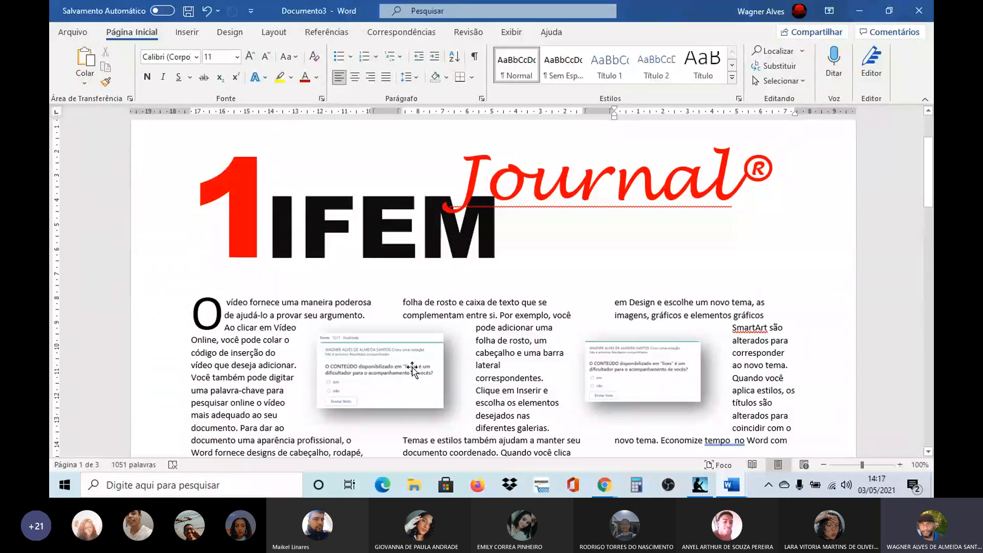
pyautogui.click(439, 357)
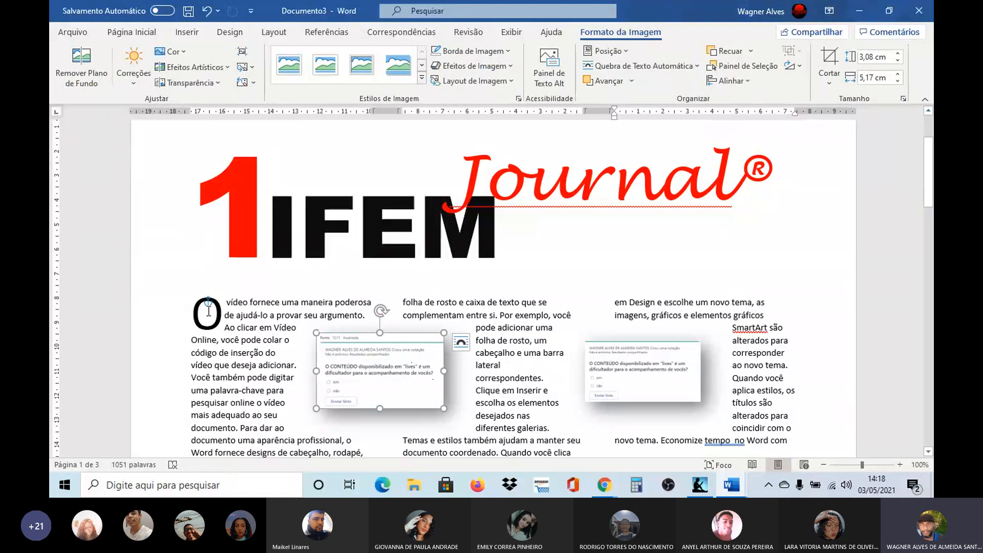
# Step: Switch to the Teams meeting in the browser, read through the meeting chat and view the posted 1IFEM Journal logo image
pyautogui.hotkey('alt', 'Tab')
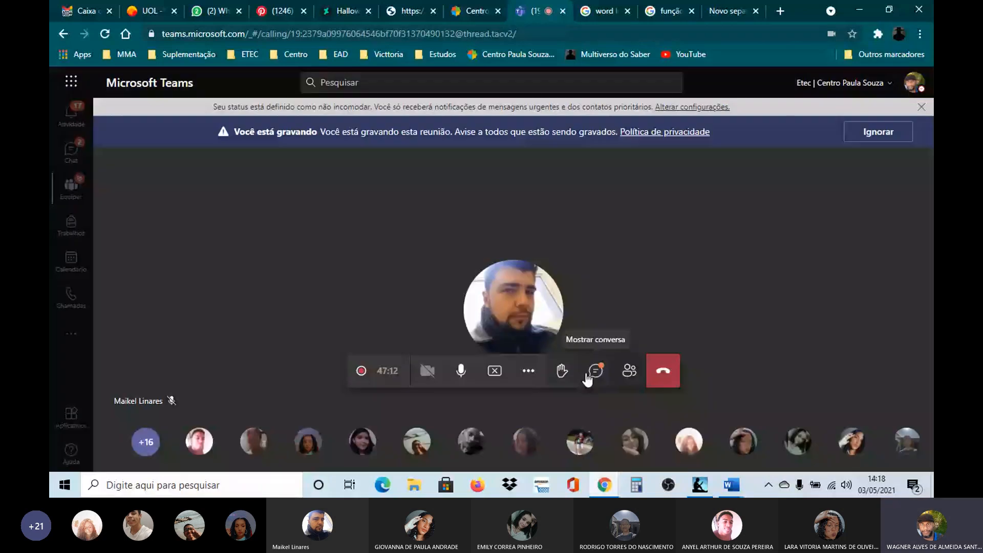
pyautogui.click(579, 370)
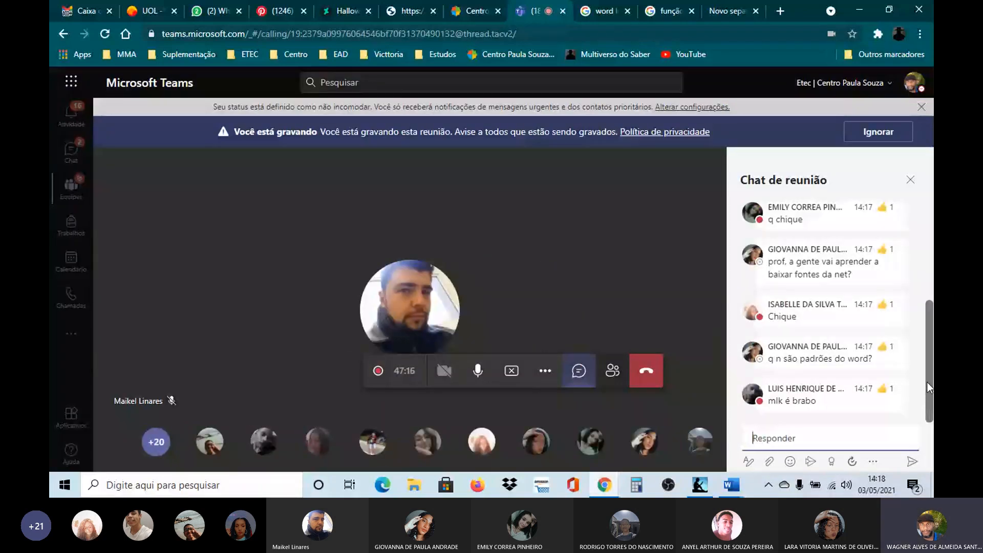
pyautogui.moveTo(928, 351); pyautogui.dragTo(934, 413)
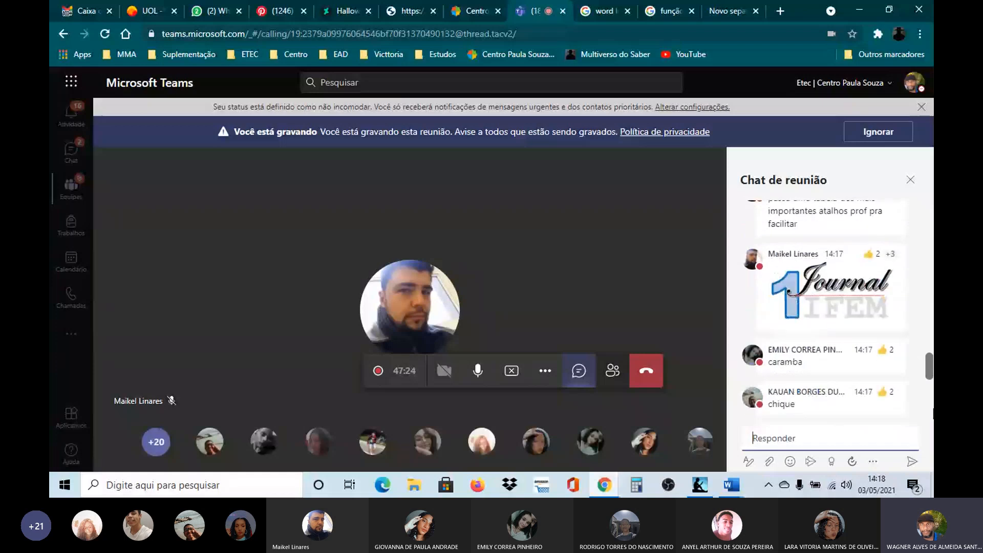
pyautogui.click(846, 280)
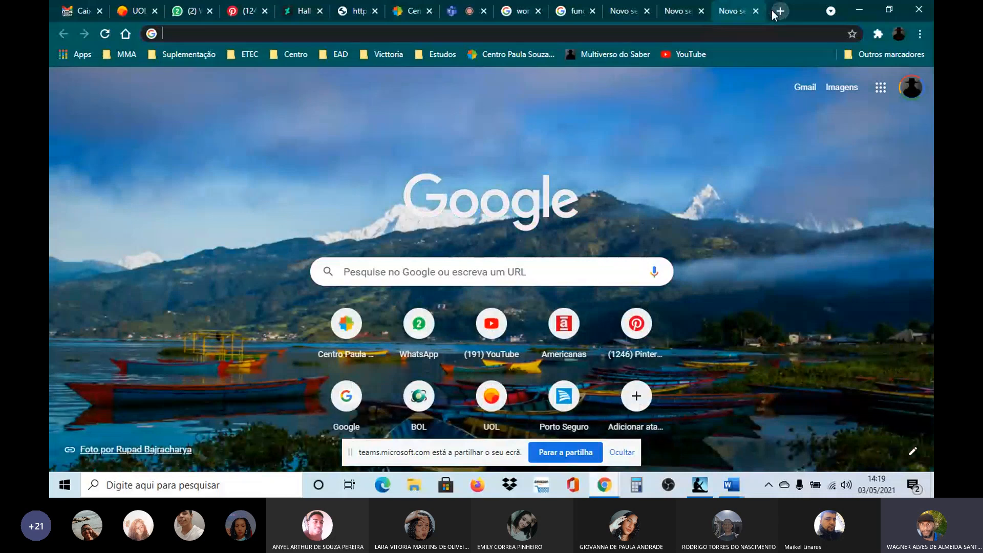
# Step: Search Google for "google fontes" in a new browser tab
pyautogui.write('goo')
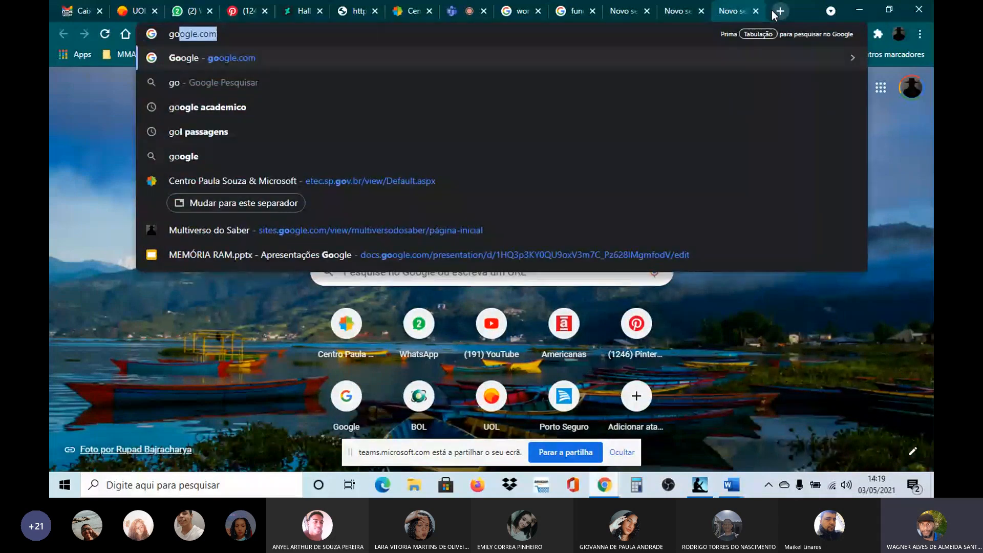
pyautogui.write('g')
pyautogui.press('BackSpace')
pyautogui.write('ogl')
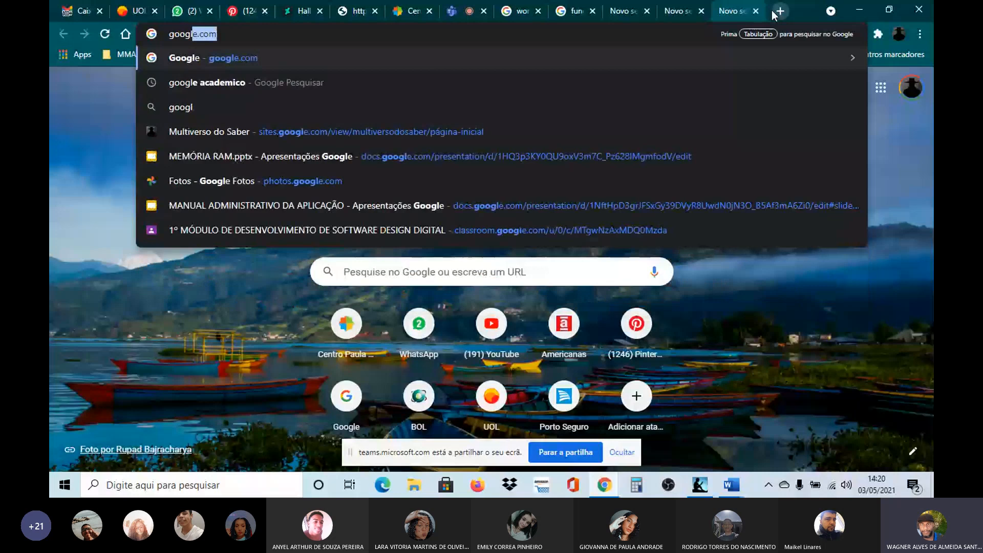
pyautogui.write('e fones')
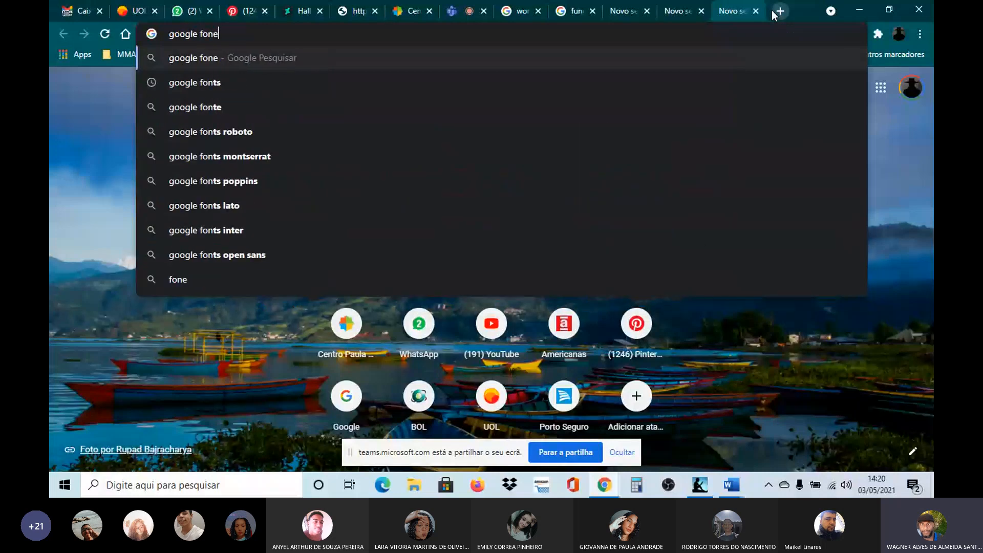
pyautogui.press('Return')
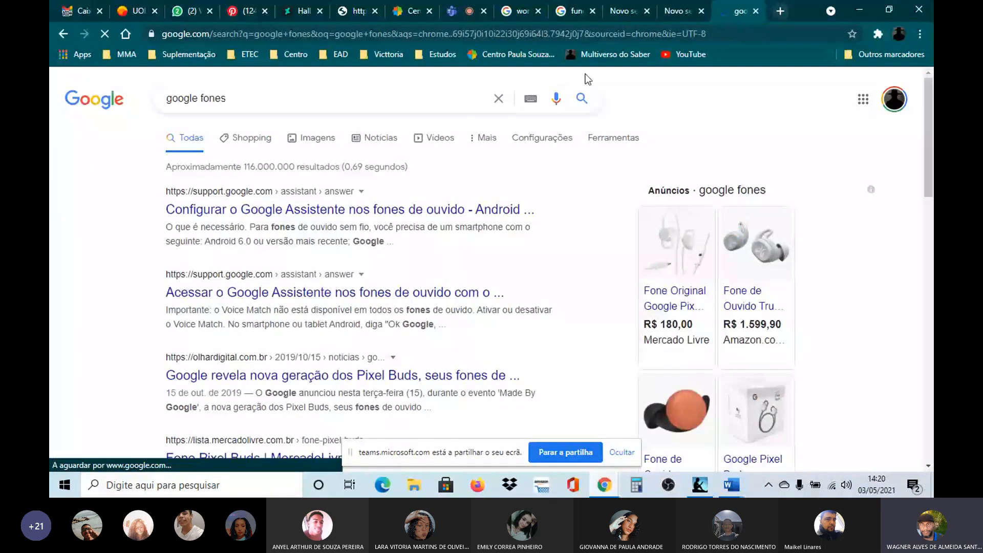
pyautogui.click(238, 100)
pyautogui.press('BackSpace')
pyautogui.press('BackSpace')
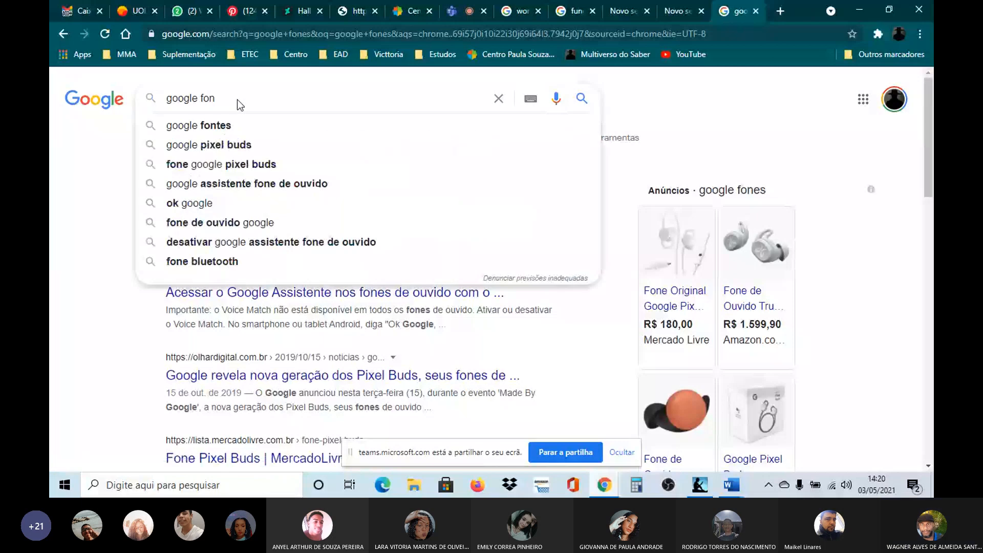
pyautogui.write('tes')
pyautogui.press('Return')
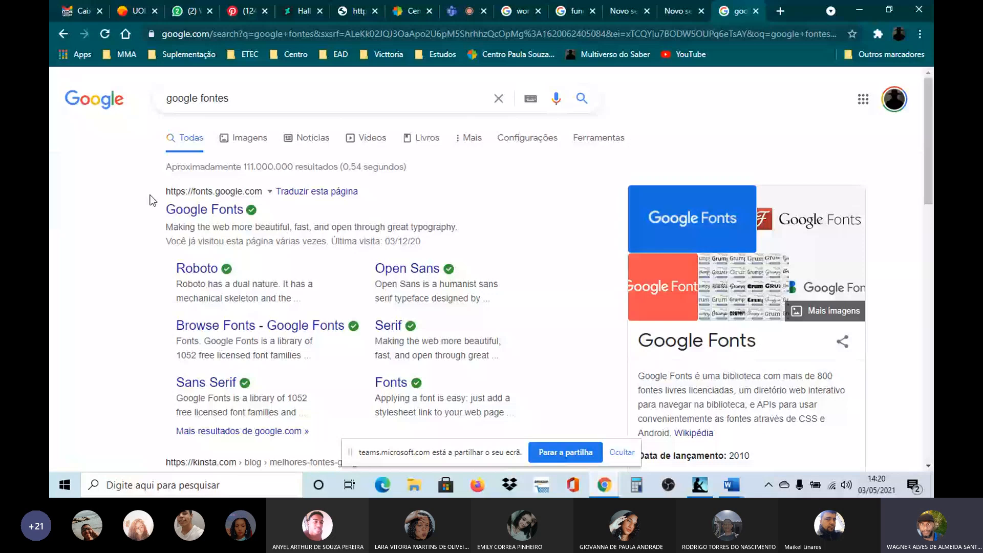
# Step: Open the Google Fonts website from the search results and look at the font category filter options
pyautogui.click(213, 223)
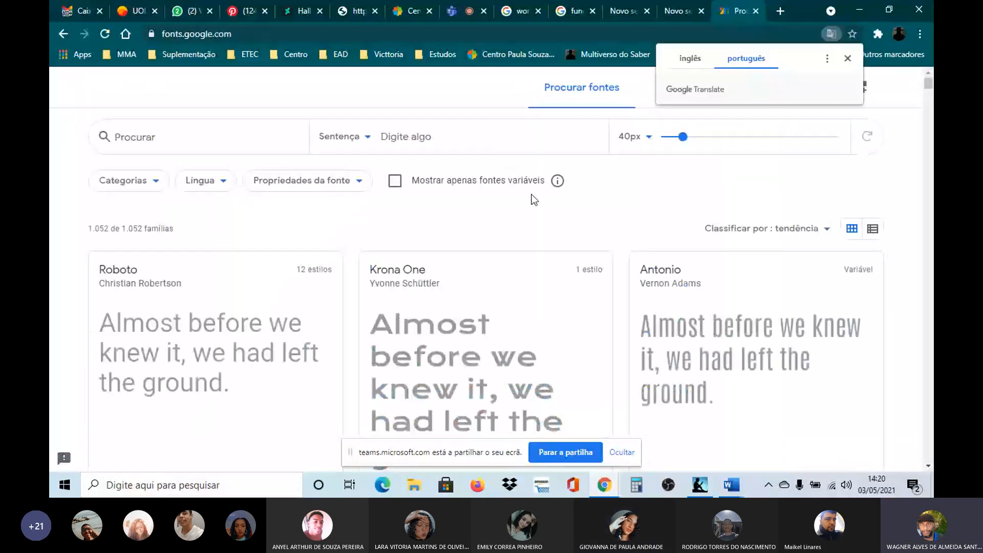
pyautogui.click(849, 58)
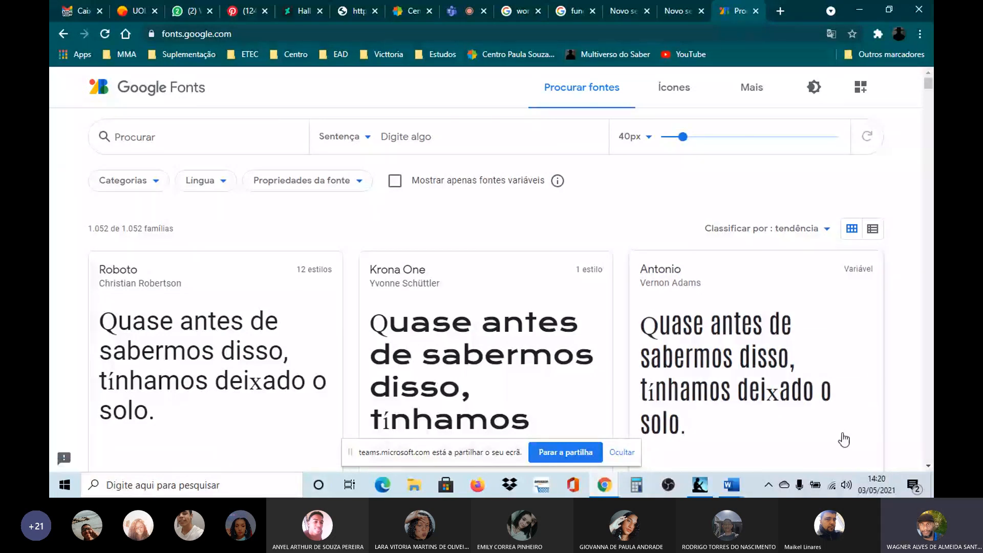
pyautogui.click(108, 146)
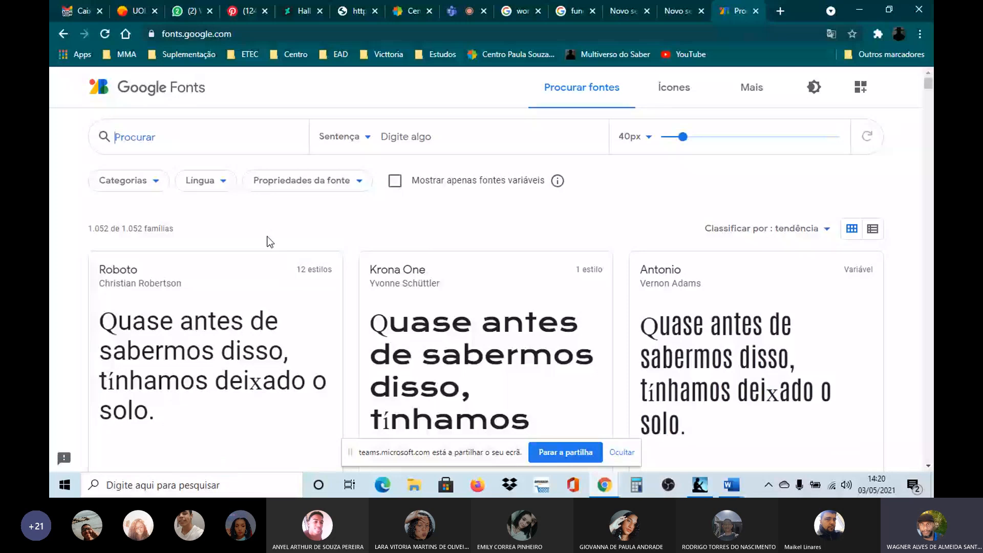
pyautogui.click(158, 187)
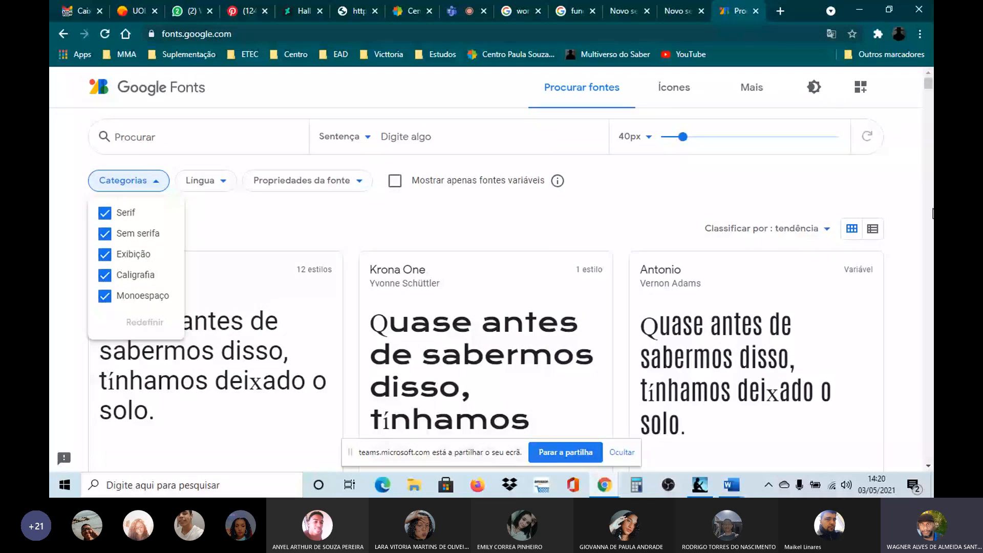
# Step: Browse the Google Fonts catalogue and open the page of the Girassol font
pyautogui.click(928, 466)
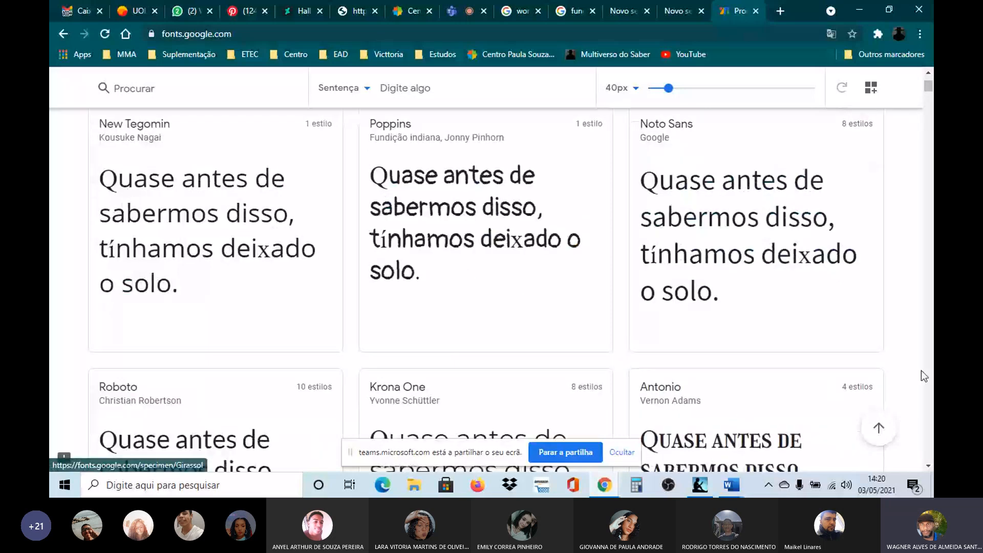
pyautogui.click(928, 467)
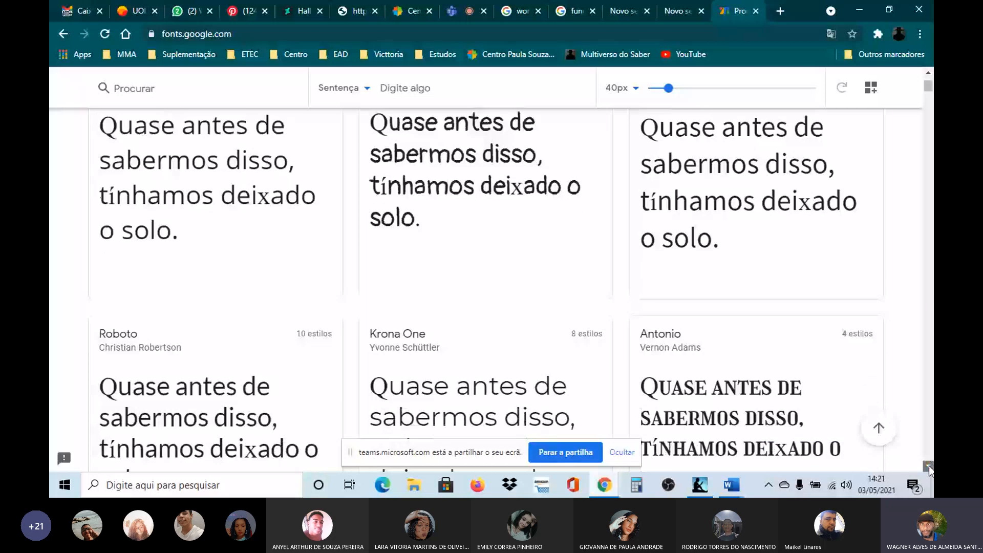
pyautogui.scroll(-2, 930, 470)
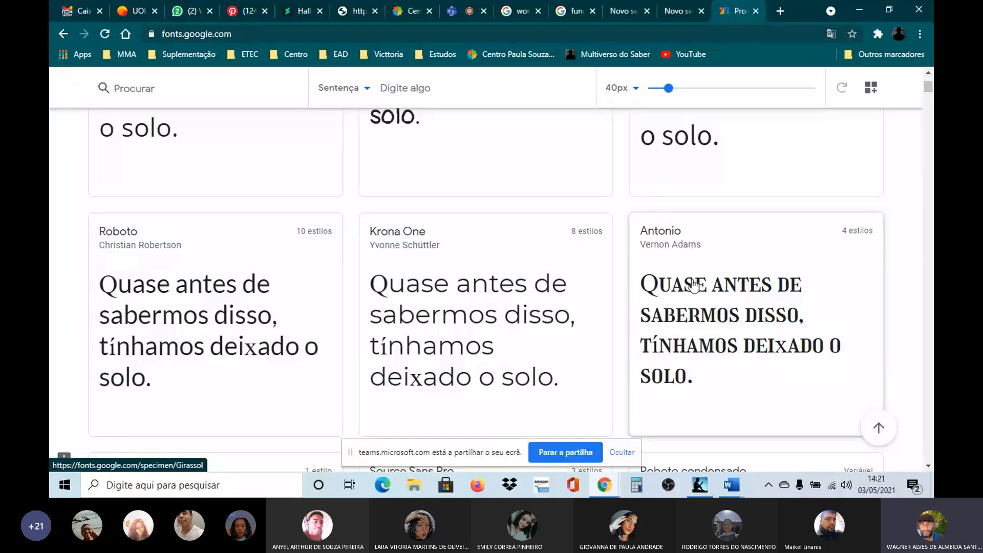
pyautogui.click(771, 312)
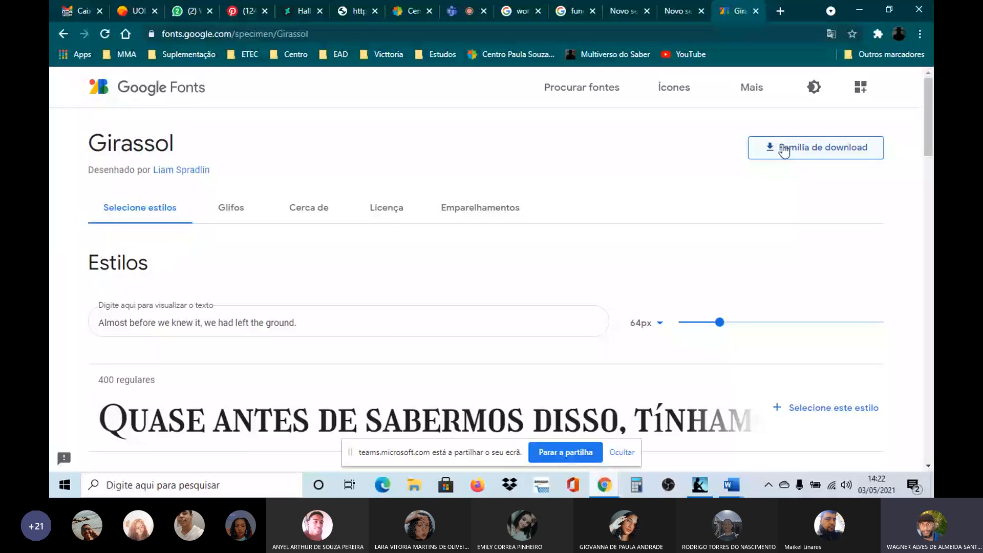
# Step: Start downloading the Girassol font family and choose the Downloads folder as the save location
pyautogui.click(816, 149)
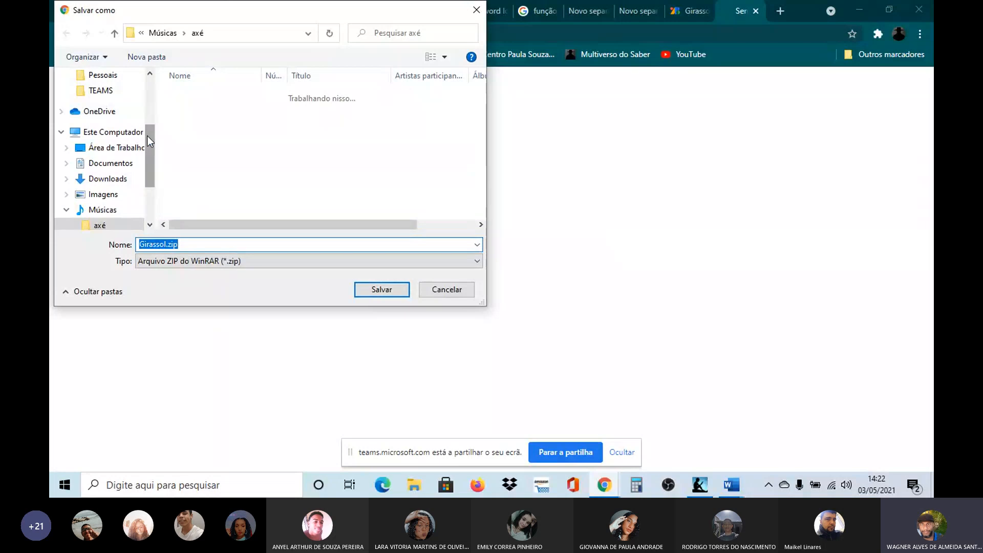
pyautogui.scroll(2, 148, 139)
pyautogui.click(112, 91)
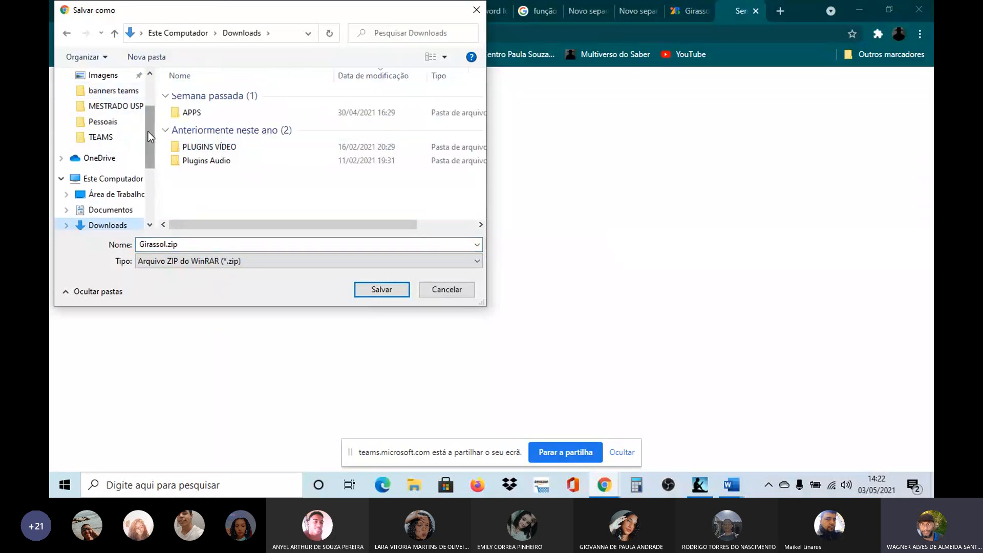
pyautogui.moveTo(148, 131); pyautogui.dragTo(148, 103)
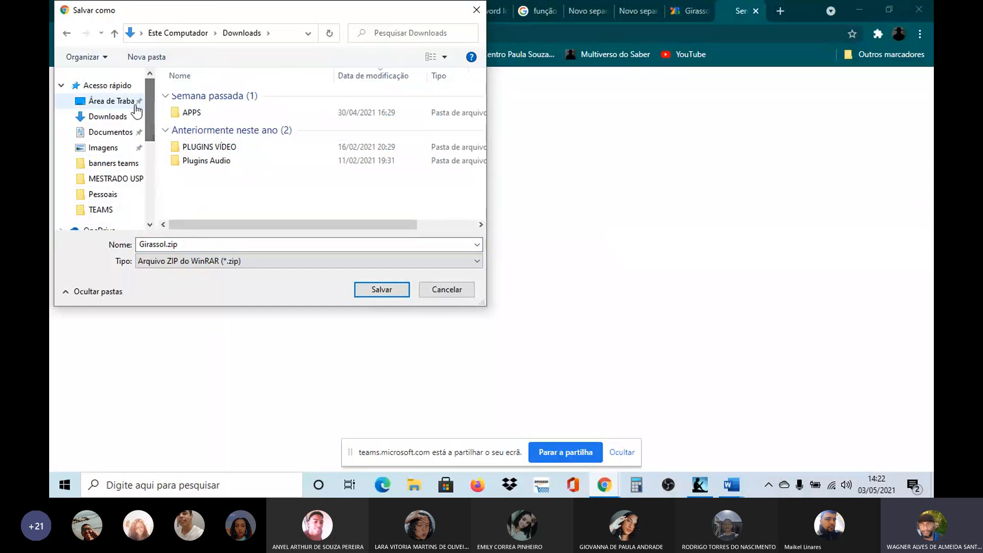
pyautogui.scroll(-2, 117, 119)
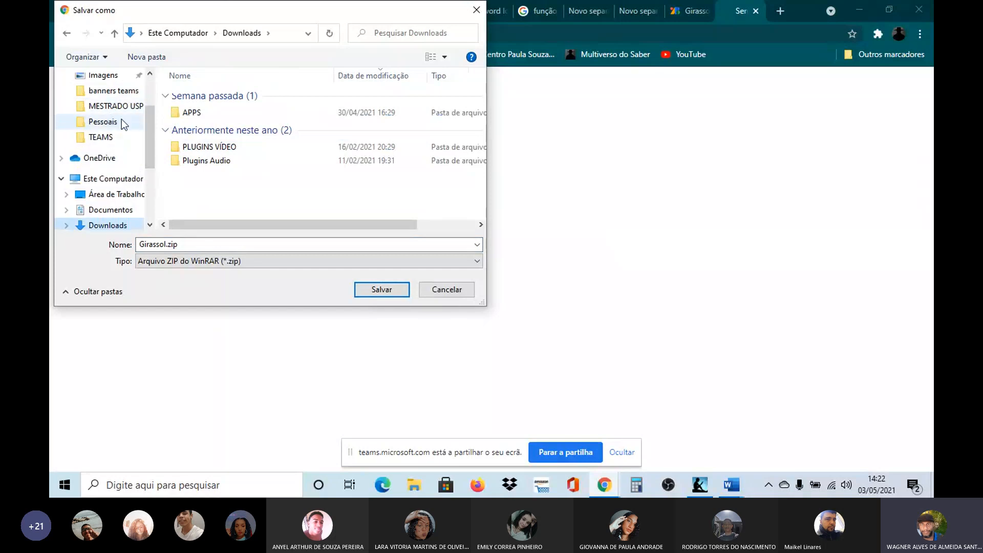
pyautogui.moveTo(148, 132); pyautogui.dragTo(152, 146)
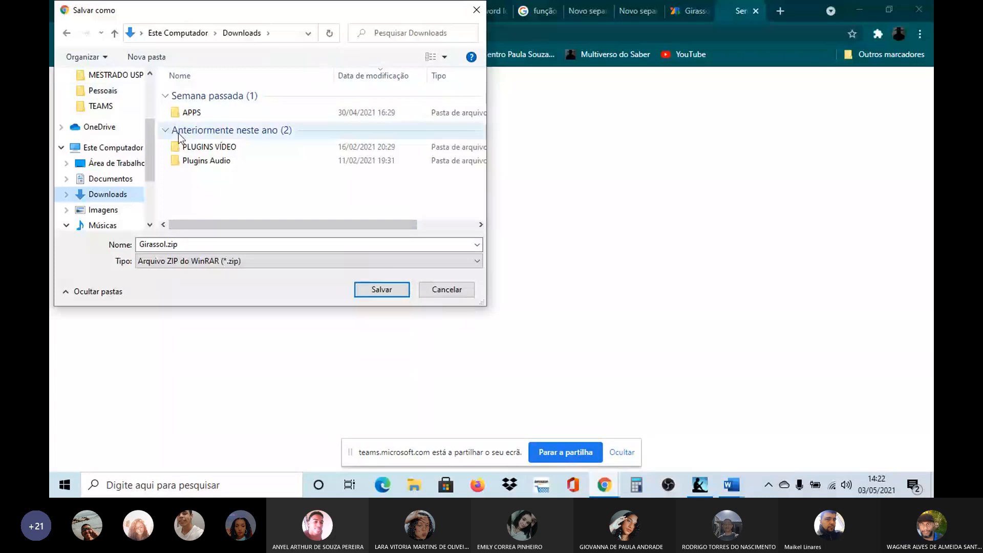
pyautogui.moveTo(153, 128)
pyautogui.mouseDown()
pyautogui.moveTo(154, 96)
pyautogui.moveTo(155, 109)
pyautogui.mouseUp()
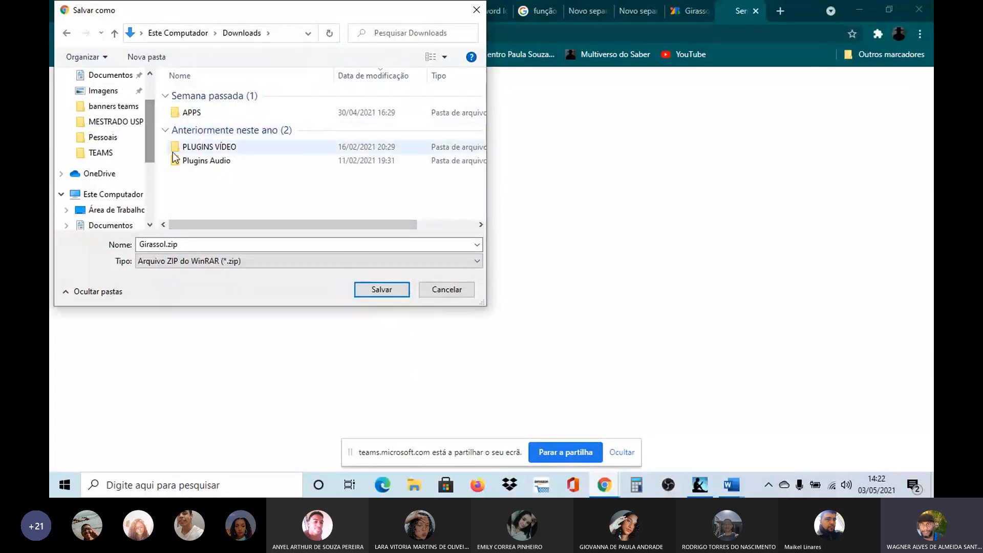
# Step: Create a folder named fontes inside Downloads and save Girassol.zip in it
pyautogui.click(146, 57)
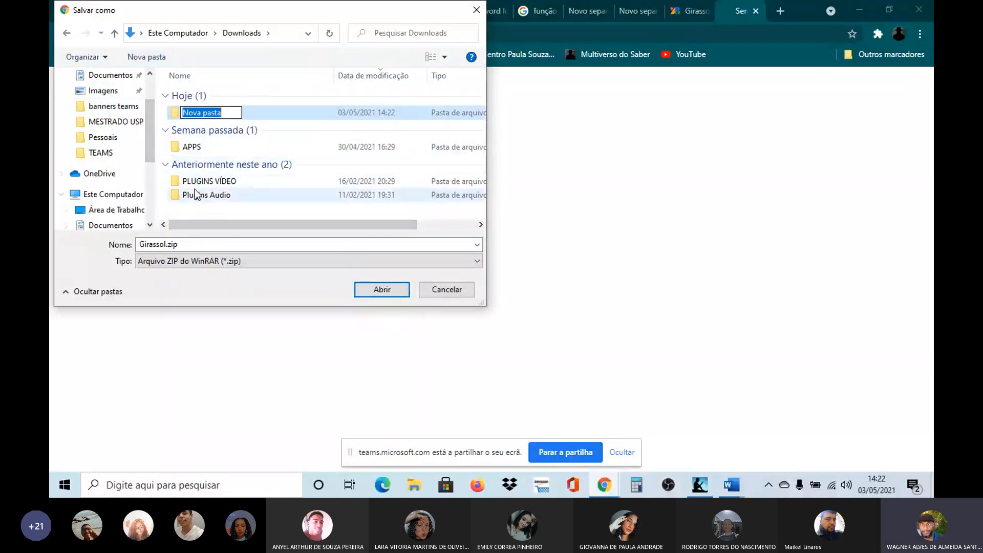
pyautogui.write('fontes')
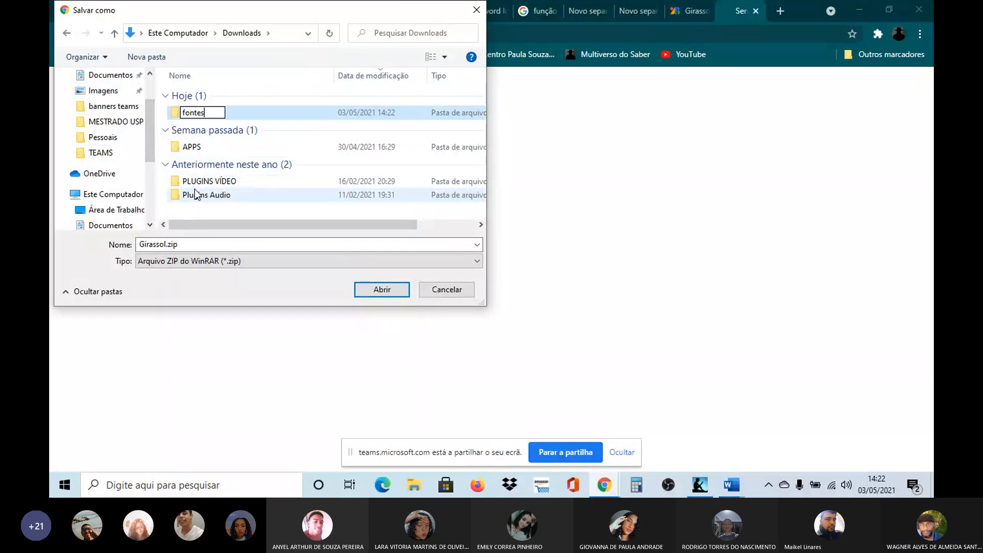
pyautogui.press('Return')
pyautogui.press('Return')
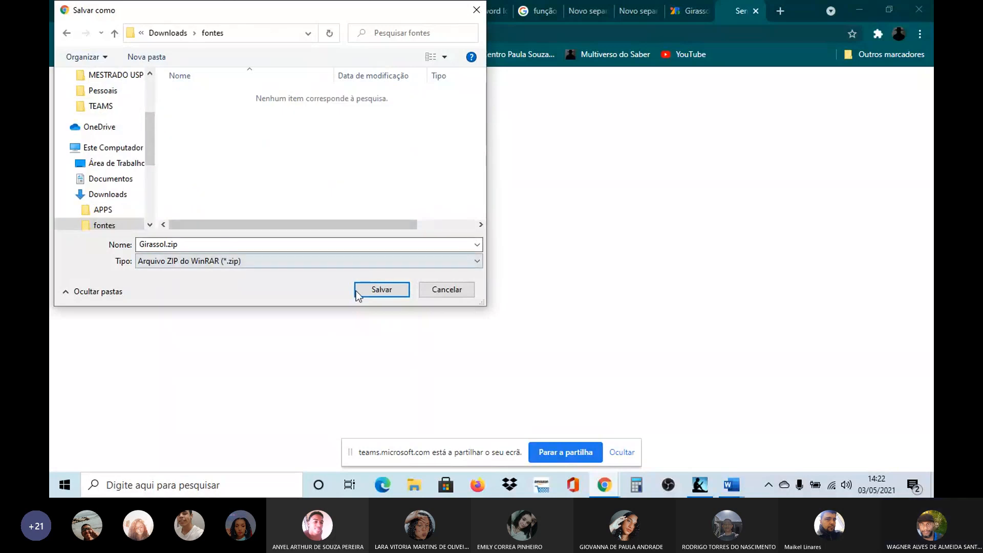
pyautogui.click(380, 285)
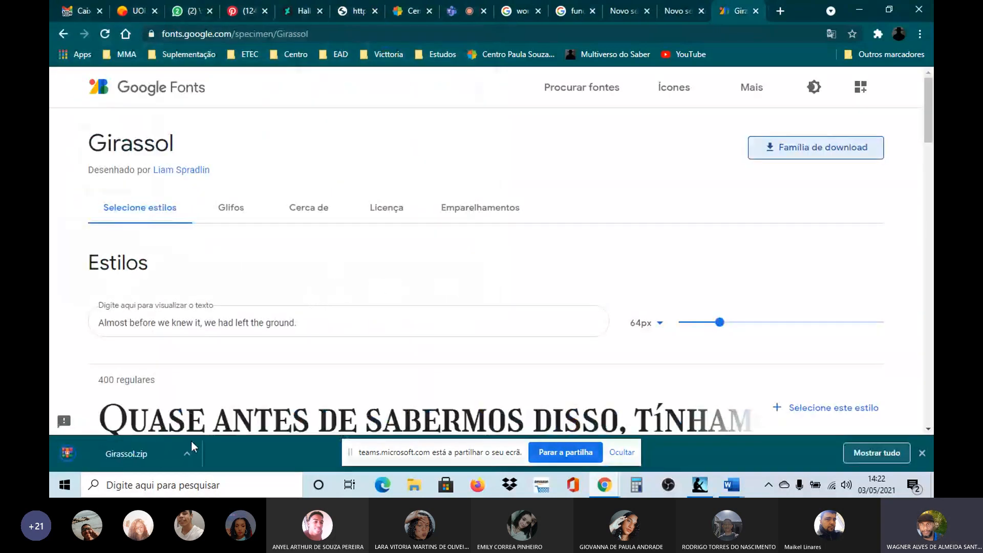
# Step: Show the downloaded Girassol.zip in its folder and extract its contents there
pyautogui.click(190, 441)
pyautogui.click(210, 407)
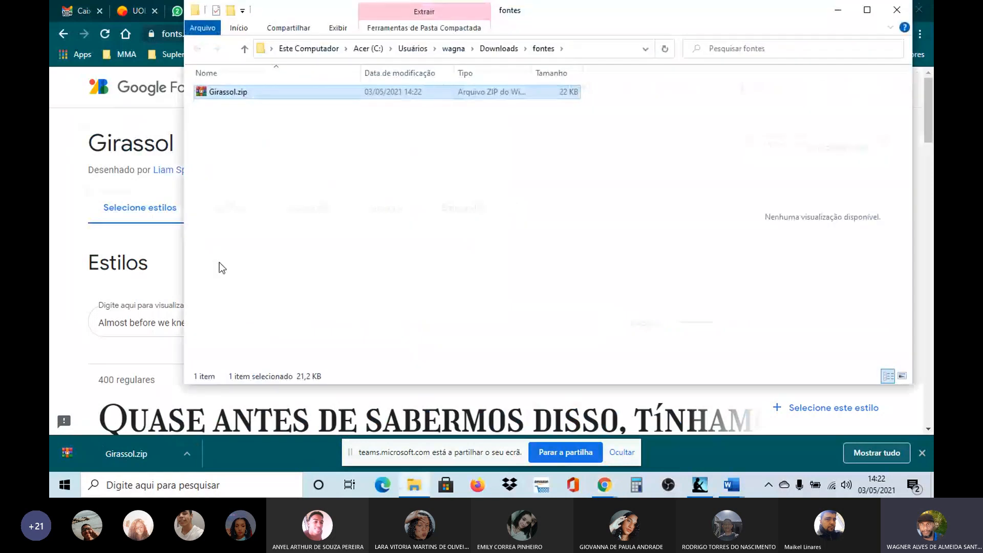
pyautogui.rightClick(216, 93)
pyautogui.click(258, 160)
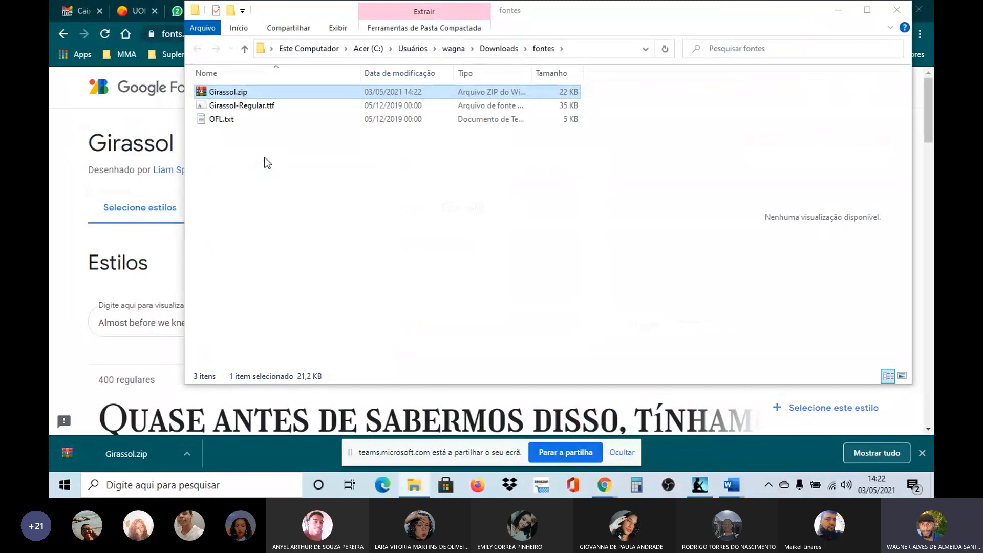
pyautogui.click(275, 146)
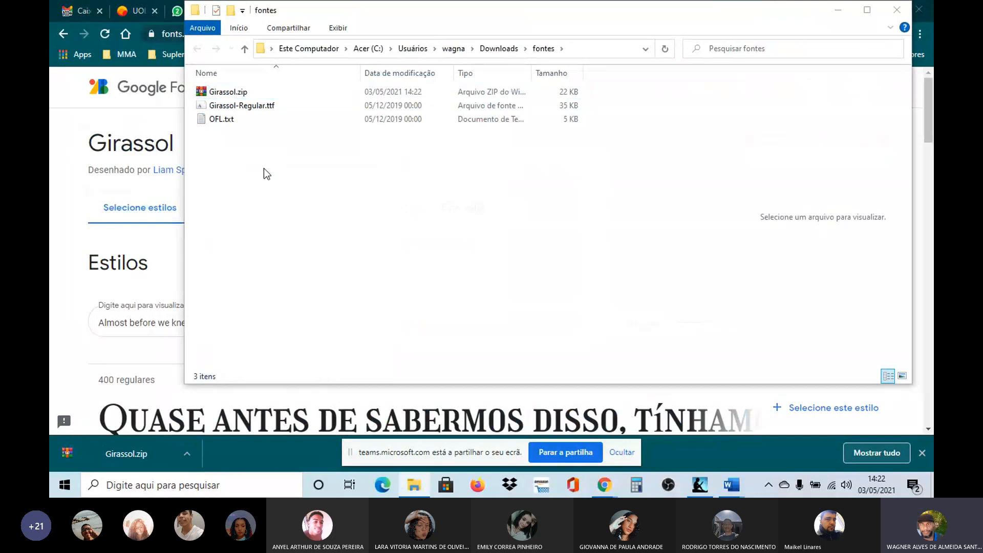
# Step: Install the Girassol-Regular.ttf font from the fontes folder and bring up the file's install options again
pyautogui.rightClick(237, 107)
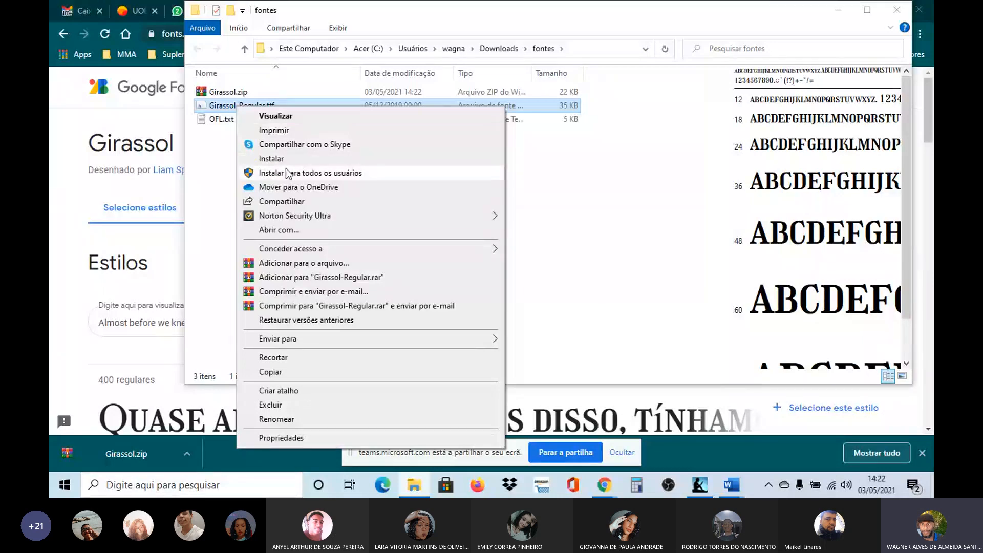
pyautogui.click(282, 160)
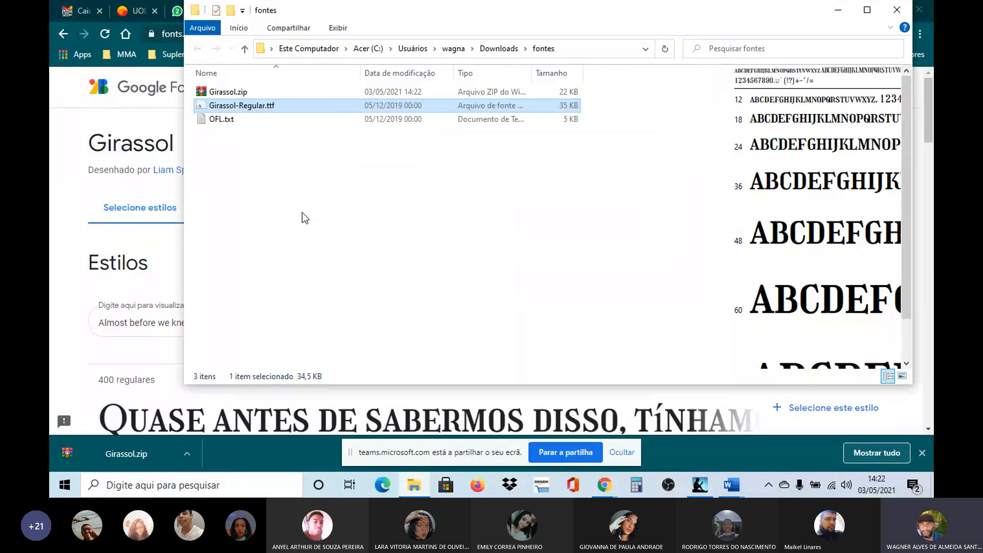
pyautogui.doubleClick(242, 105)
pyautogui.rightClick(242, 105)
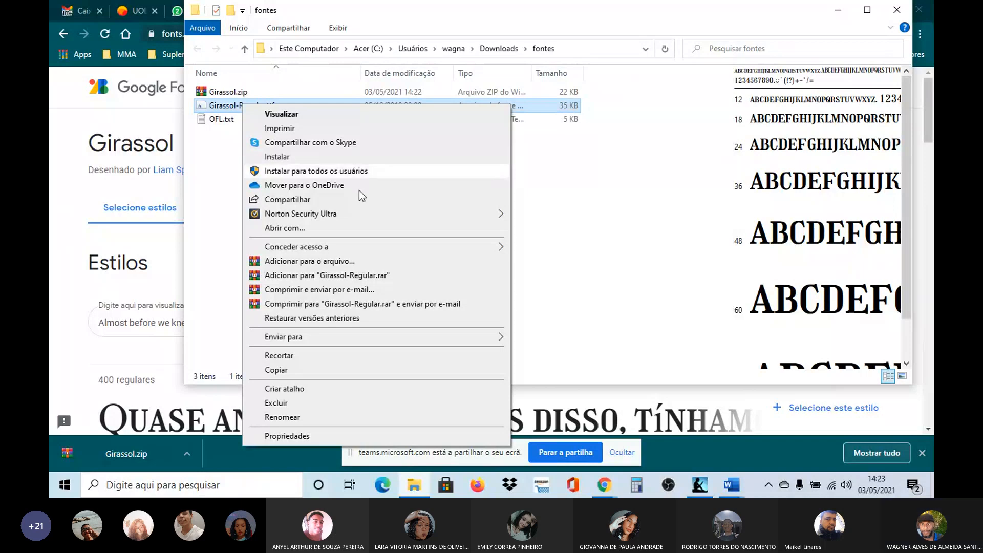
# Step: Switch back to the browser window showing the Girassol page and stop sharing the screen in the Teams meeting
pyautogui.click(604, 487)
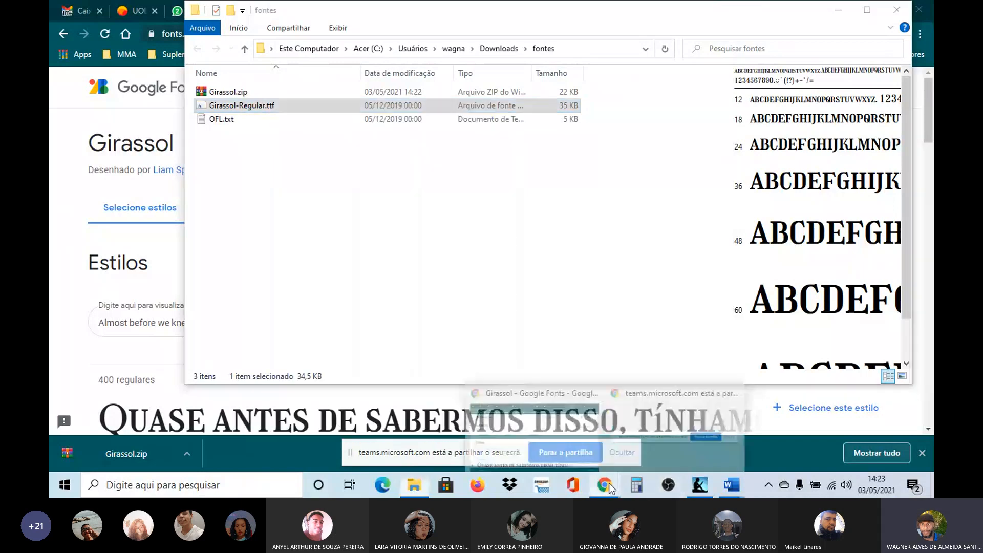
pyautogui.click(559, 441)
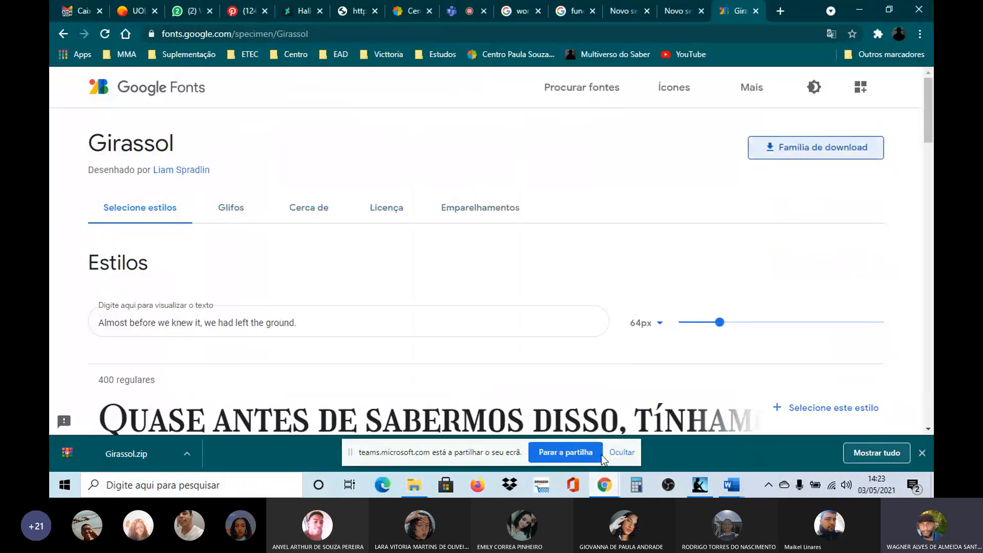
pyautogui.click(600, 454)
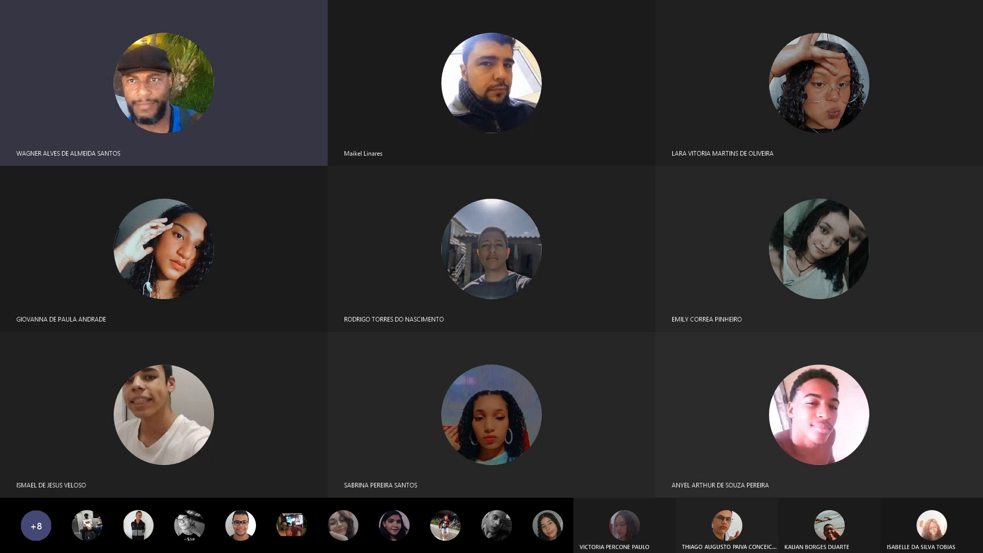